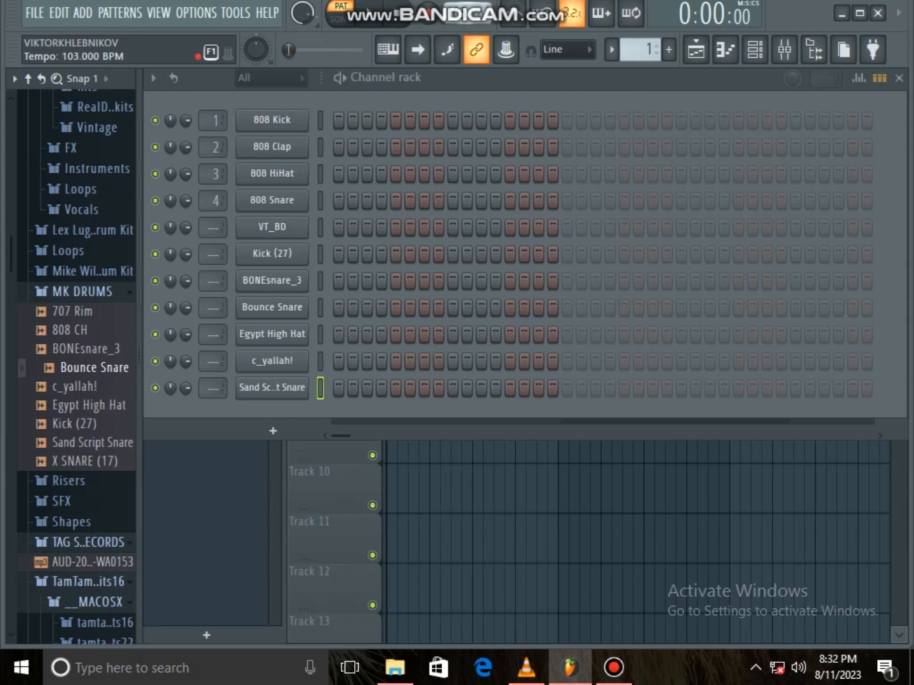
drag(467, 13, 467, 15)
mouse_move(473, 6)
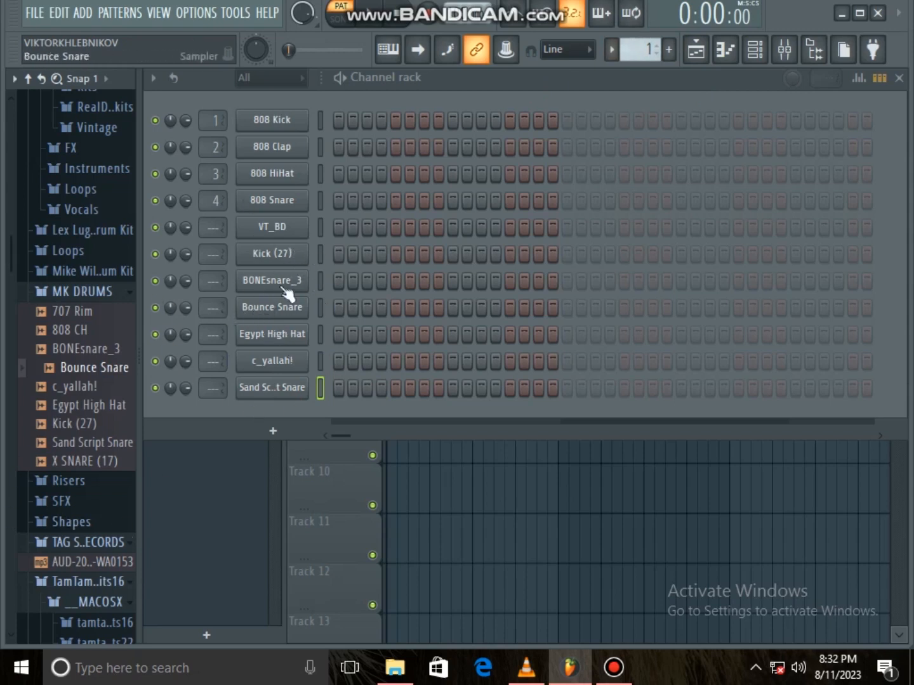
- Audition drum samples in the MK DRUMS folder, including 707 Rim, BONEsnare_3, Bounce Snare, Egypt High Hat and Kick (27)
click(72, 316)
click(74, 350)
click(74, 369)
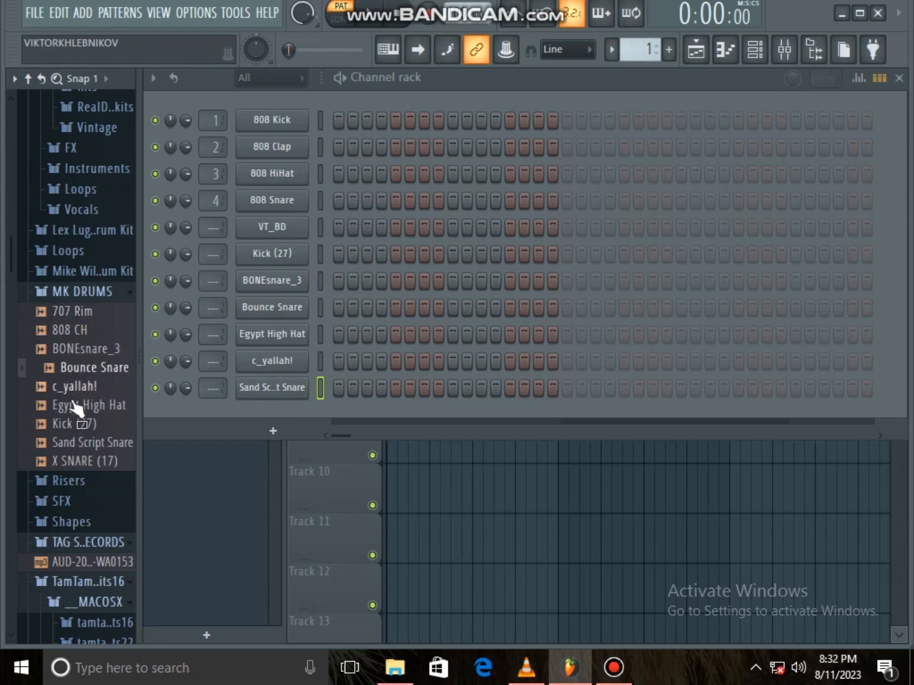
click(76, 423)
click(83, 443)
click(81, 405)
click(79, 425)
click(82, 407)
click(77, 427)
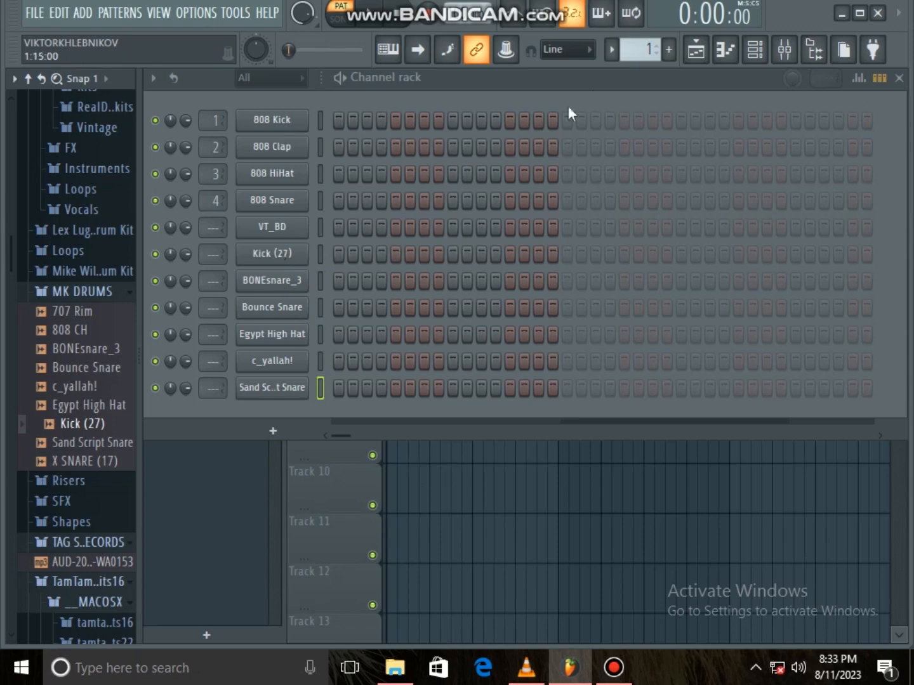
- Start pattern playback and place Kick (27) hits on steps 1, 4, 9, 12, 17, 20, 25 and 28
click(371, 25)
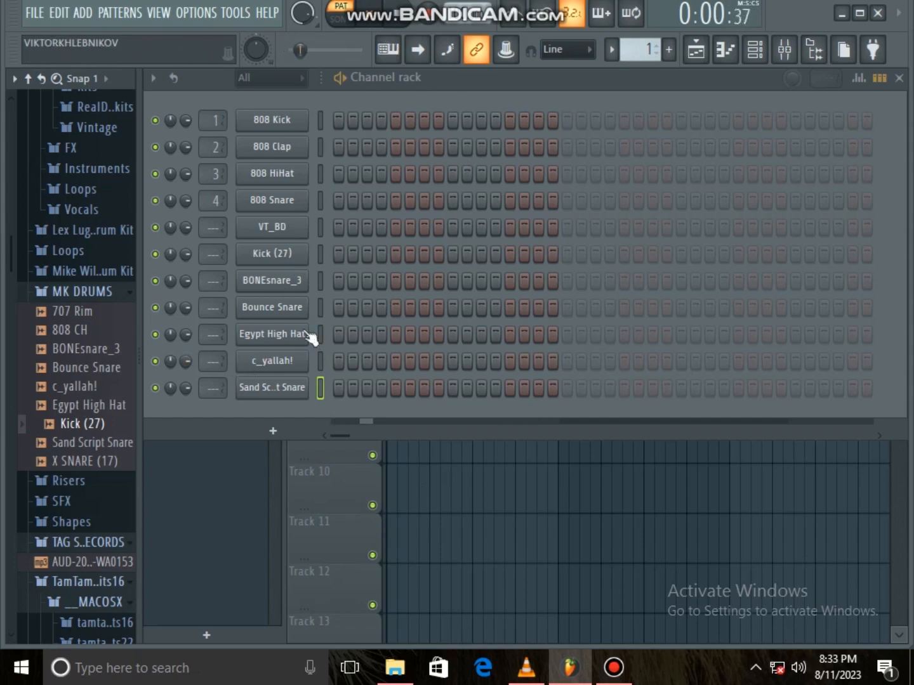
click(319, 254)
click(338, 254)
click(381, 254)
click(453, 254)
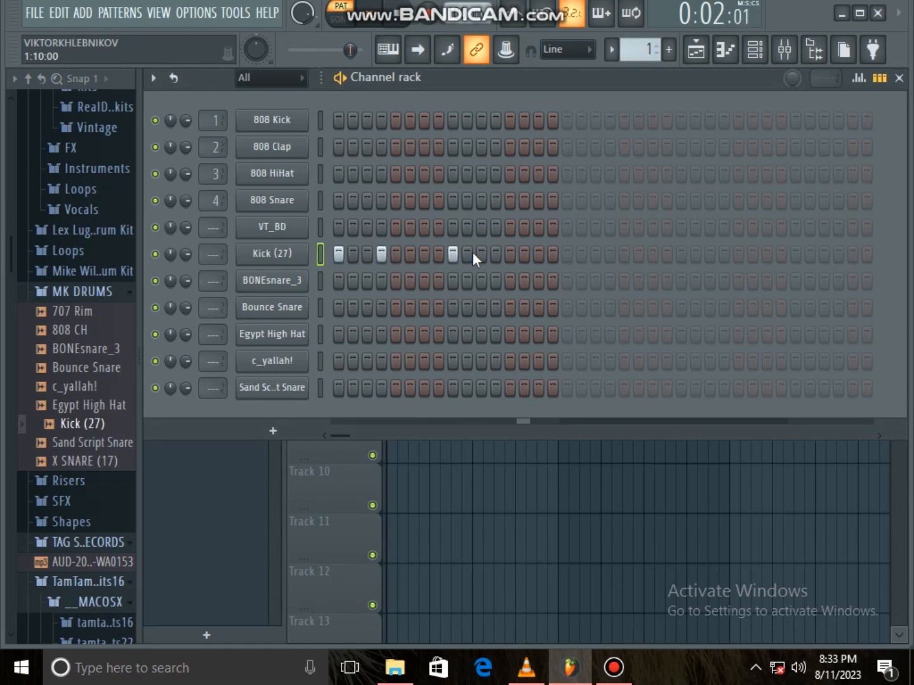
click(495, 254)
click(566, 254)
click(609, 254)
click(681, 254)
click(724, 254)
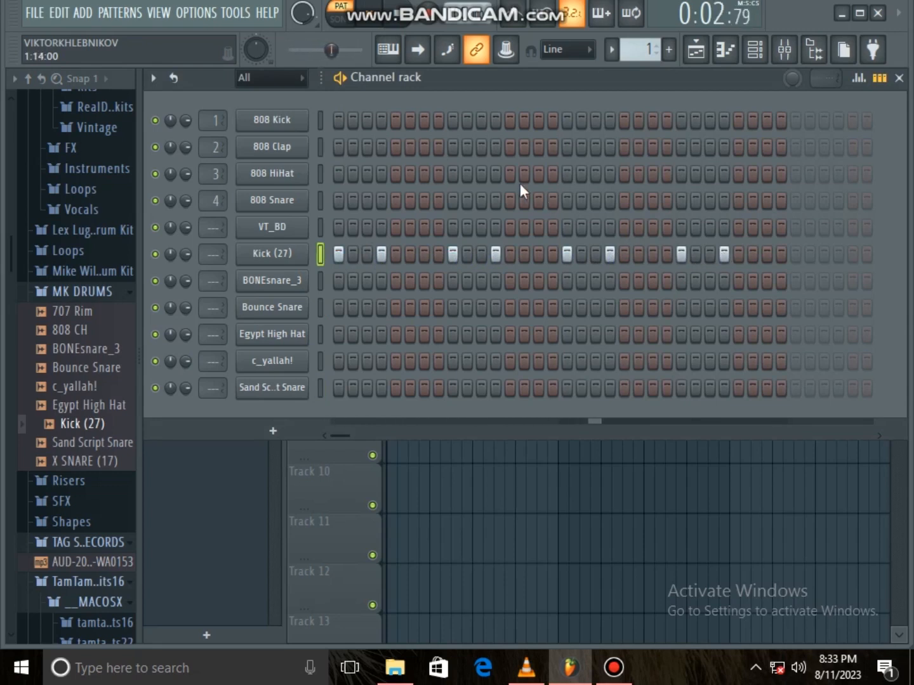
- Place BONEsnare_3 hits on steps 1, 4, 9, 12, 17, 20, 25 and 28, and lower that channel's volume
click(340, 280)
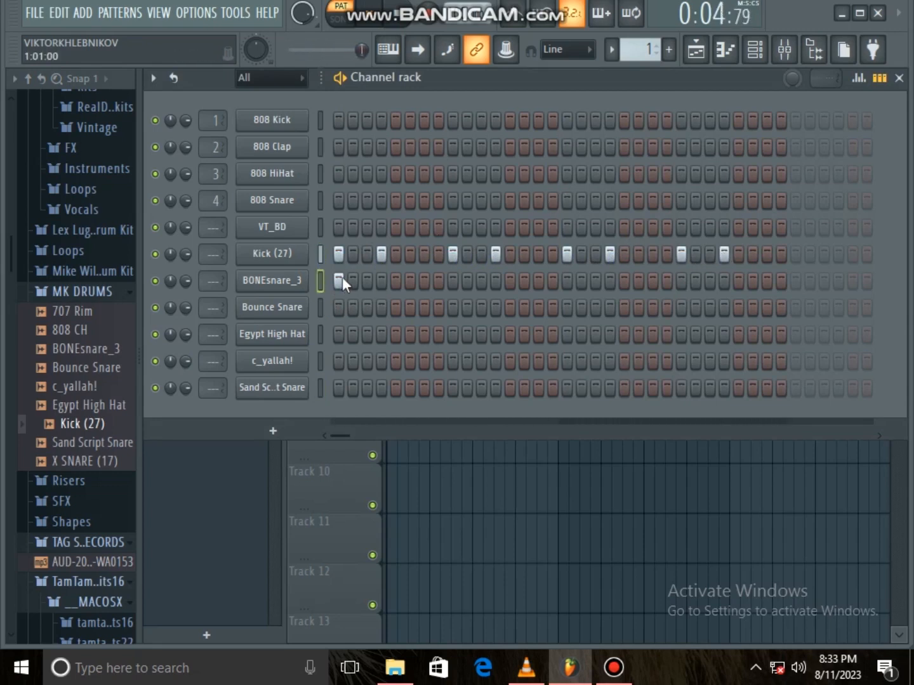
click(383, 281)
click(452, 280)
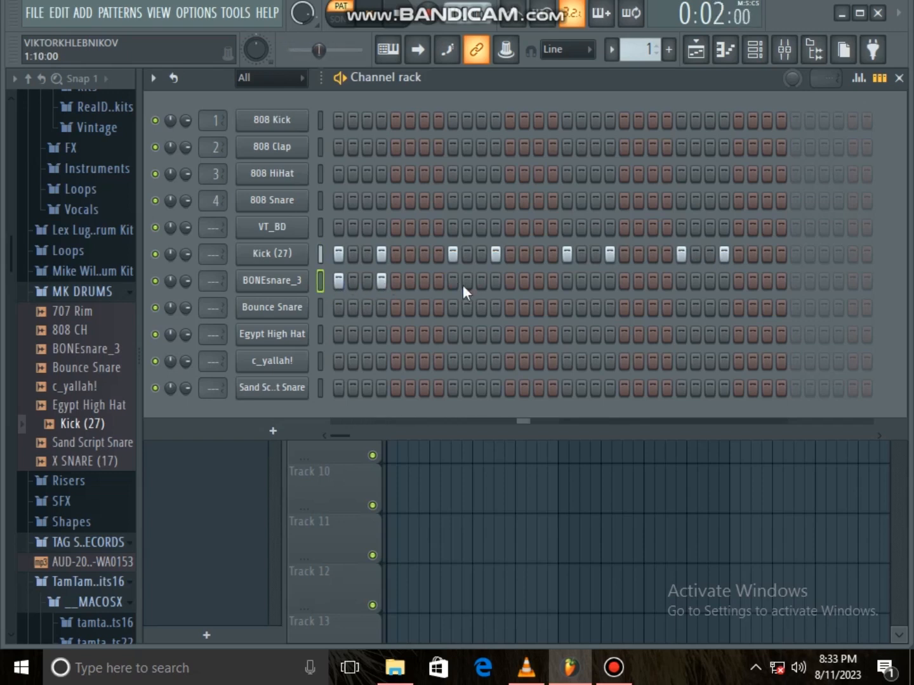
click(491, 281)
click(564, 281)
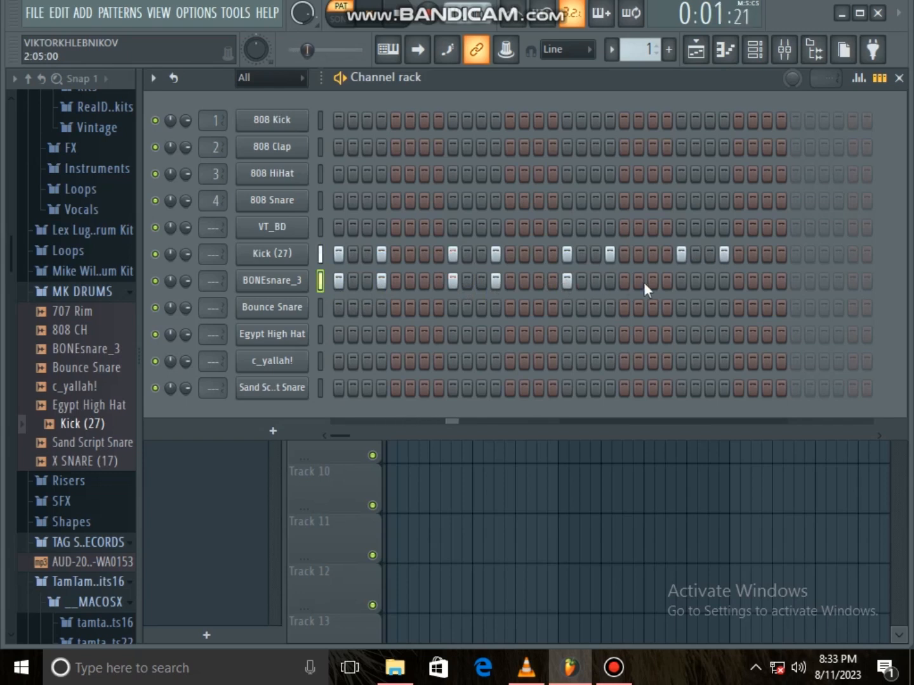
click(613, 280)
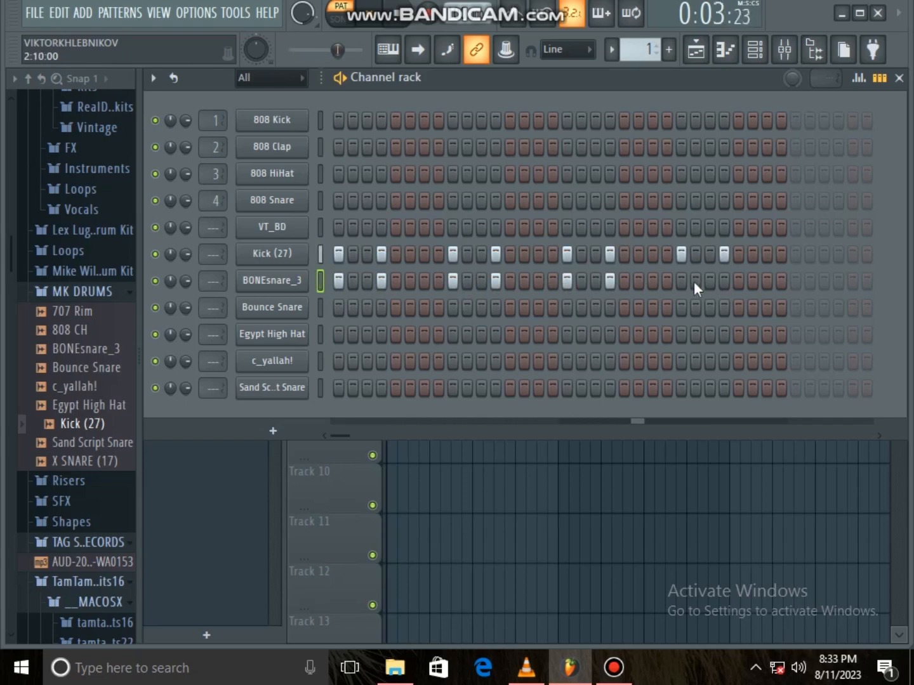
click(683, 282)
click(724, 280)
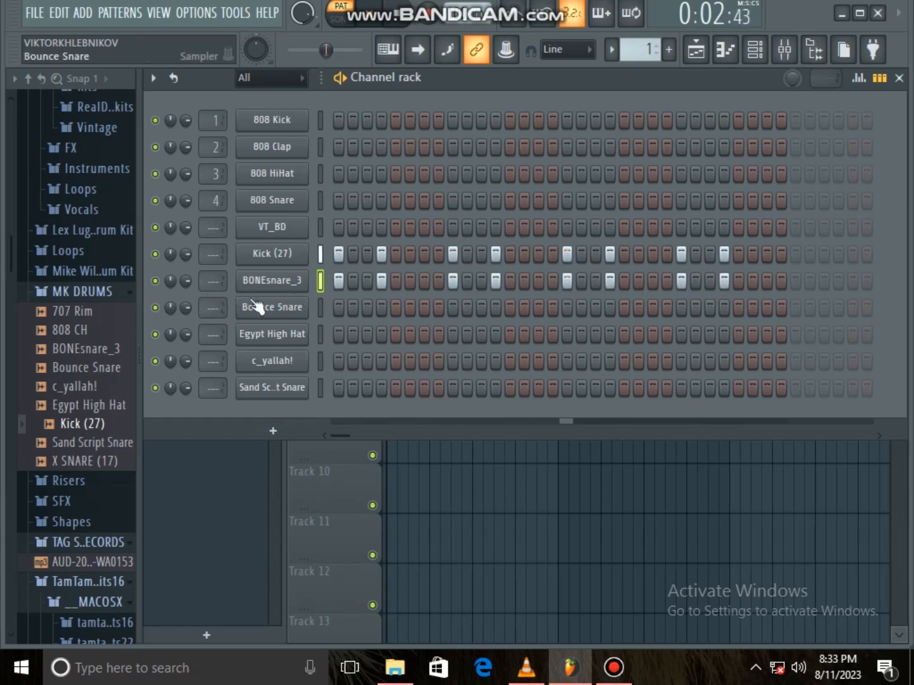
drag(186, 281, 187, 342)
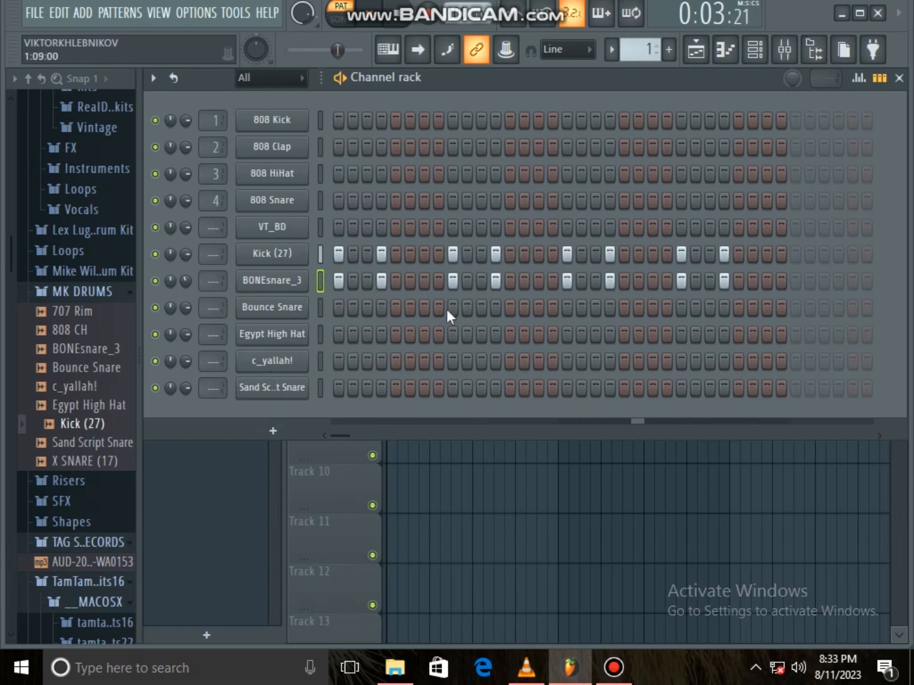
- Place Bounce Snare hits on steps 7, 15, 23 and 31 of the pattern
click(424, 307)
click(538, 308)
click(653, 308)
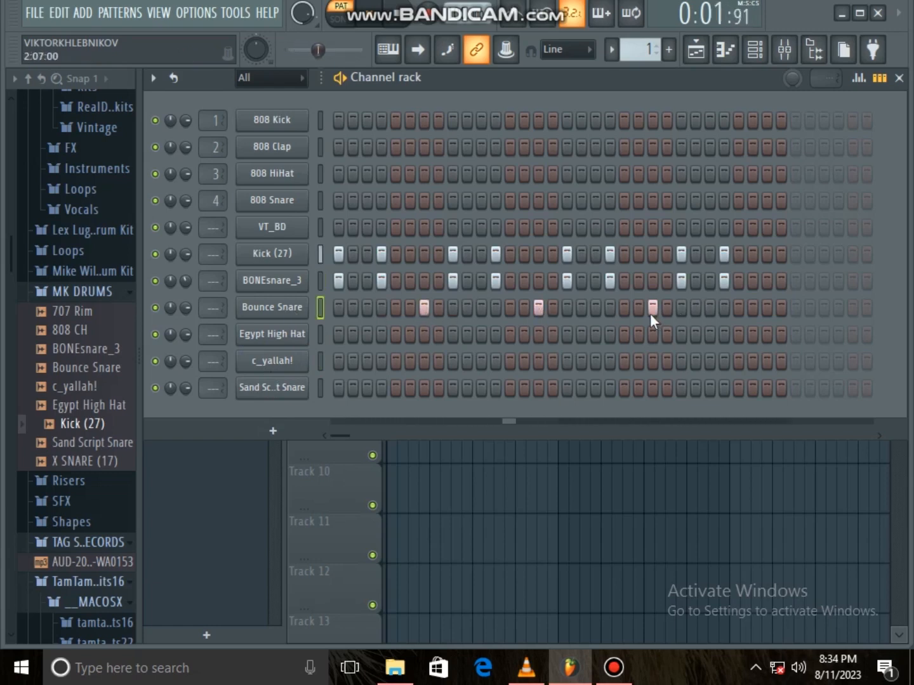
click(766, 308)
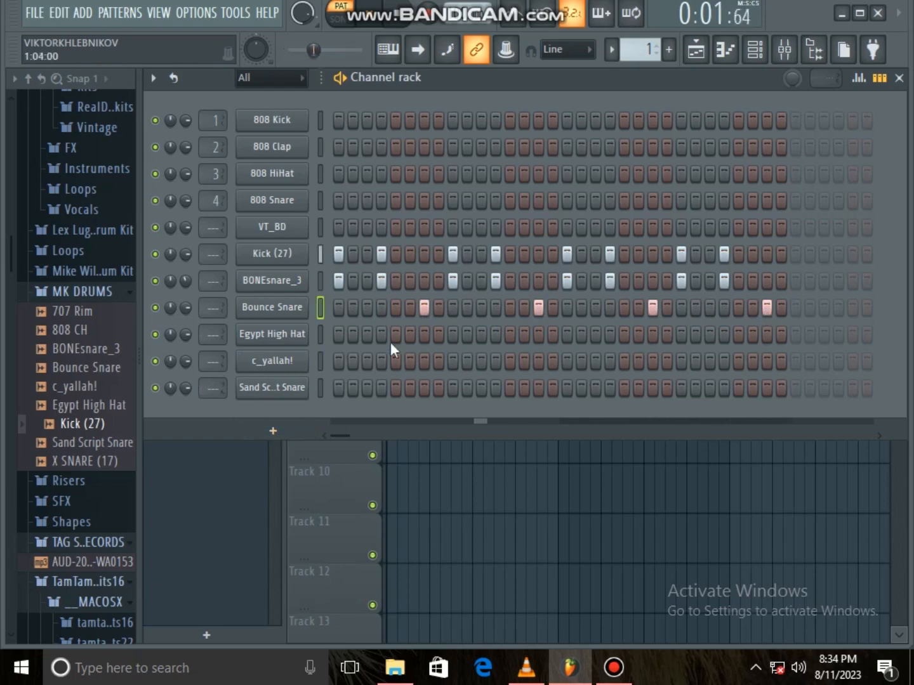
- Place Egypt High Hat hits on steps 2, 14, 18, 22 and 30 of the pattern
click(352, 335)
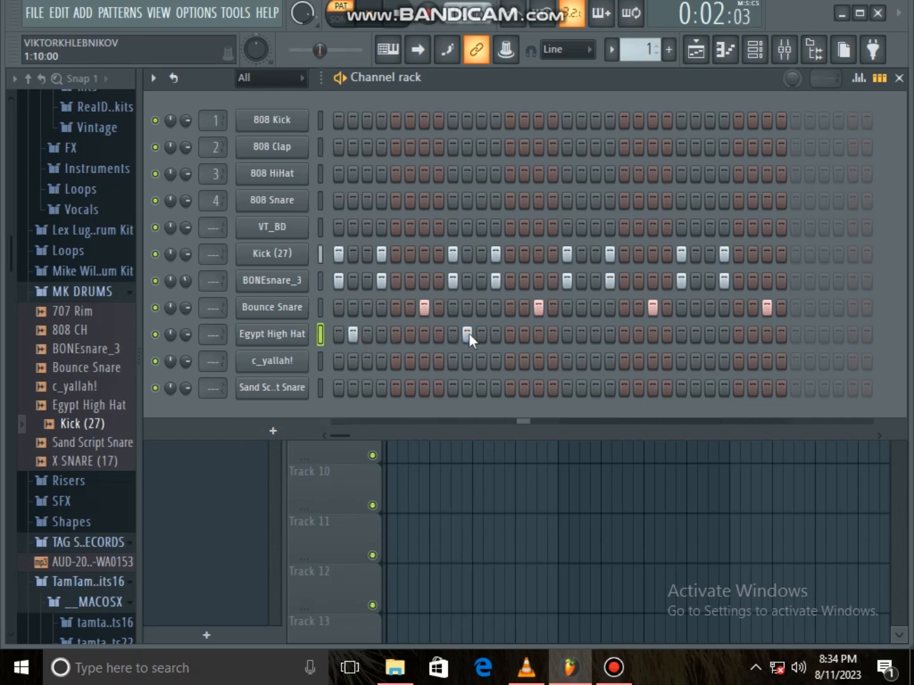
click(522, 335)
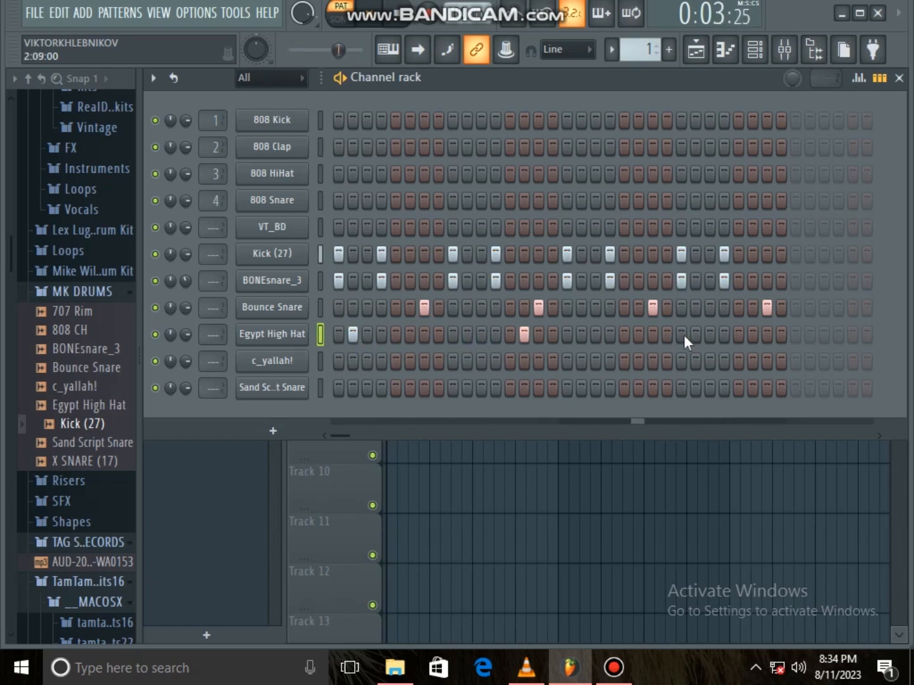
click(578, 336)
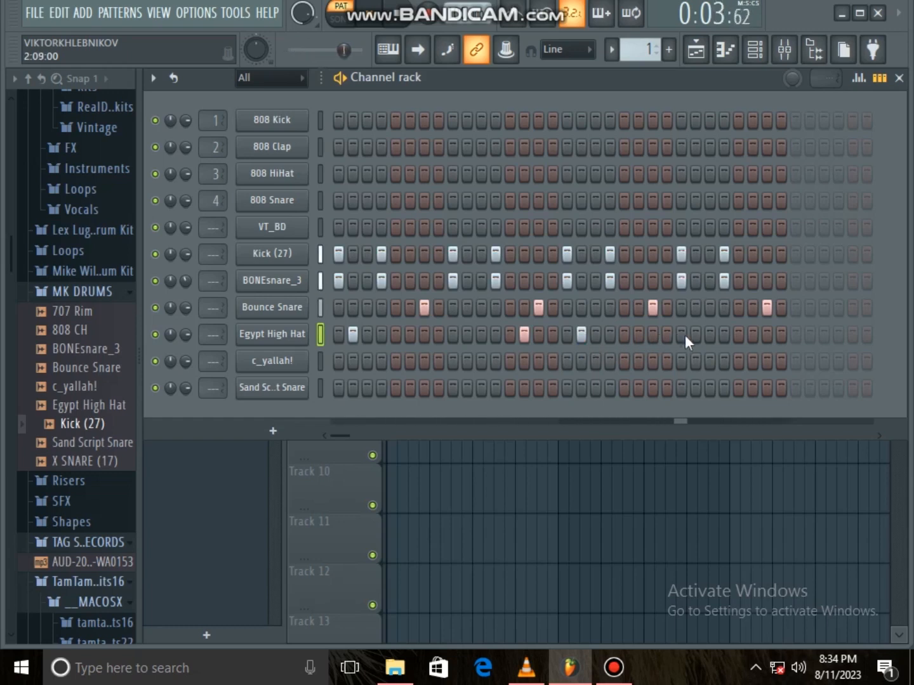
click(638, 337)
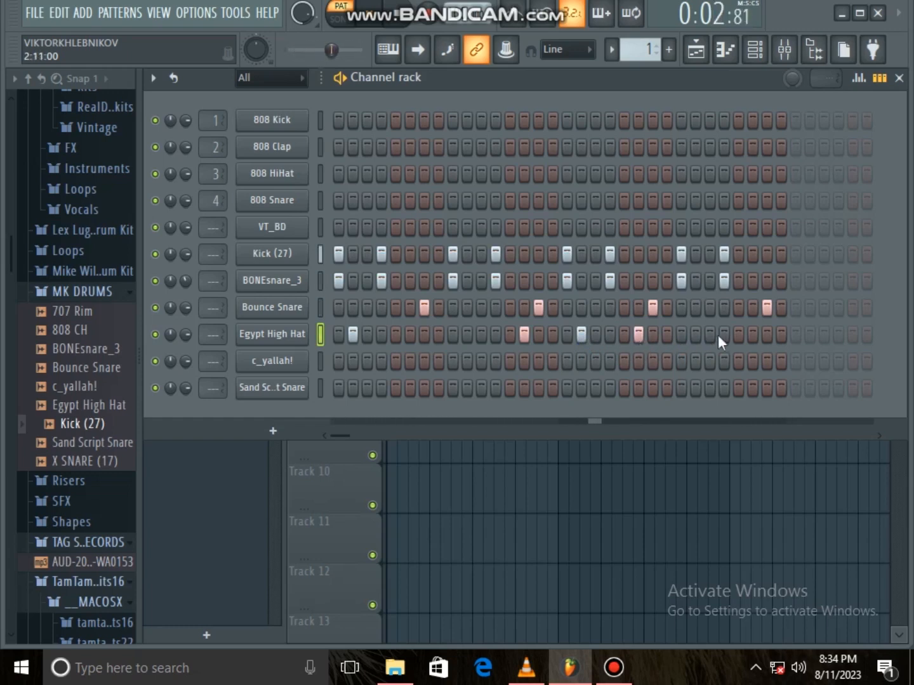
click(751, 335)
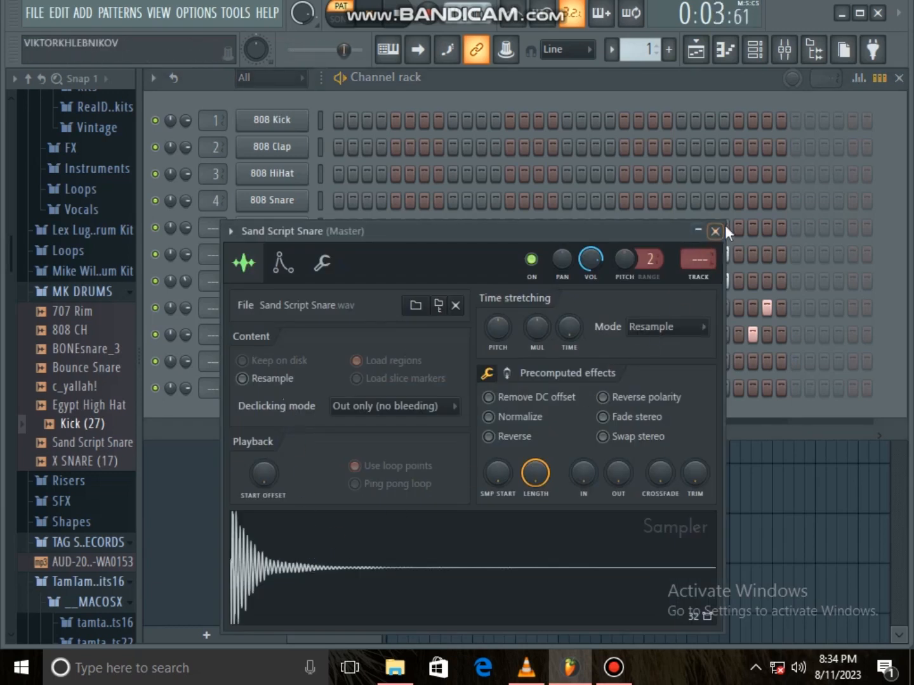
- Close the Sand Script Snare sampler window and place that channel's hits on steps 3, 11, 19 and 27
click(715, 232)
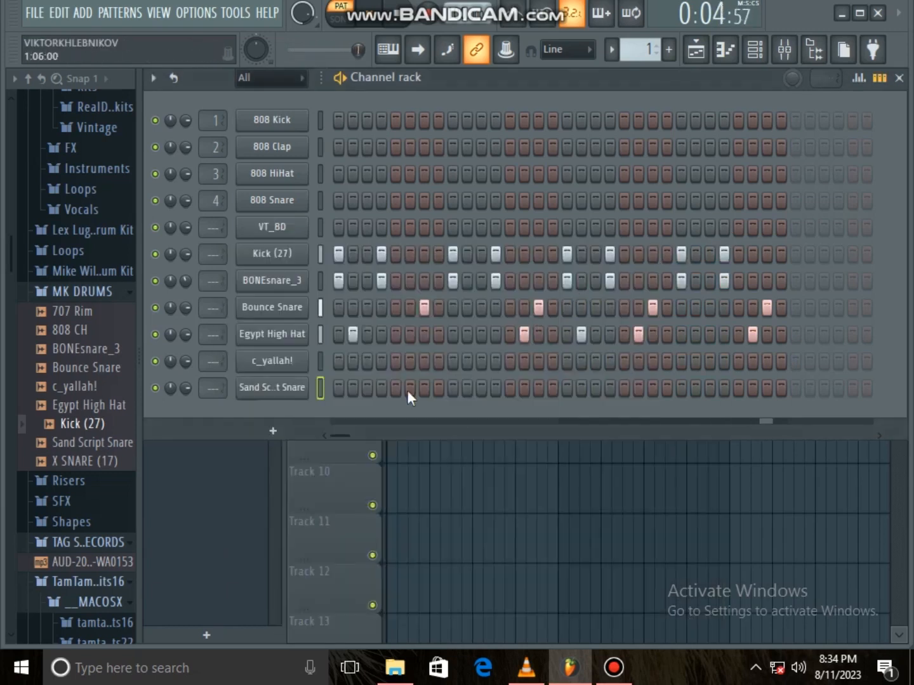
click(367, 387)
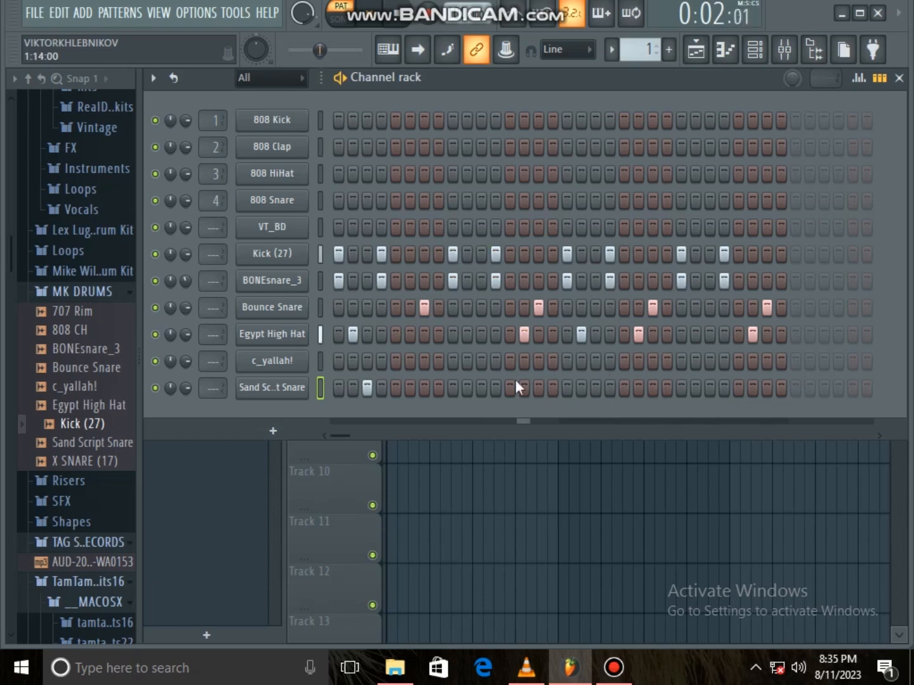
click(479, 386)
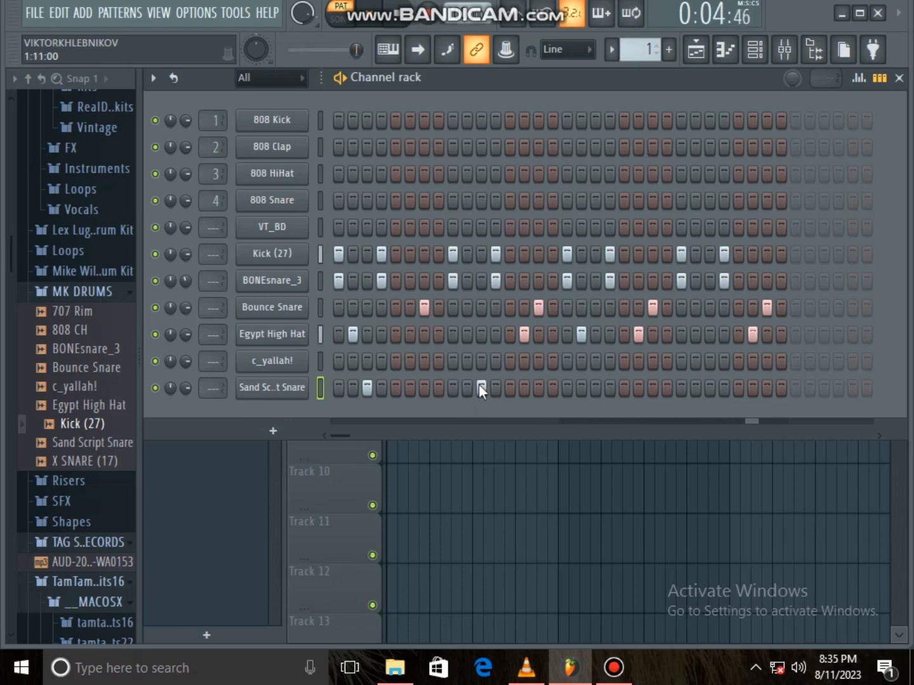
click(609, 386)
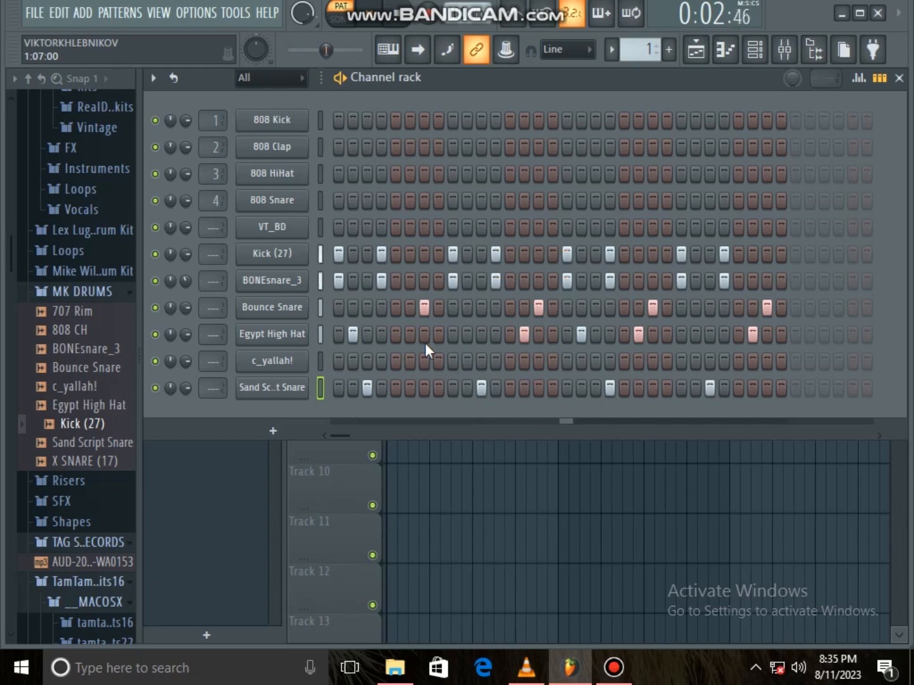
click(710, 389)
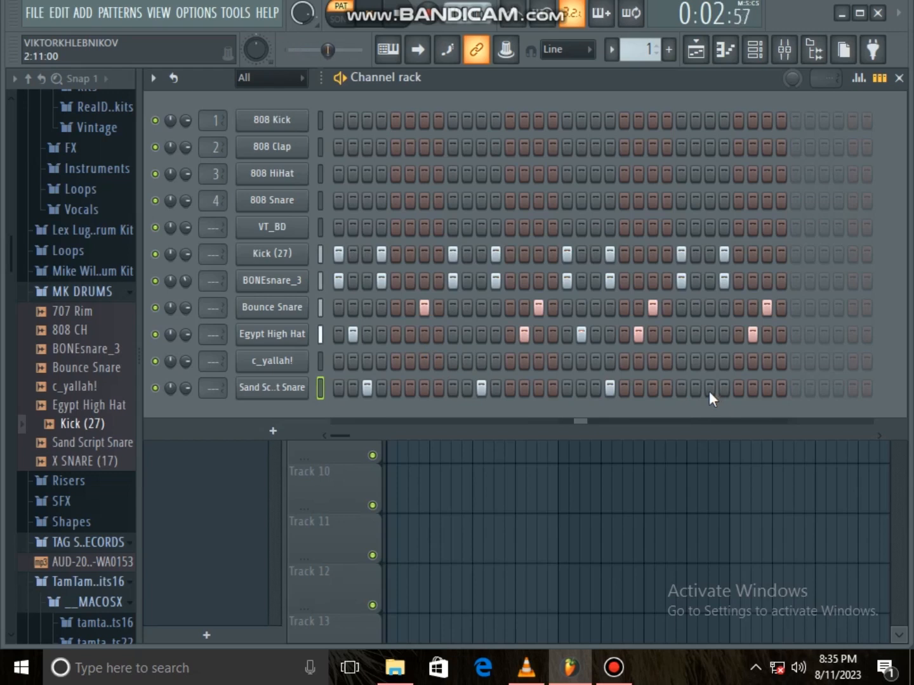
click(606, 388)
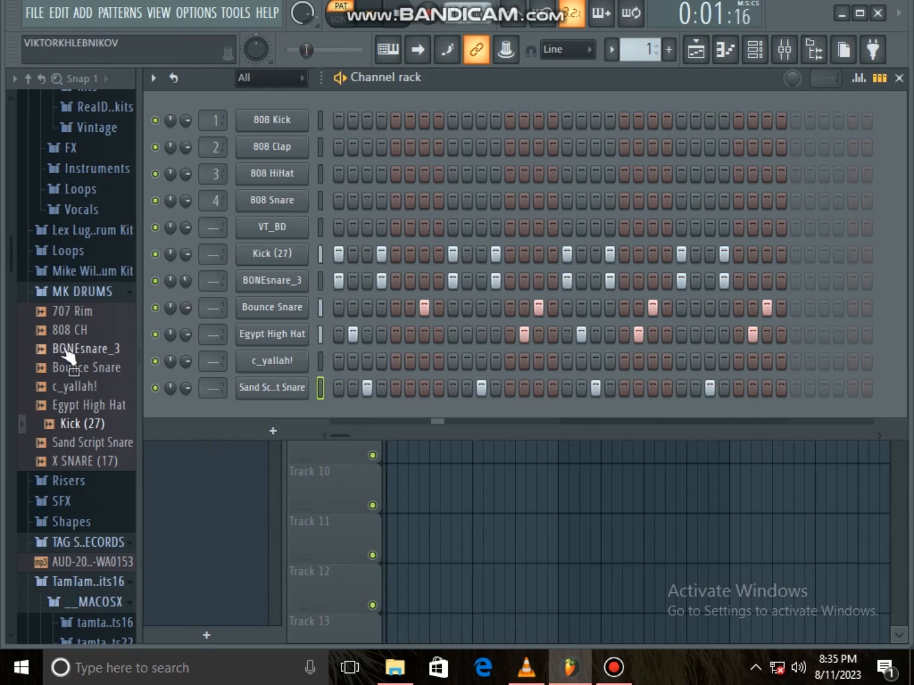
- Collapse the MK DRUMS folder in the sample browser
click(75, 293)
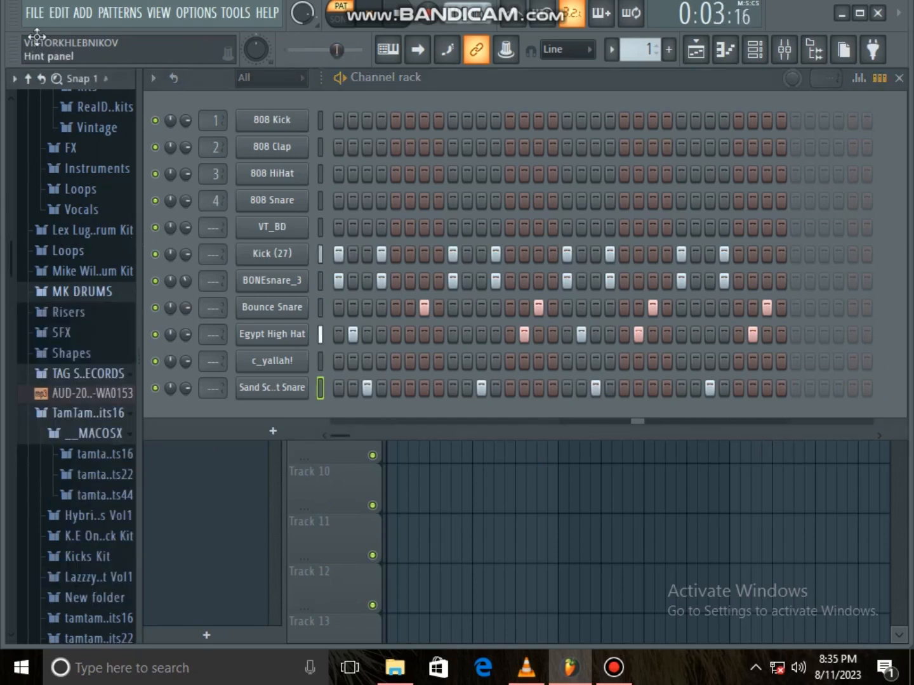
click(38, 14)
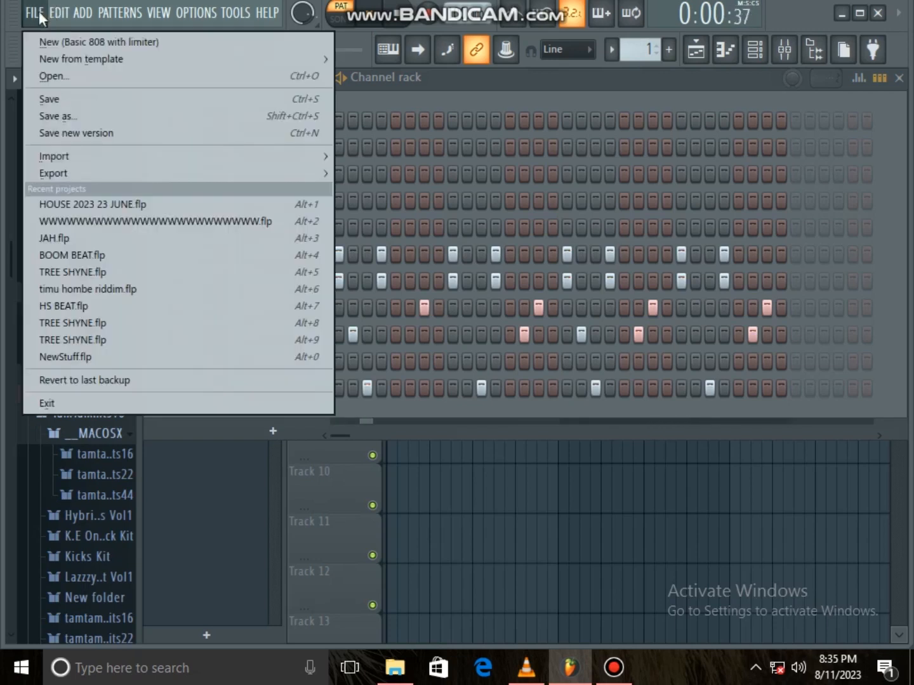
mouse_move(55, 16)
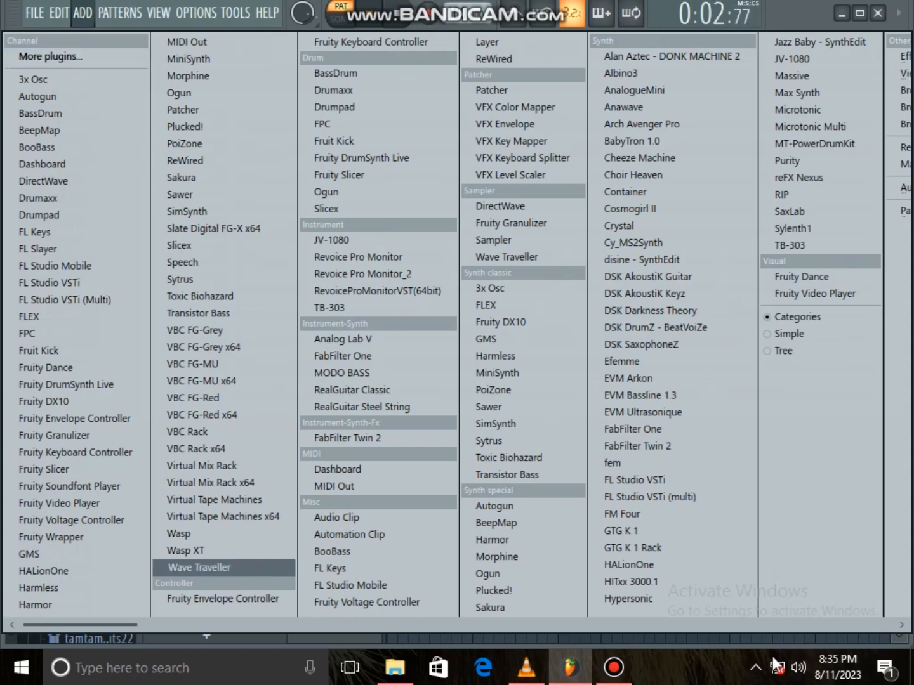
click(708, 676)
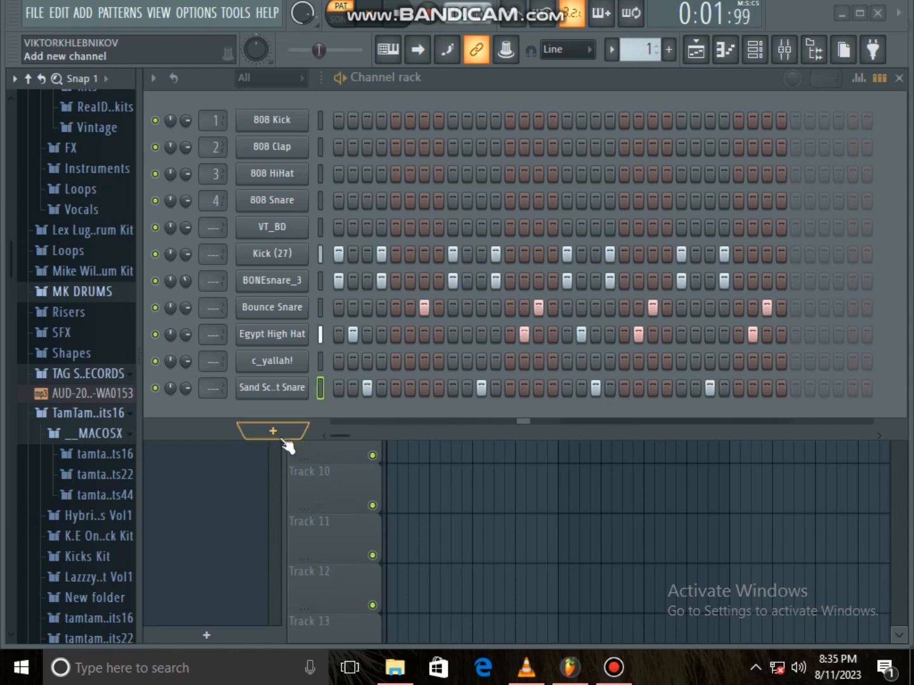
- Add an FL Keys channel to the channel rack and close its plugin window
click(274, 433)
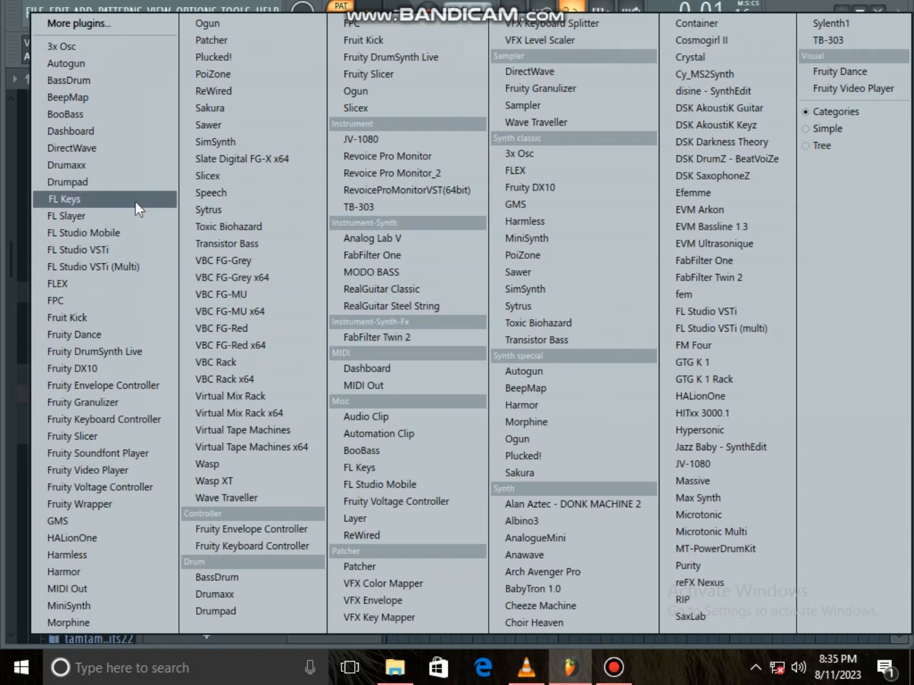
click(101, 198)
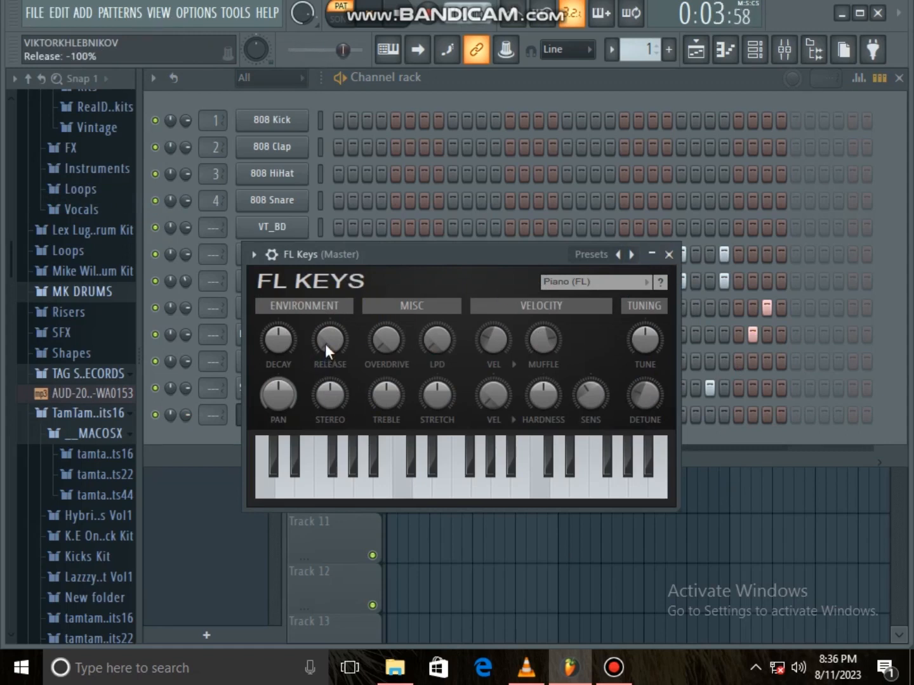
click(669, 254)
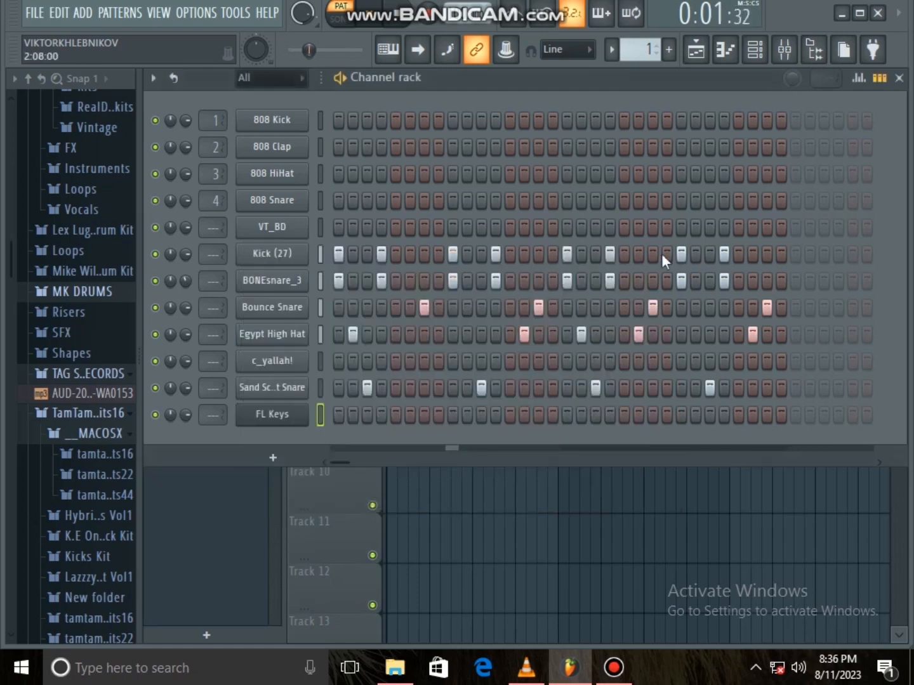
- Place a B4, D#5 and F#5 chord on step 3 of bar 1 in the FL Keys piano roll
right_click(270, 421)
click(368, 396)
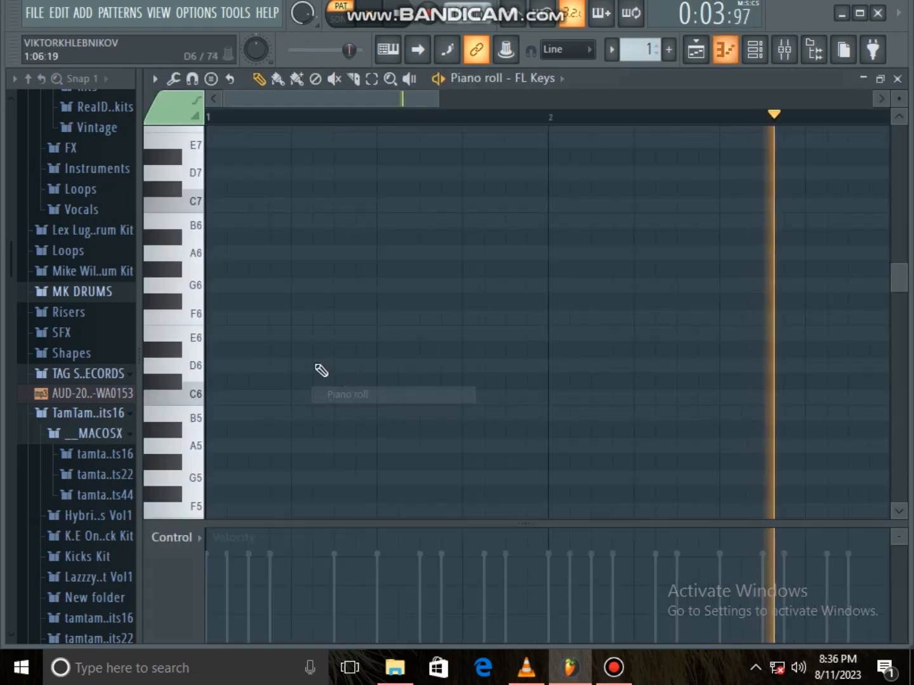
mouse_move(893, 285)
mouse_down()
mouse_move(899, 328)
mouse_move(901, 304)
mouse_up()
drag(437, 99, 555, 92)
drag(906, 302, 906, 348)
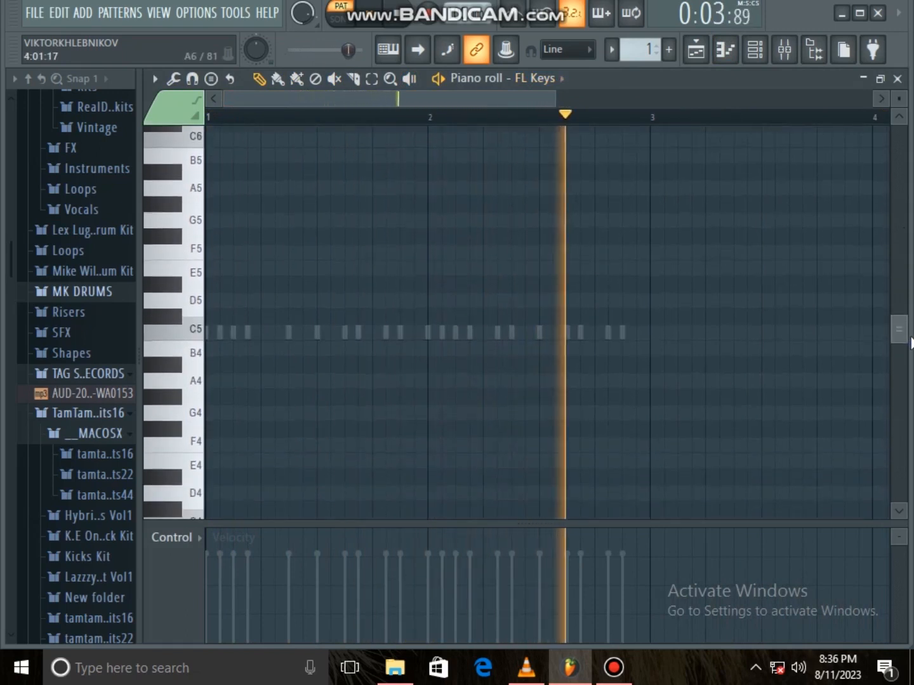
click(249, 351)
drag(259, 353, 228, 363)
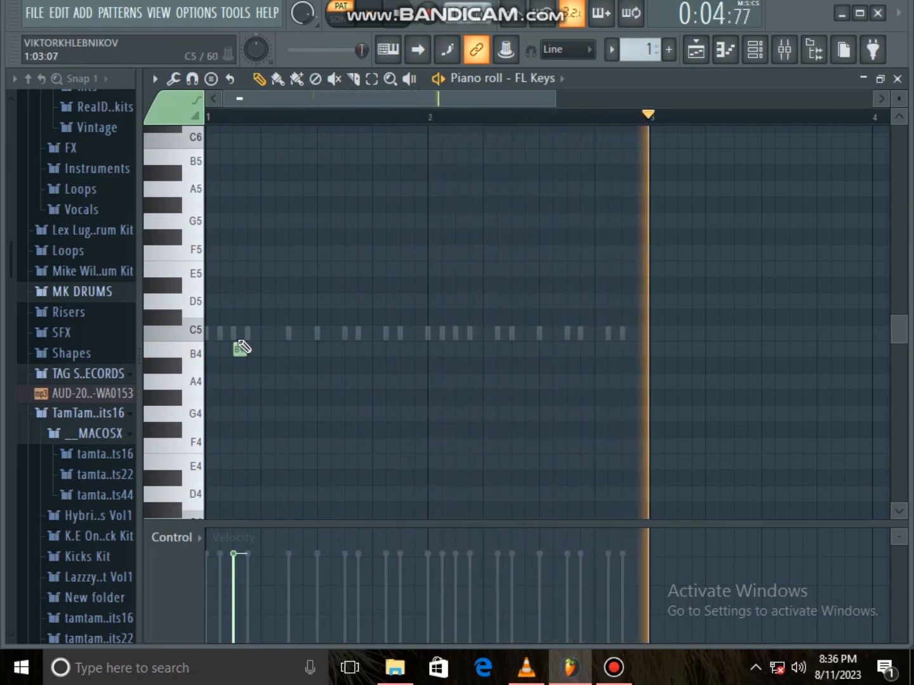
click(236, 283)
click(236, 237)
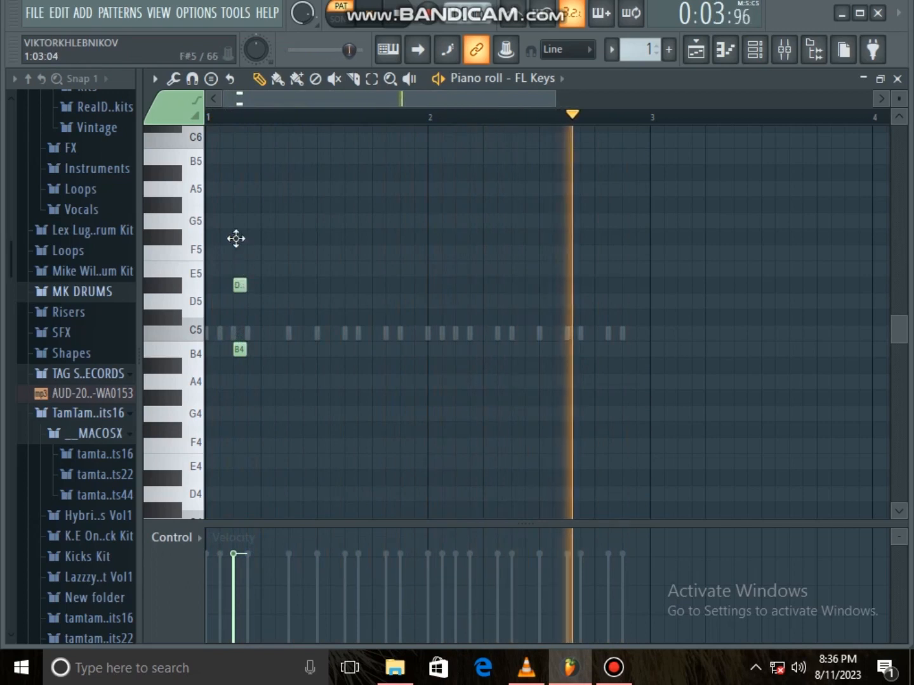
- Shorten the F#5, D#5 and B4 notes of the first chord to a length of 0:00:13
drag(555, 100, 57, 58)
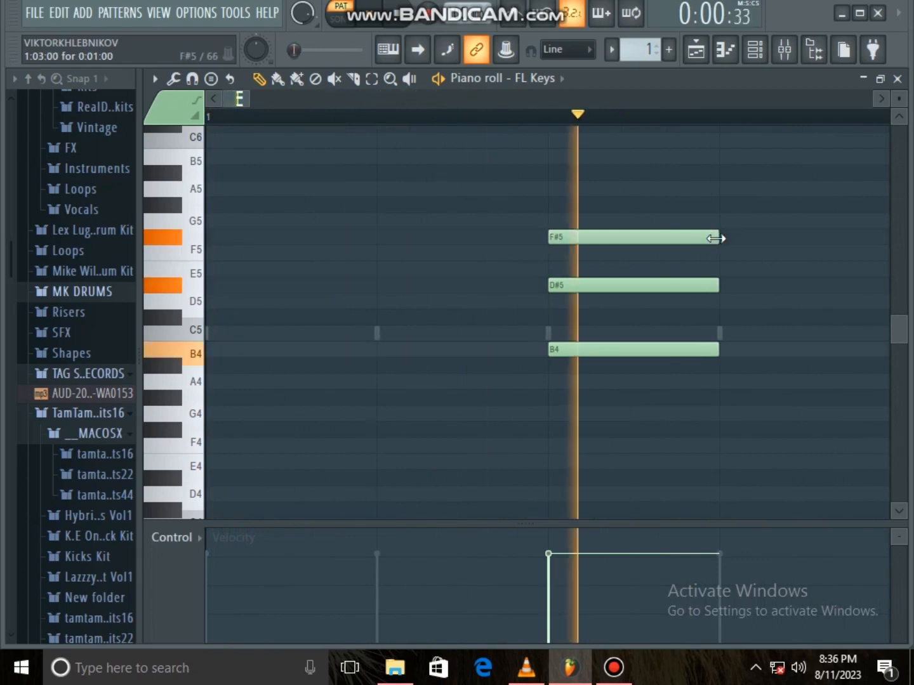
drag(715, 238, 660, 238)
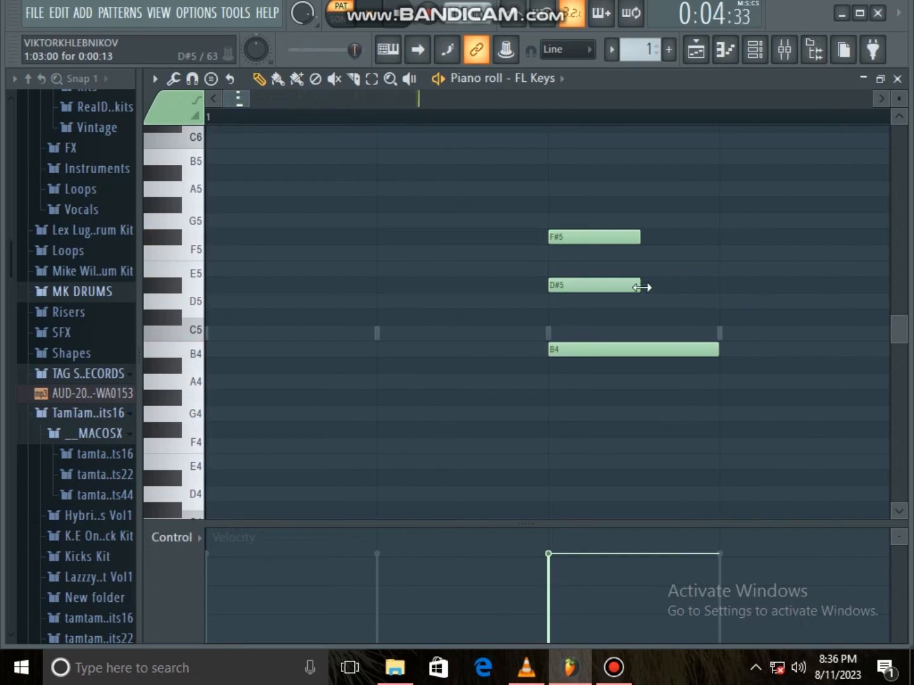
drag(718, 351, 639, 358)
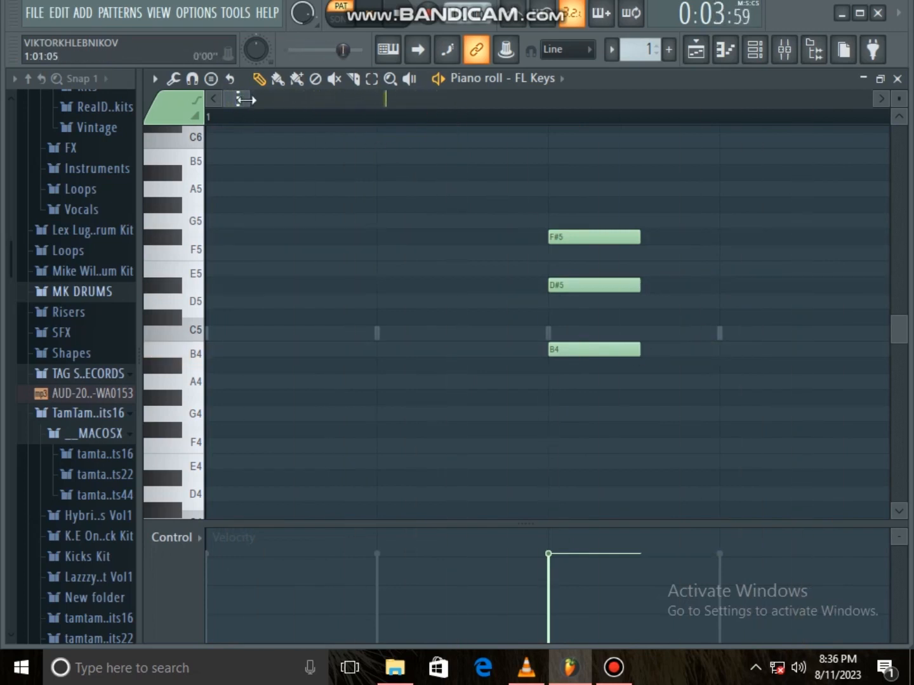
- Add a second short F#5, D#5 and B4 chord on step 7 of bar 1
drag(244, 100, 426, 100)
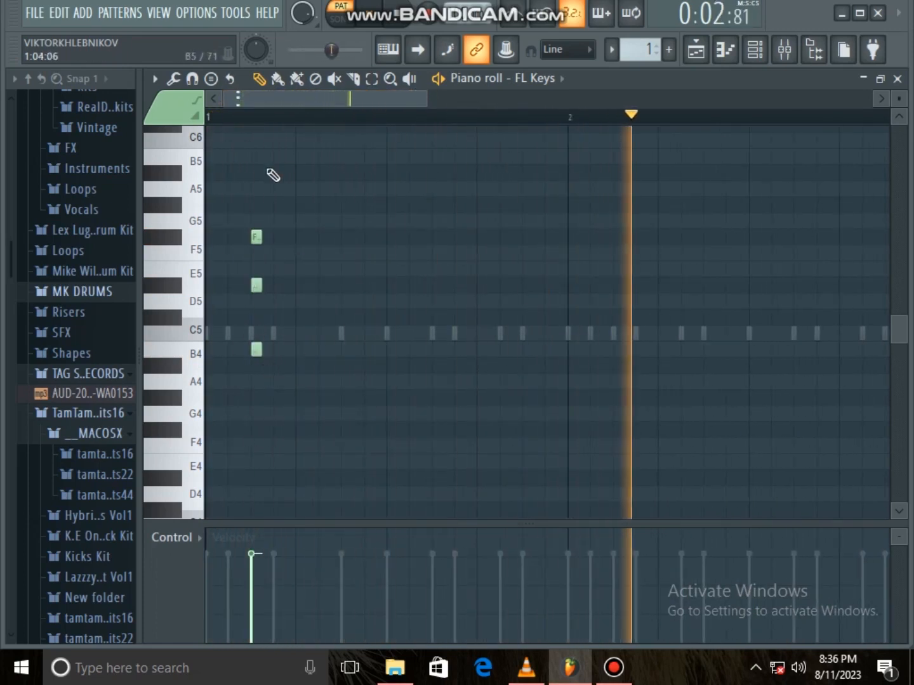
click(347, 237)
click(347, 285)
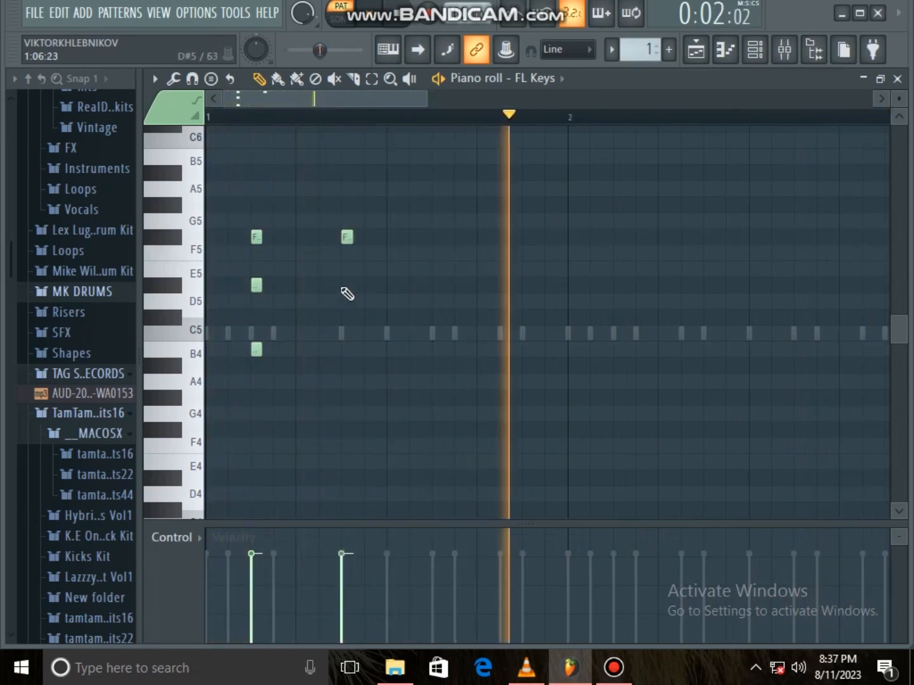
click(346, 350)
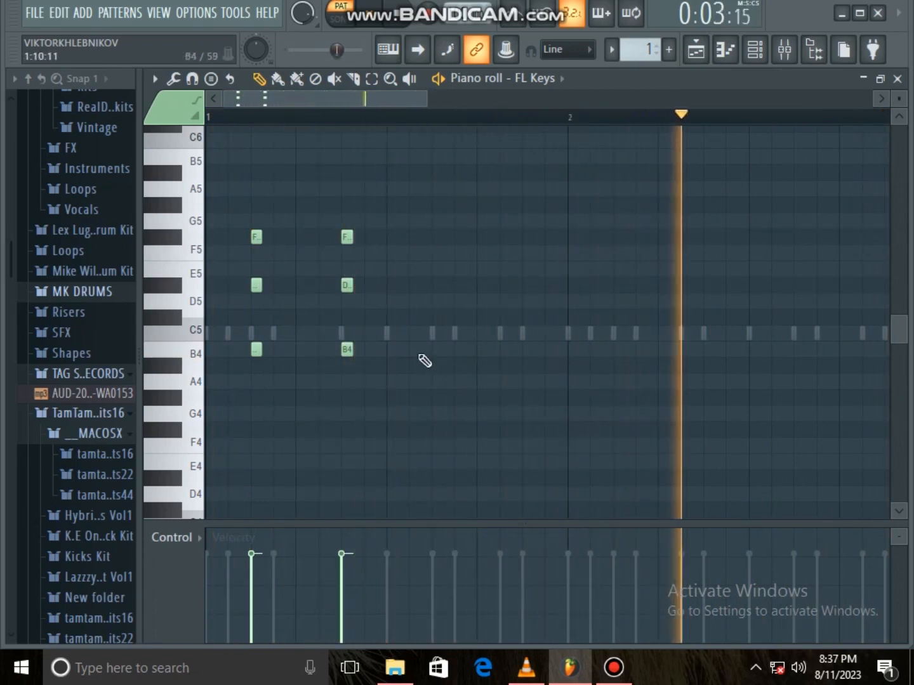
- Add C#5, A#4 and F#4 chords on steps 11 and 15 of bar 1
click(434, 317)
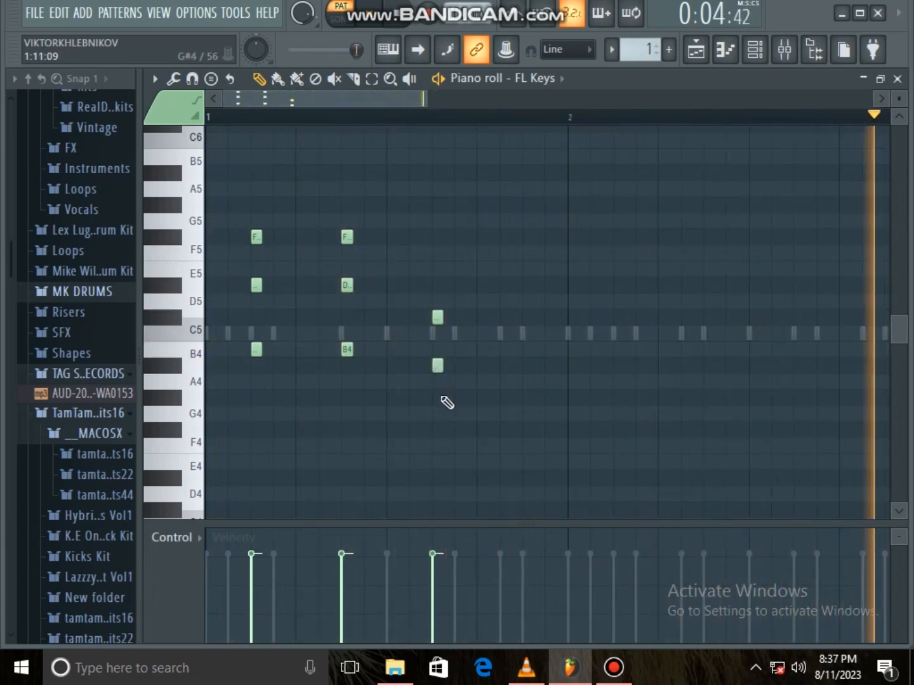
click(437, 429)
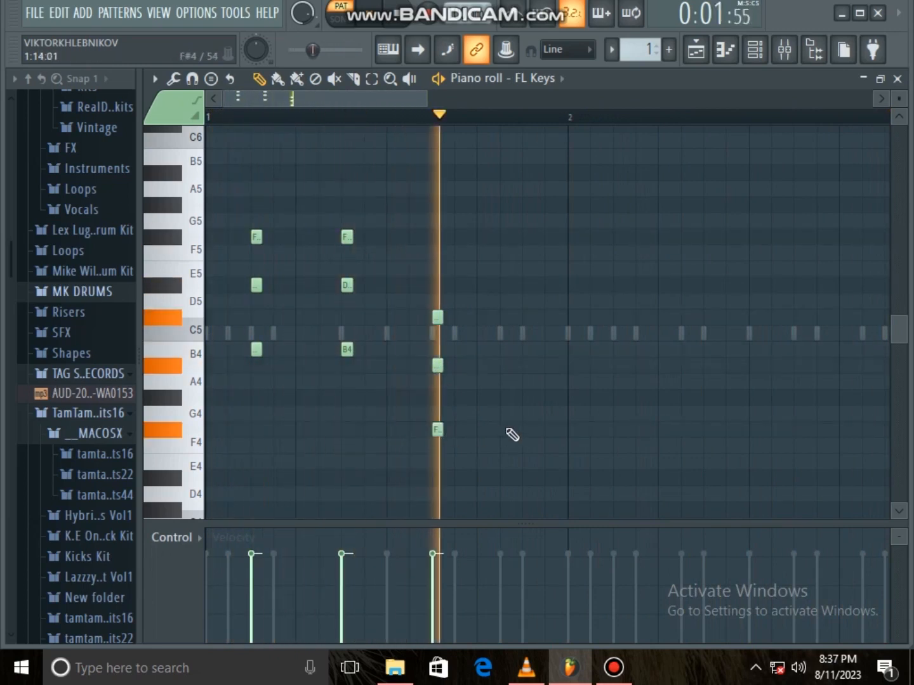
click(528, 429)
click(528, 365)
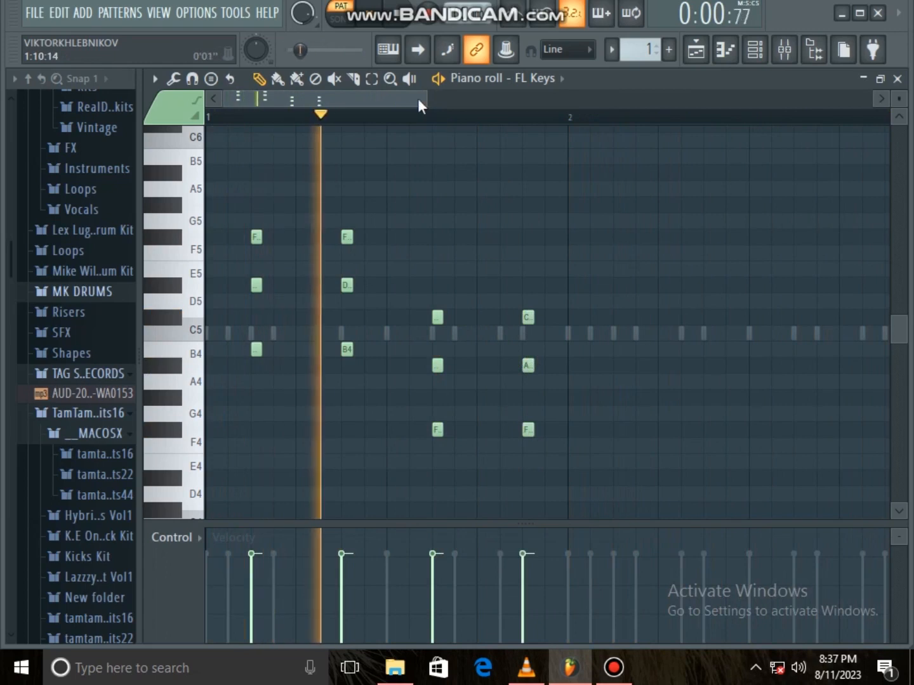
- Add C#5, F5 and G#5 chords on steps 3 and 7 of bar 2
drag(428, 99, 521, 88)
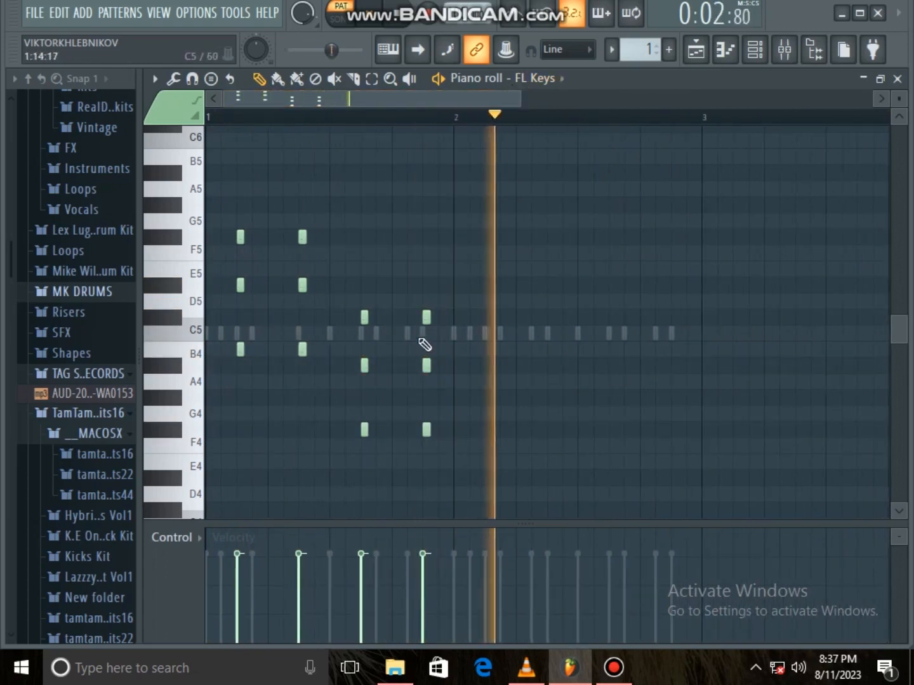
click(487, 319)
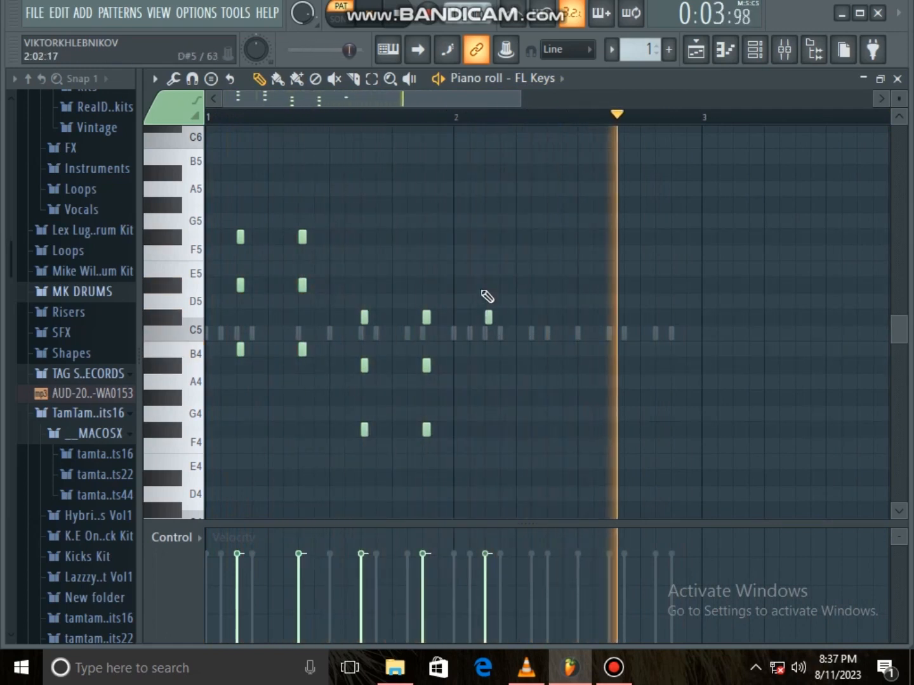
click(488, 253)
click(488, 204)
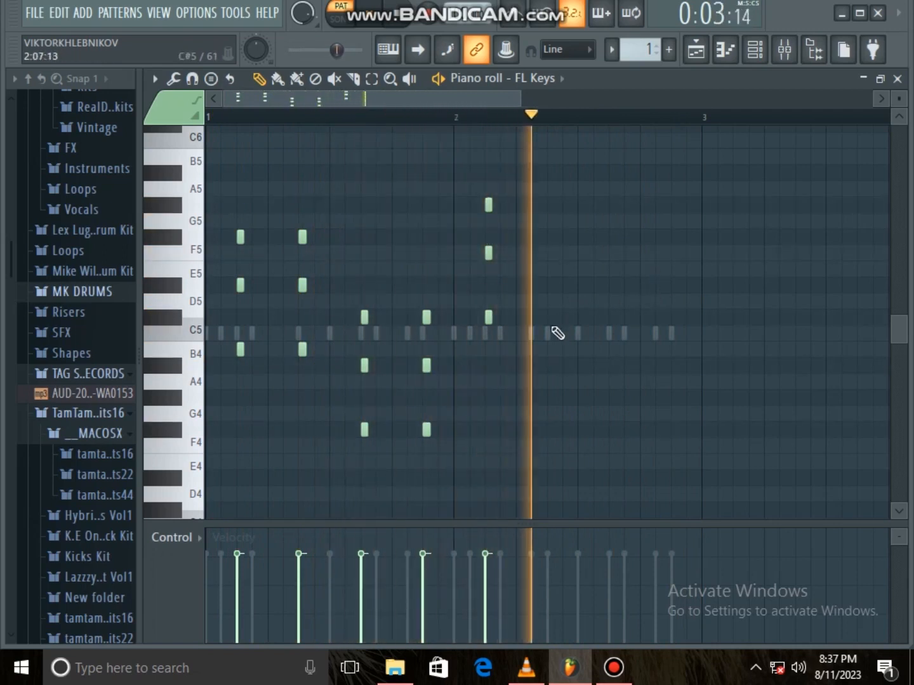
click(551, 317)
click(551, 253)
click(551, 204)
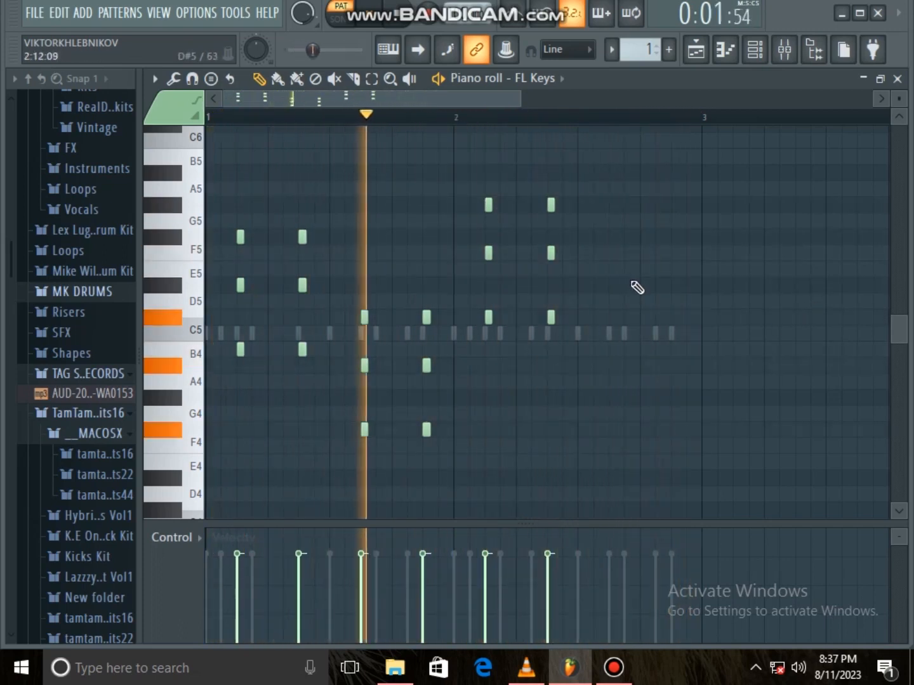
click(629, 254)
right_click(629, 254)
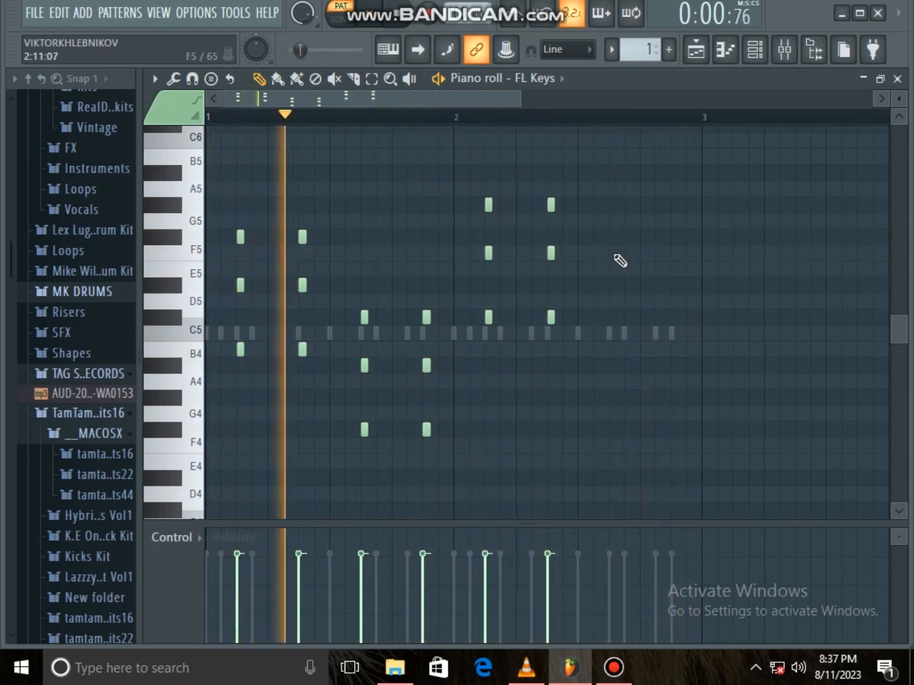
click(613, 254)
right_click(612, 255)
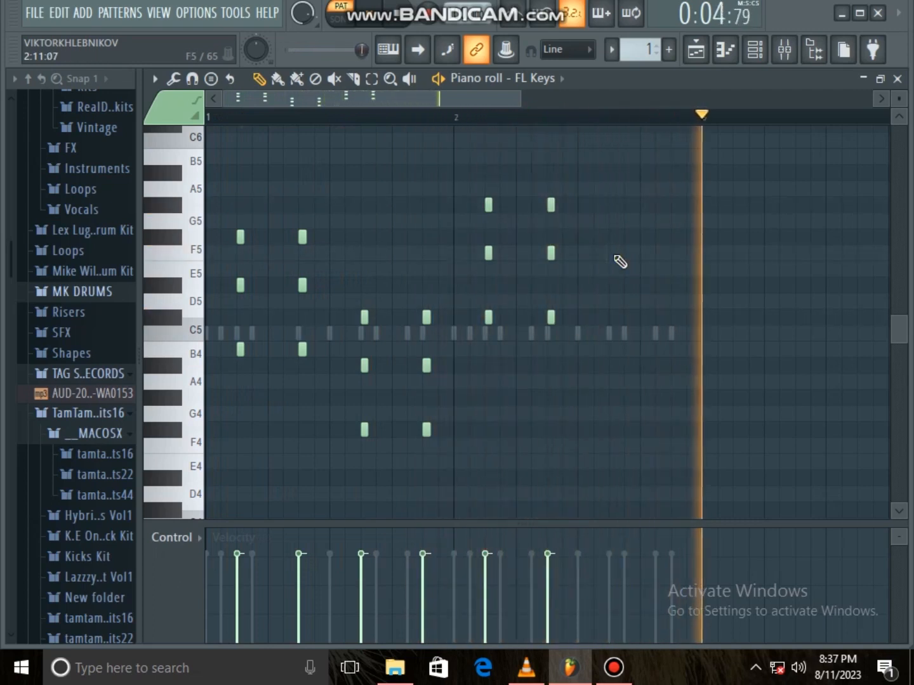
click(612, 240)
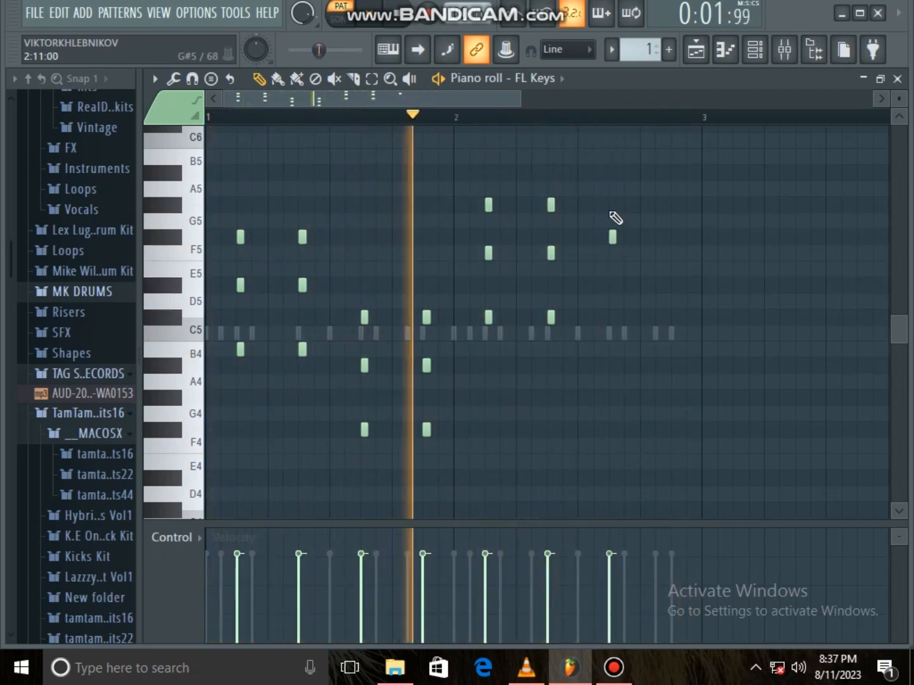
right_click(614, 242)
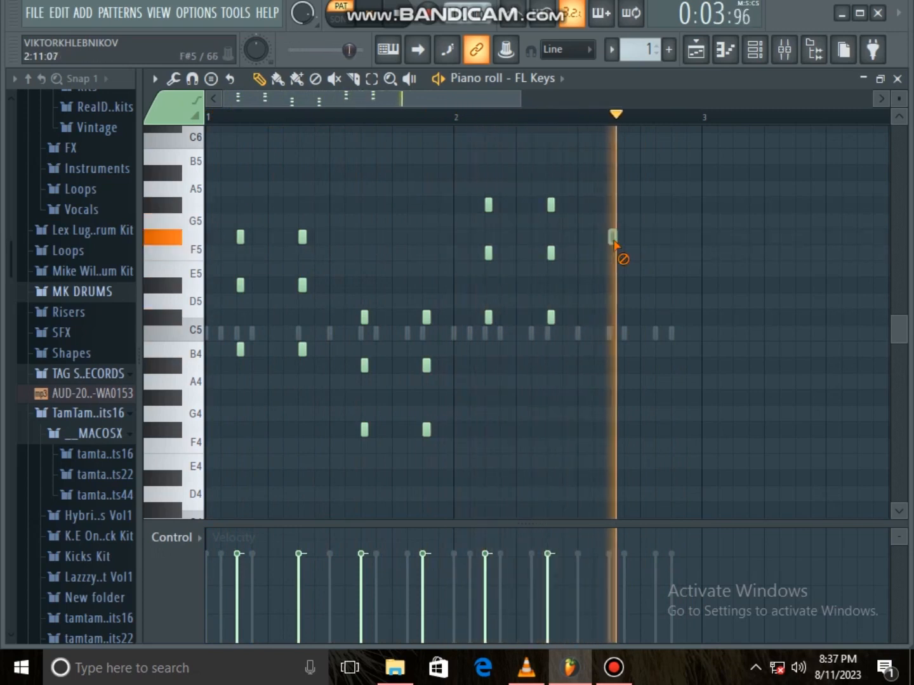
- Add D#5, F#5 and A#5 chords on steps 11 and 15 of bar 2
click(613, 283)
click(612, 237)
click(613, 172)
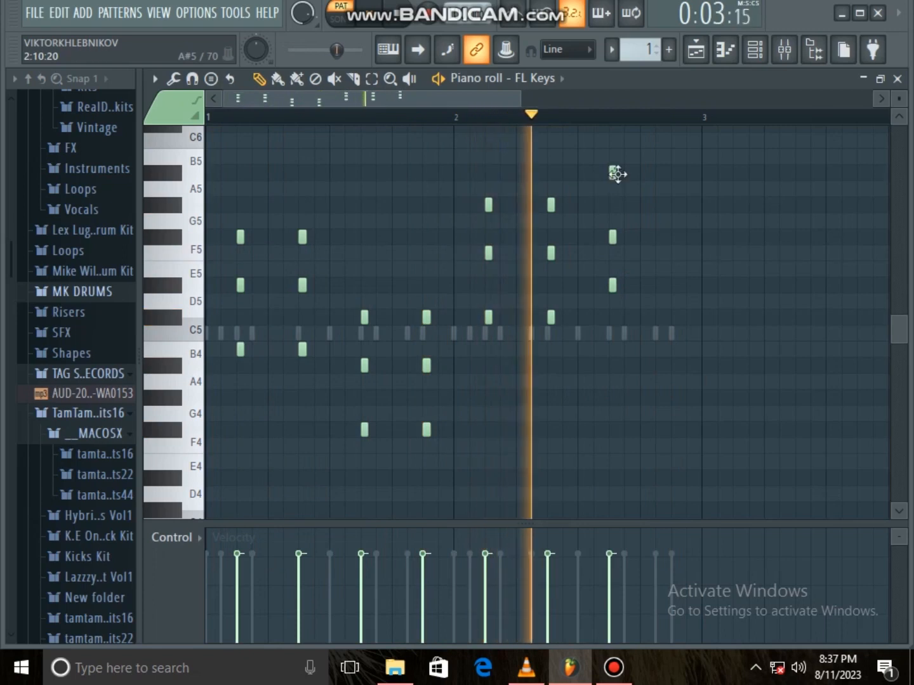
click(675, 285)
click(674, 237)
click(674, 172)
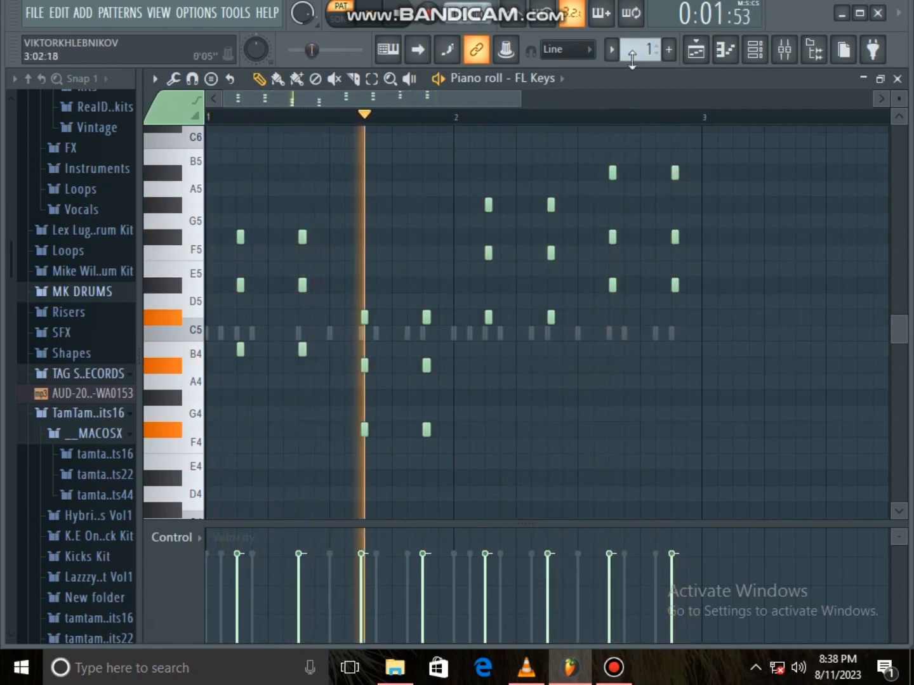
- Bring up the channel rack and save the project as an FL Studio song file named unti in the Music folder
click(765, 60)
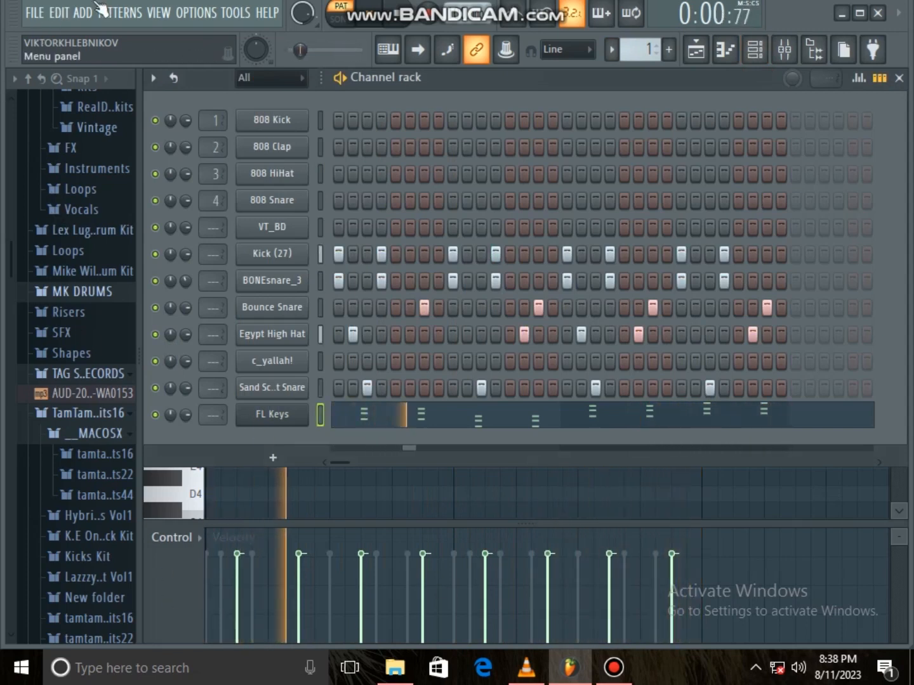
click(35, 14)
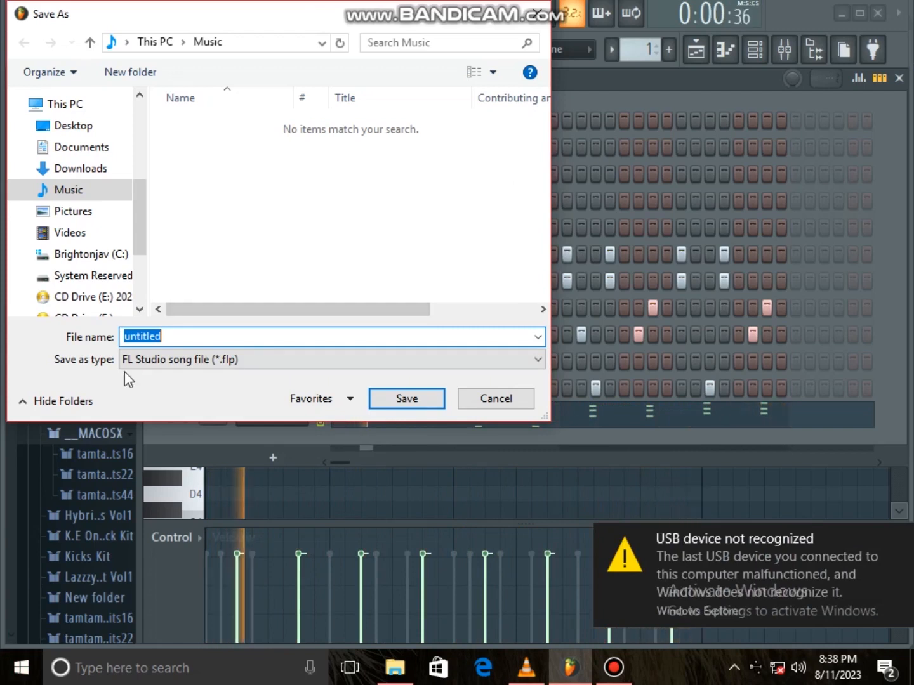
click(161, 338)
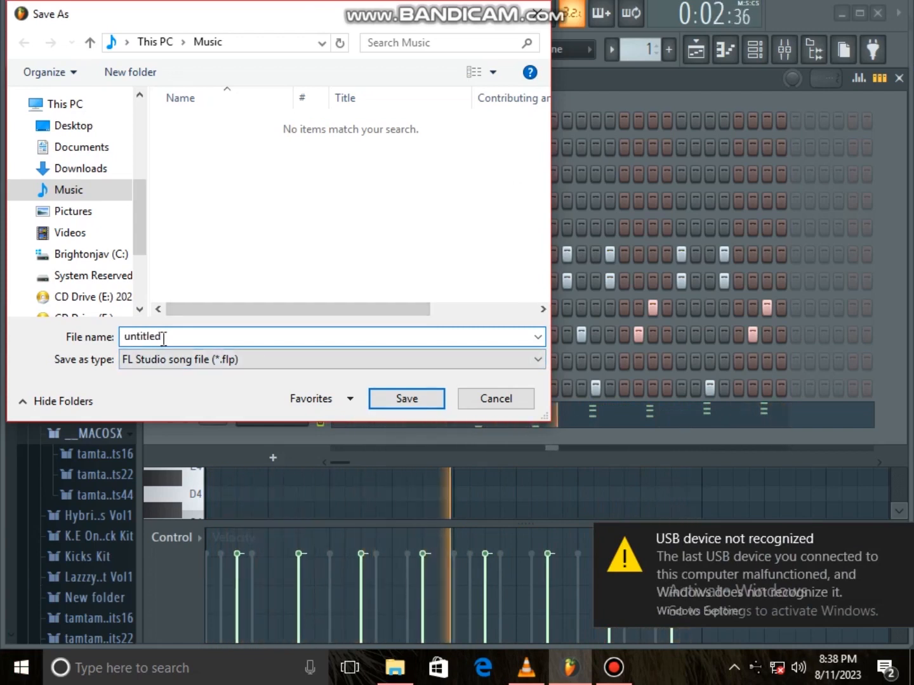
drag(161, 338, 145, 336)
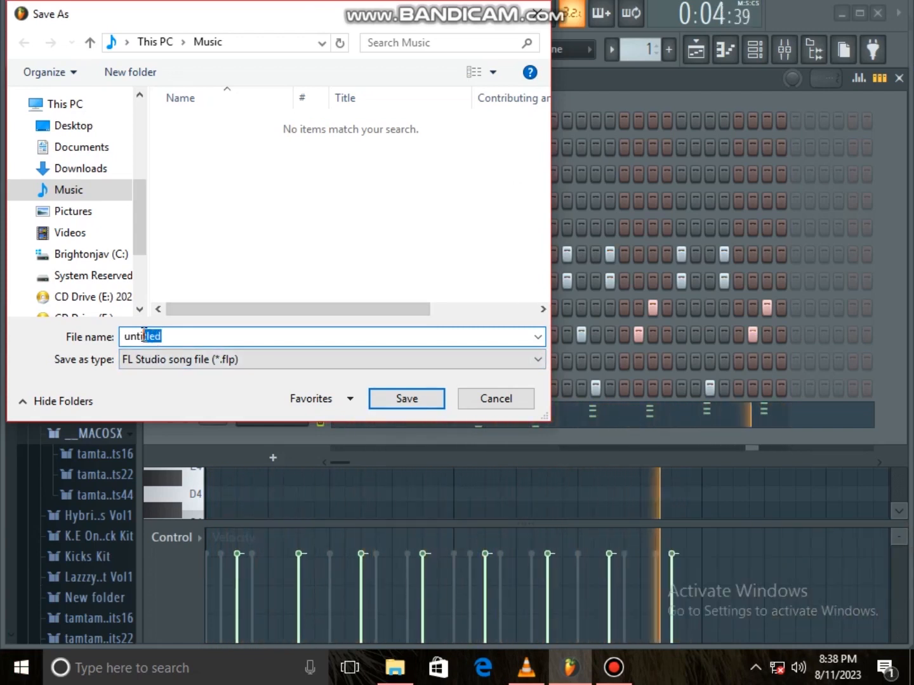
right_click(145, 336)
click(182, 374)
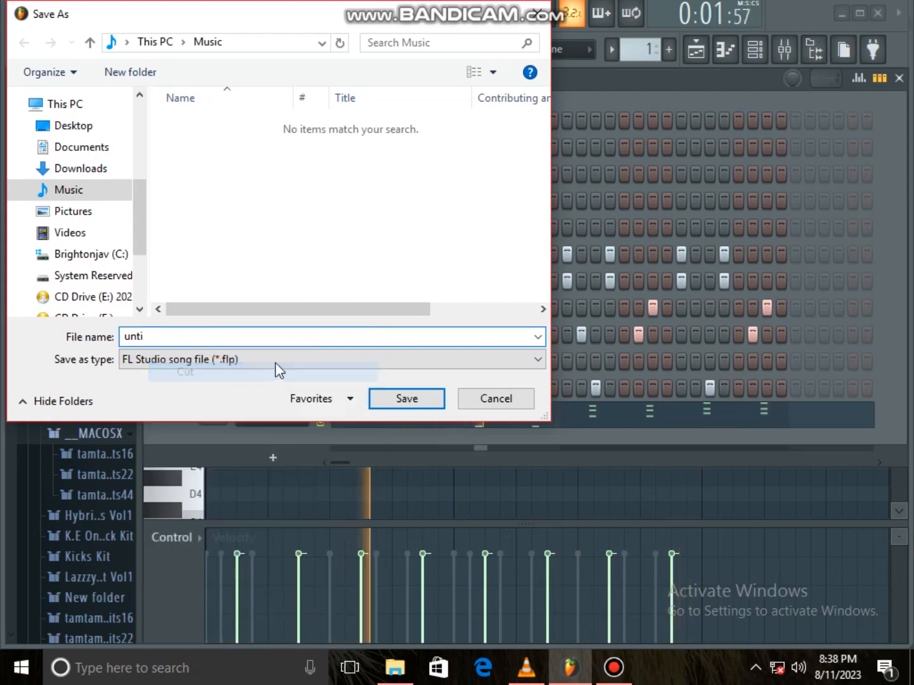
click(420, 398)
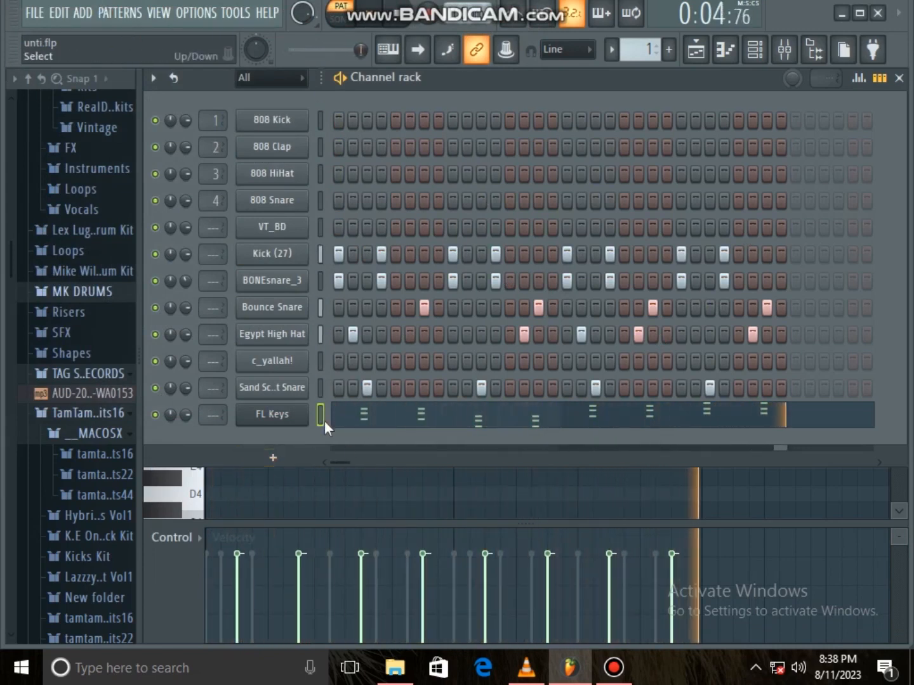
- Add a Sylenth1 channel to the rack and move its plugin window up so its controls are in view
click(278, 461)
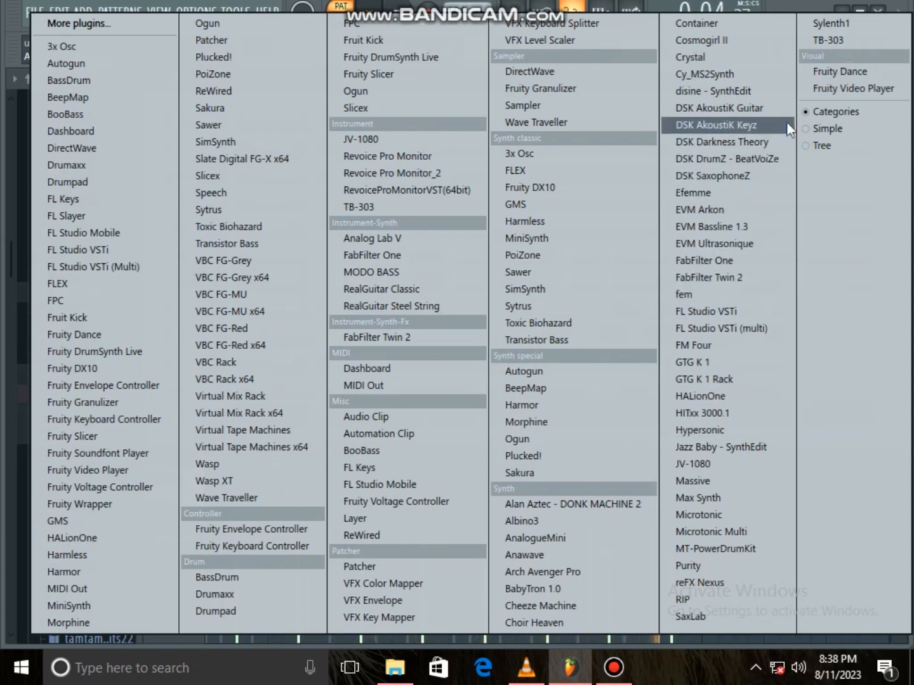
click(832, 24)
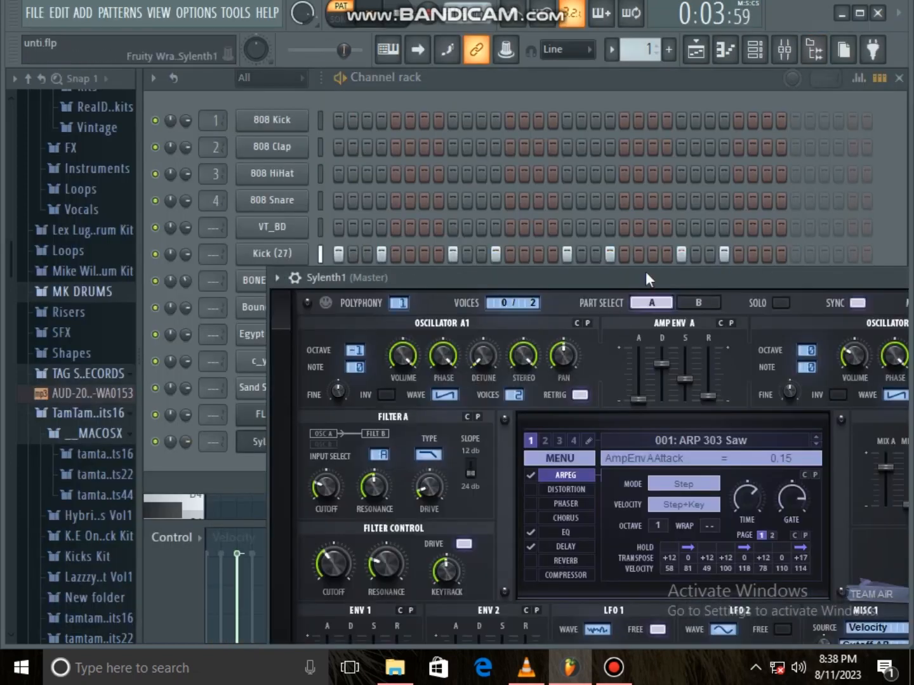
drag(646, 272, 554, 87)
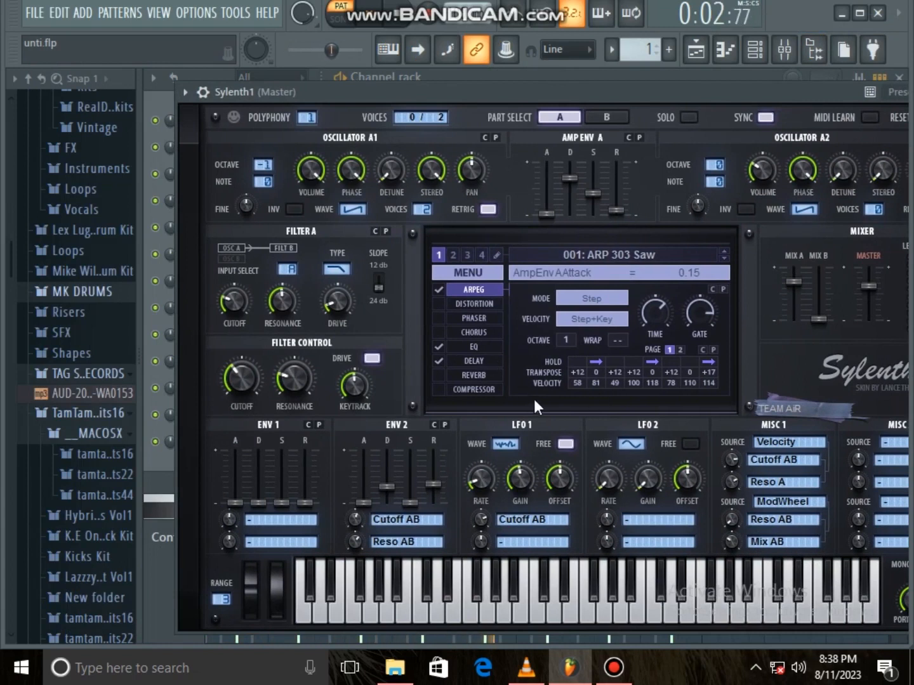
- Choose the preset 001: ARP 303 Saw in Sylenth1 and shift the plugin window to expose its far side
click(640, 256)
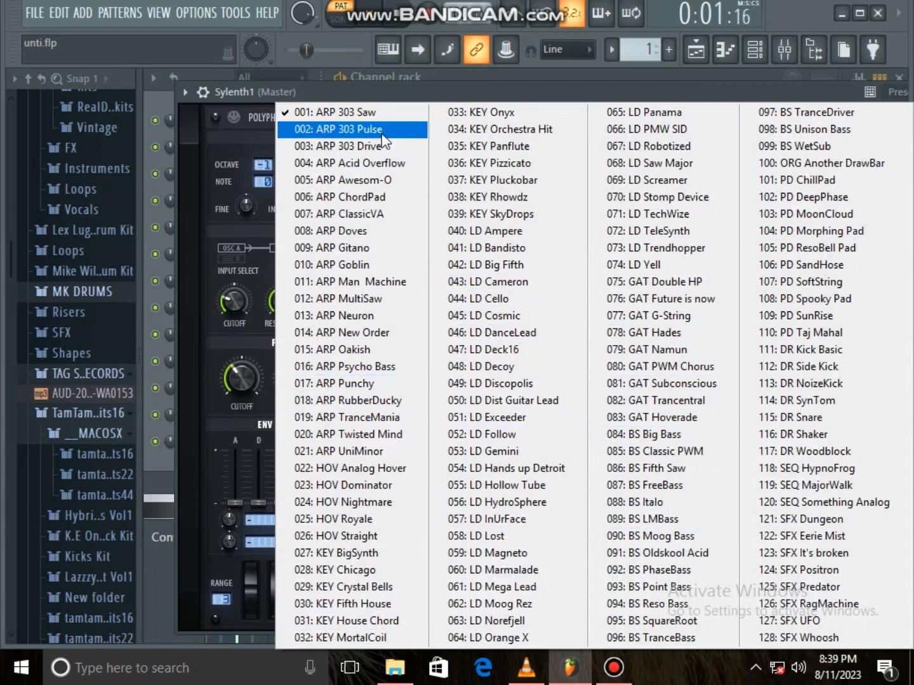
click(354, 118)
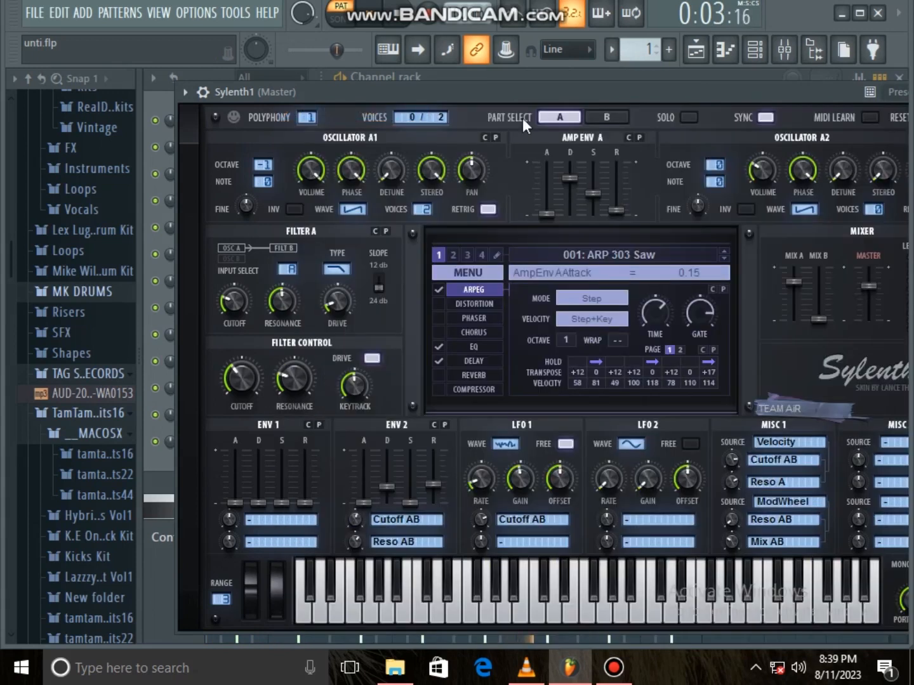
drag(725, 96, 460, 131)
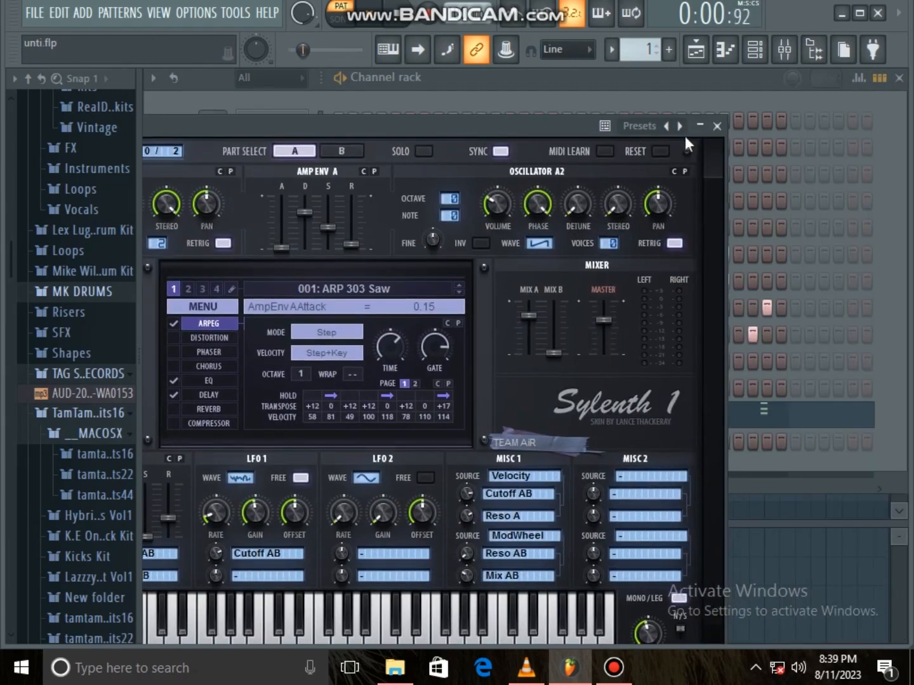
- Close the Sylenth1 window, open its channel's piano roll and draw a long B4 note from the start of bar 1
click(716, 126)
right_click(299, 437)
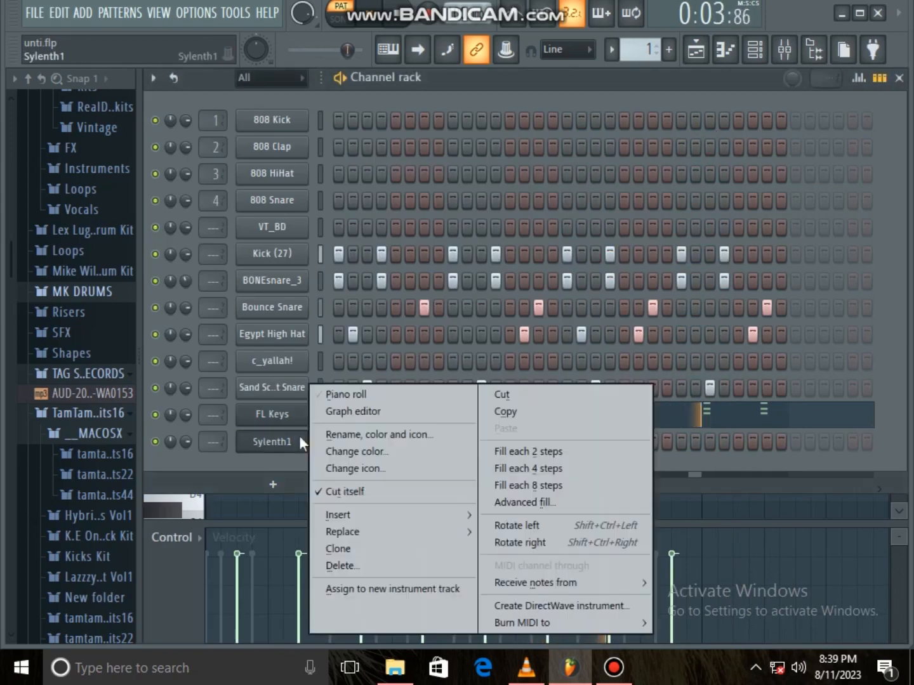
click(396, 395)
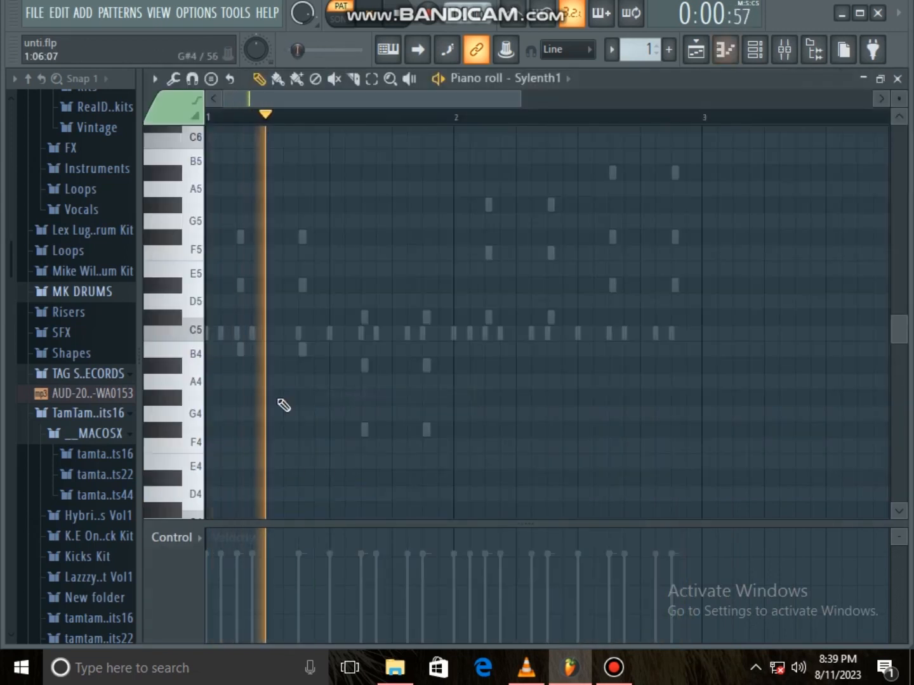
click(209, 332)
drag(212, 331, 330, 330)
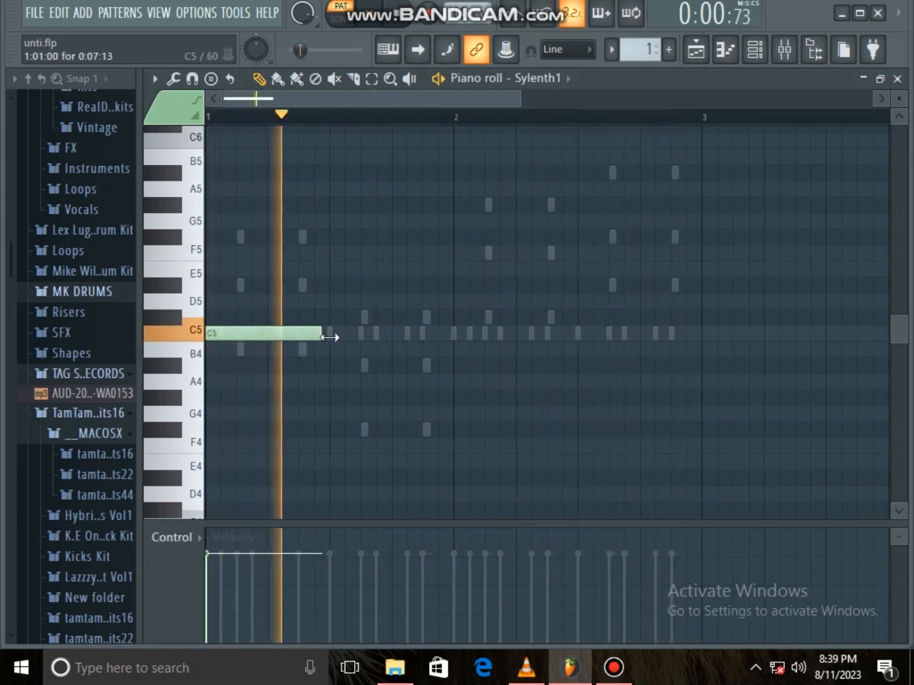
drag(248, 339, 244, 352)
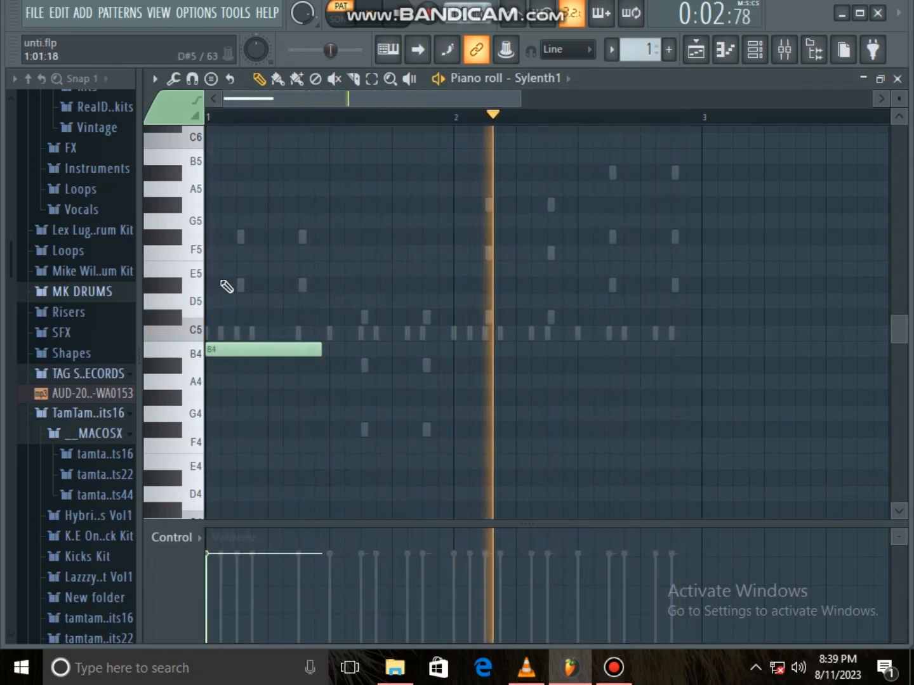
- Extend the B4 note to eight steps and add D#5 and F#5 notes of the same length at the start of bar 1
drag(520, 99, 31, 120)
drag(250, 99, 383, 122)
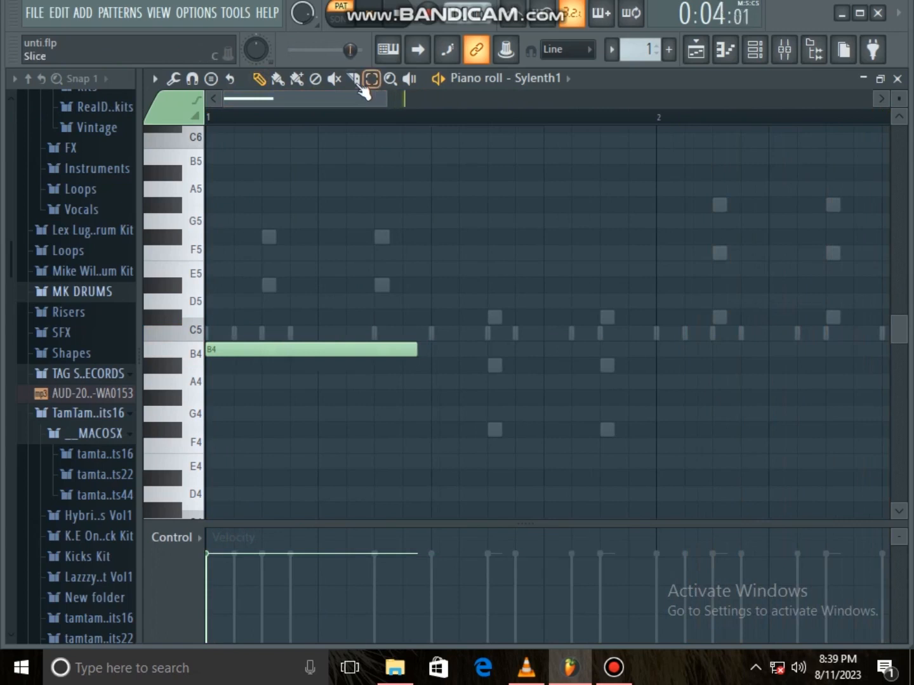
drag(387, 105, 6, 115)
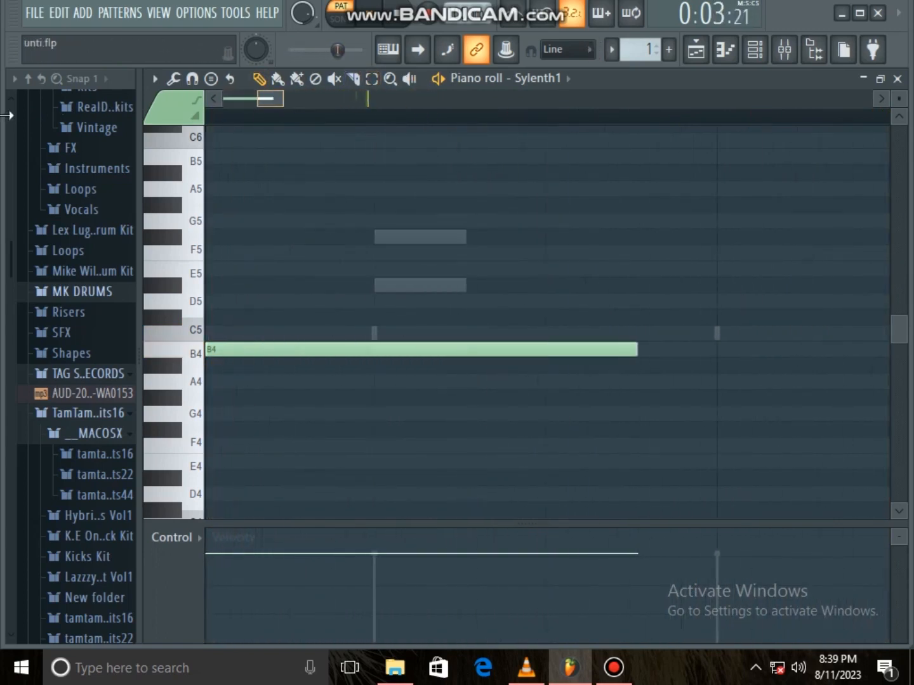
drag(724, 349, 718, 350)
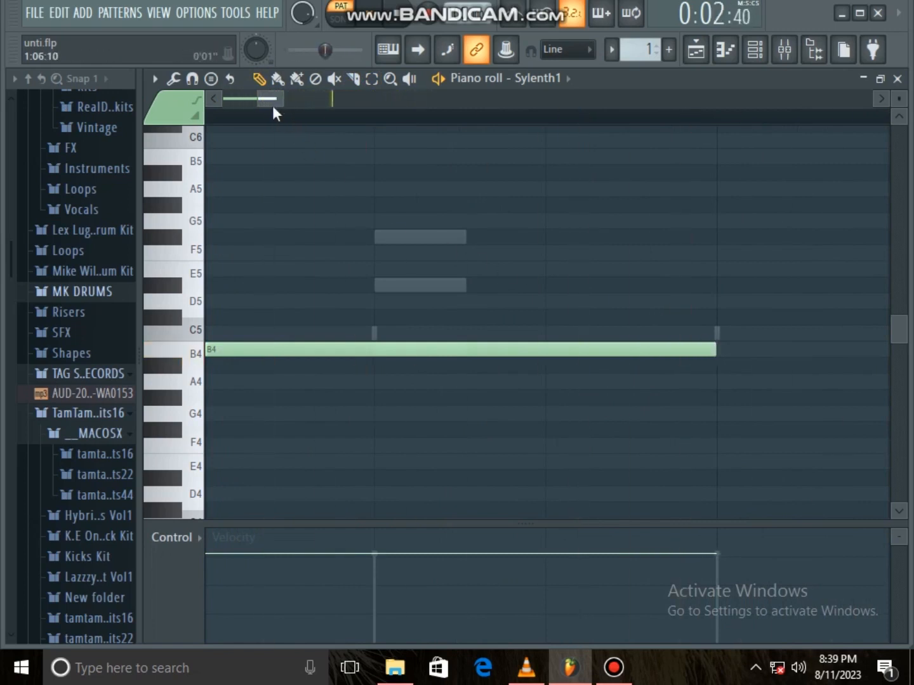
drag(274, 110, 245, 112)
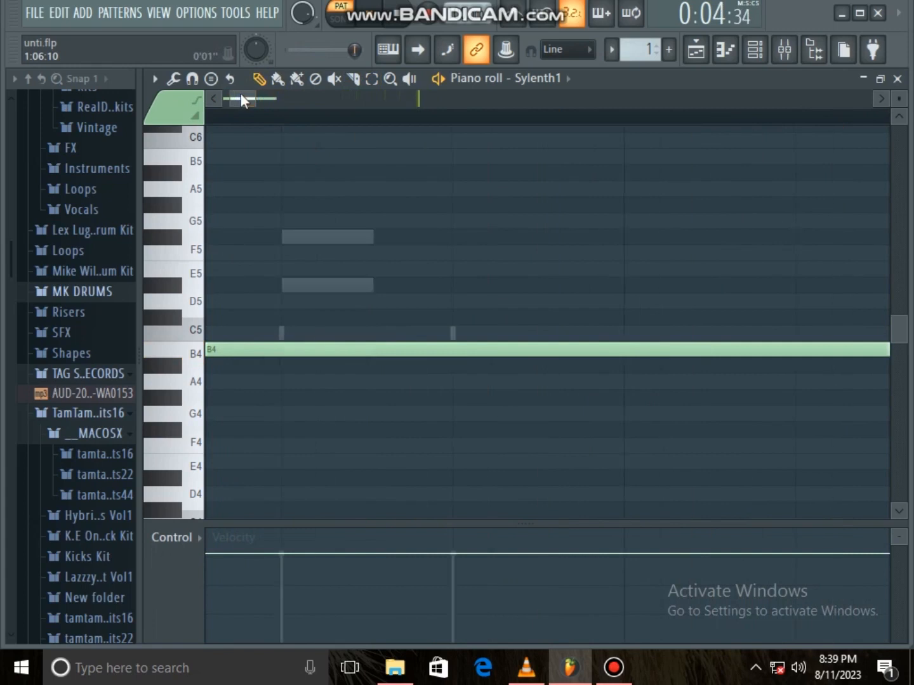
drag(251, 98, 526, 101)
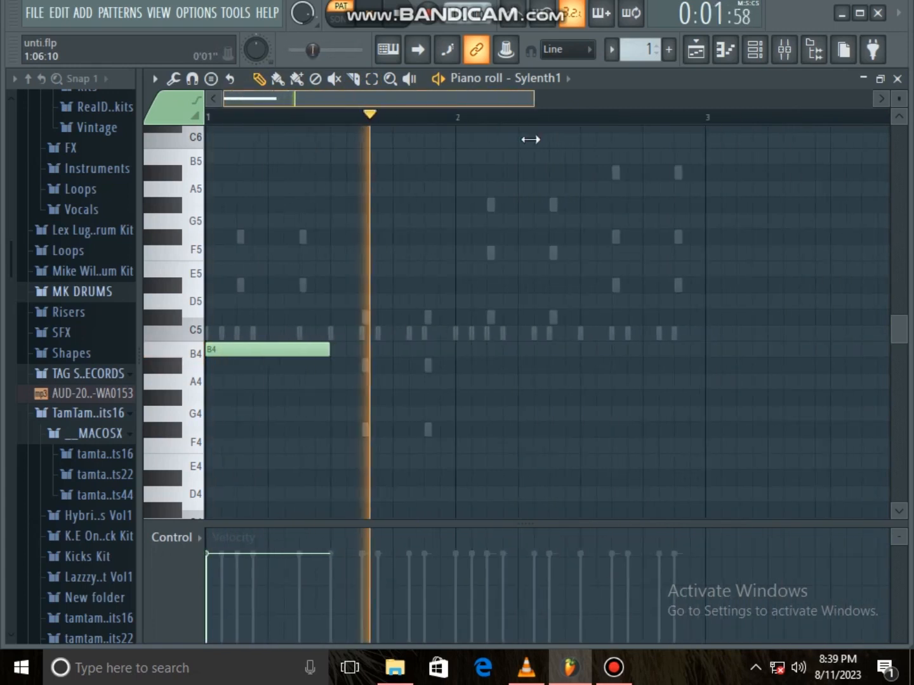
click(213, 284)
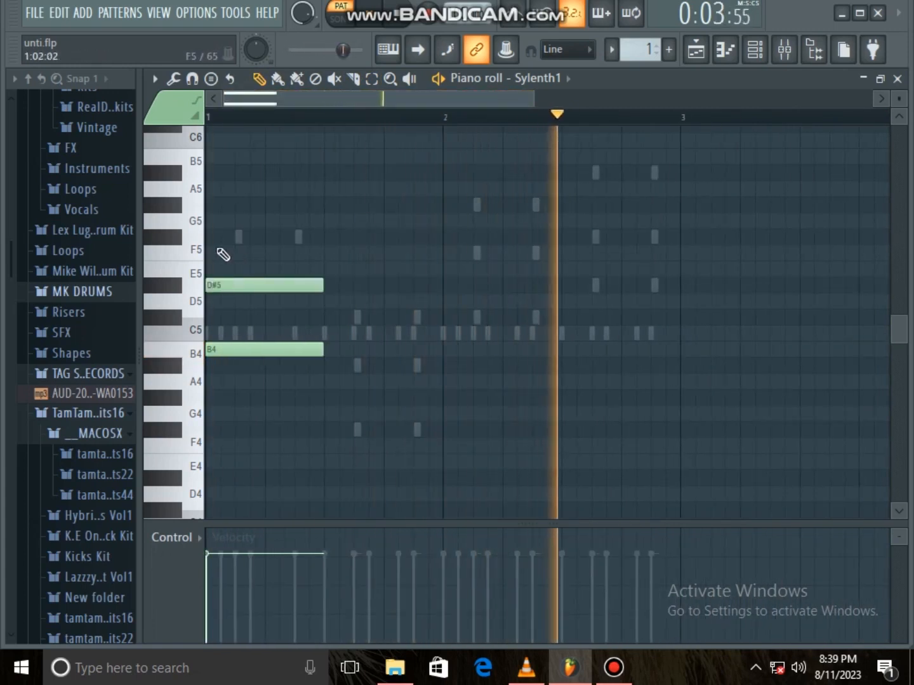
click(220, 237)
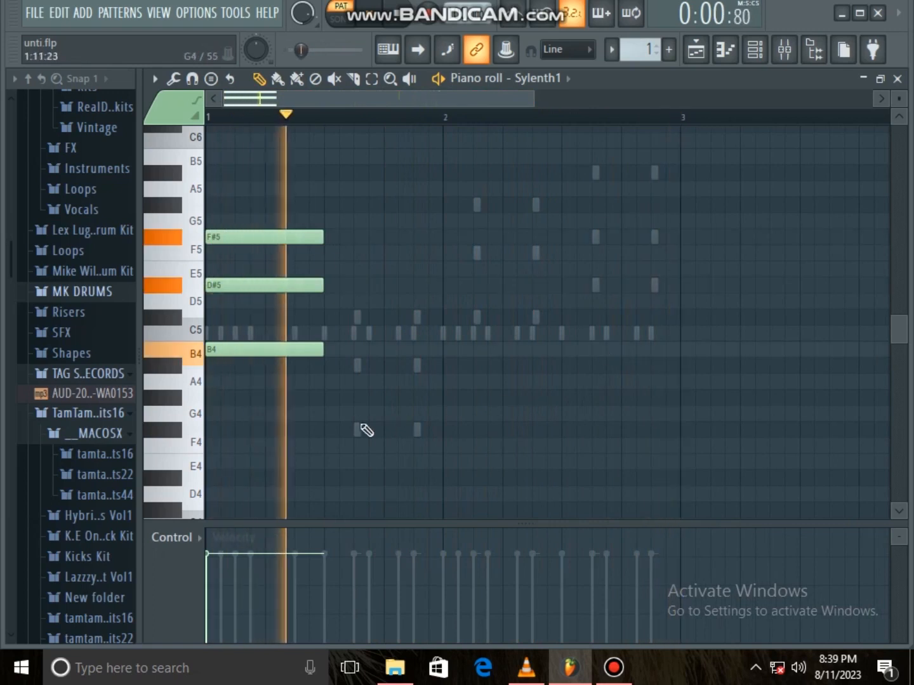
- Add eight-step chords F#4, A#4, C#5 on step 9 of bar 1 and C#5, F5, G#5 at the start of bar 2
click(327, 430)
click(330, 365)
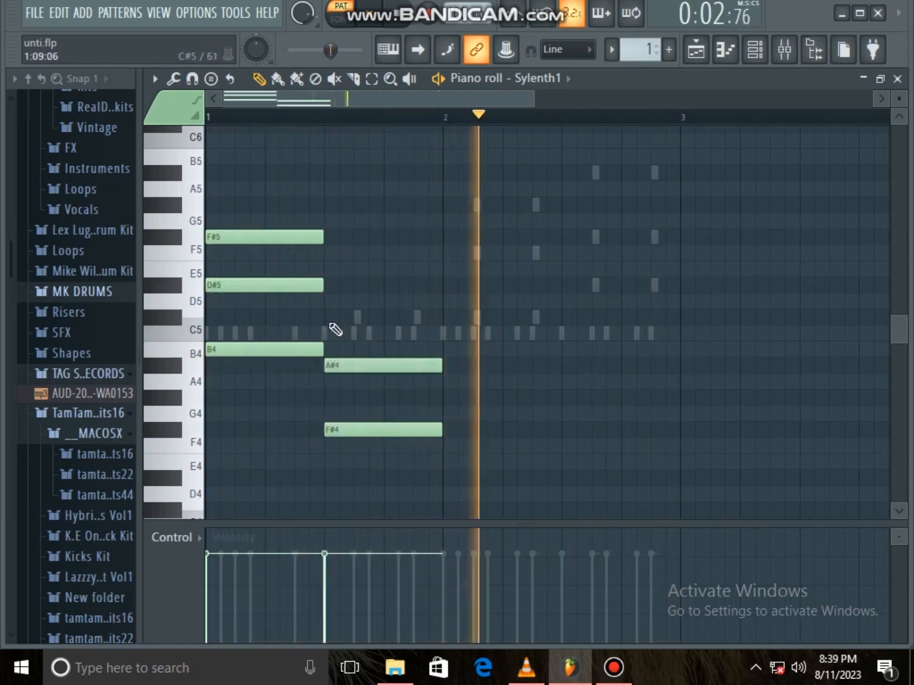
click(331, 317)
click(446, 204)
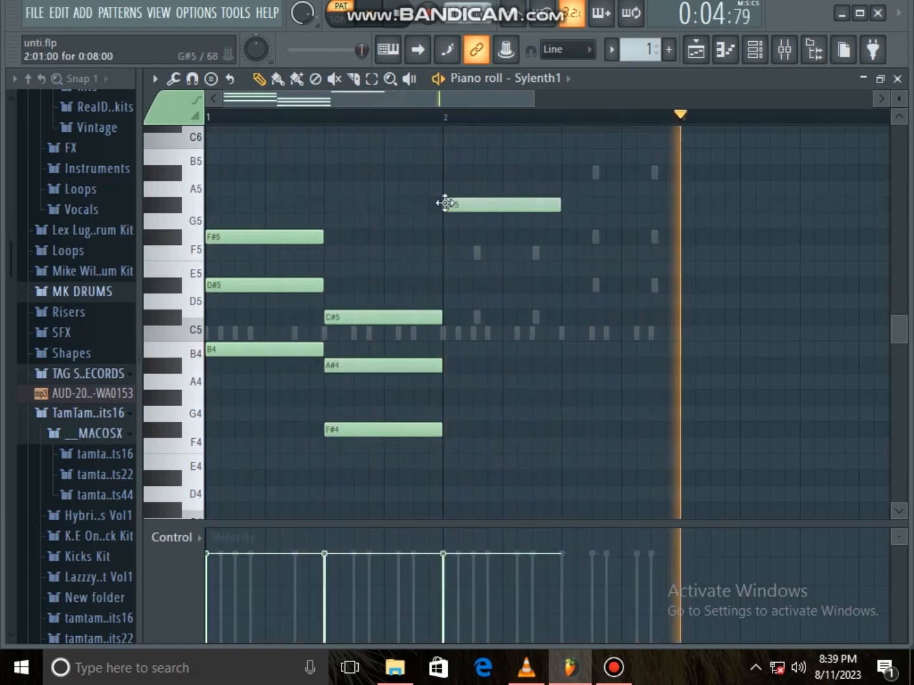
click(446, 253)
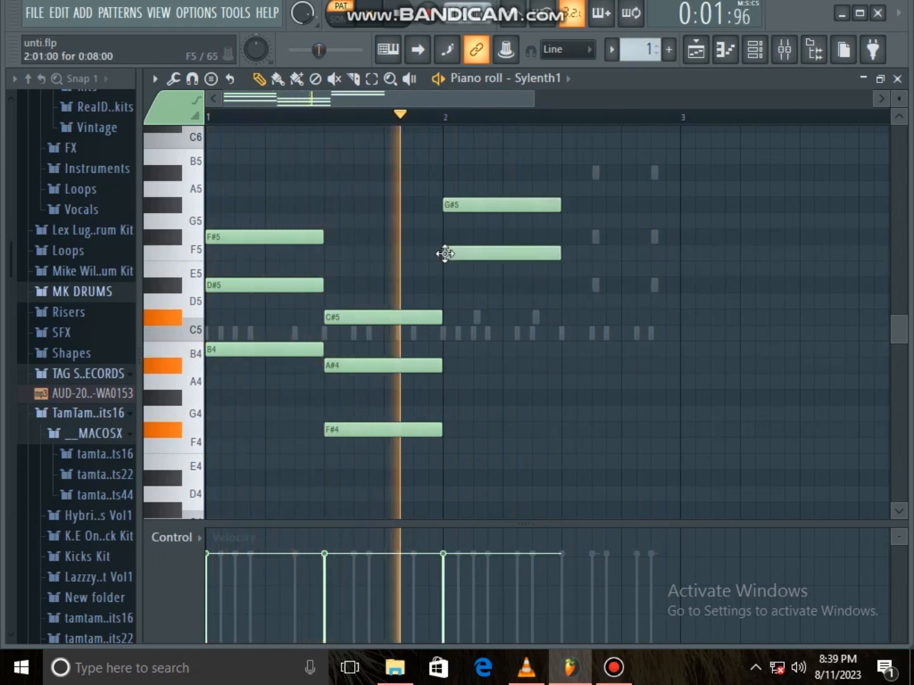
click(447, 318)
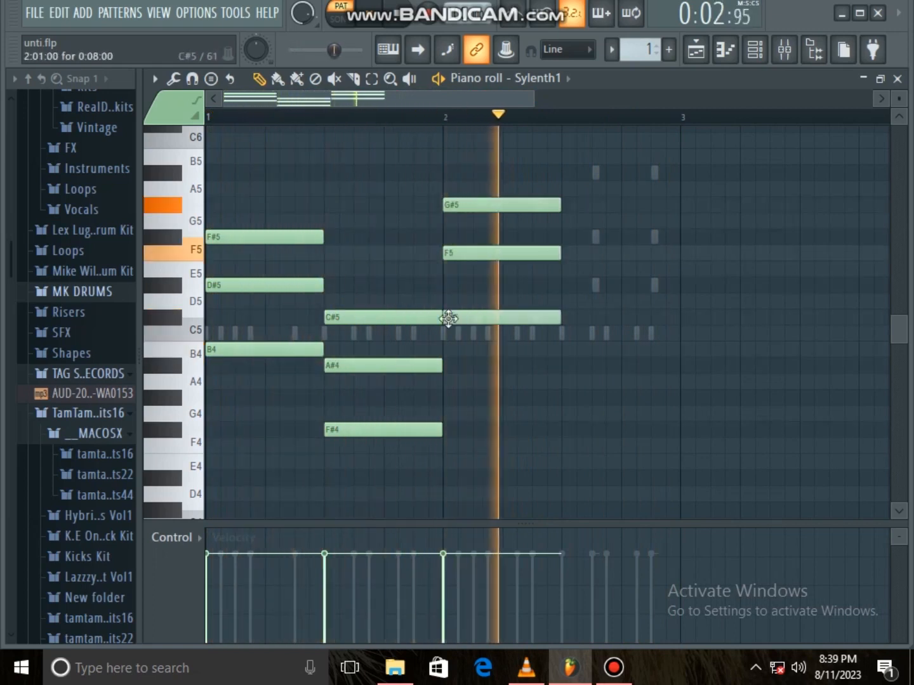
- Add an eight-step D#5, F#5 and A#5 chord on step 9 of bar 2
click(567, 173)
click(563, 236)
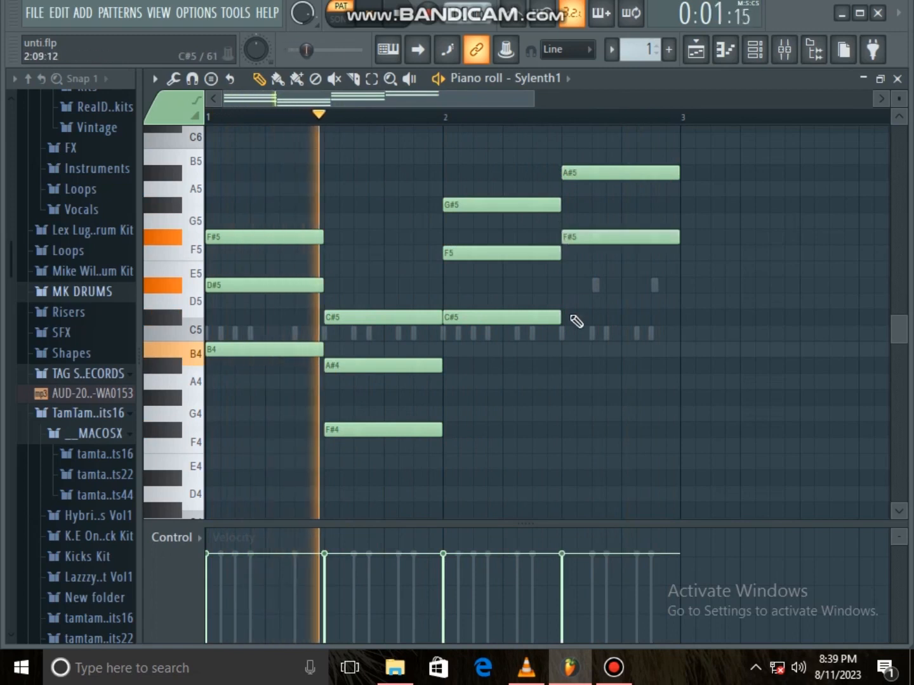
click(572, 285)
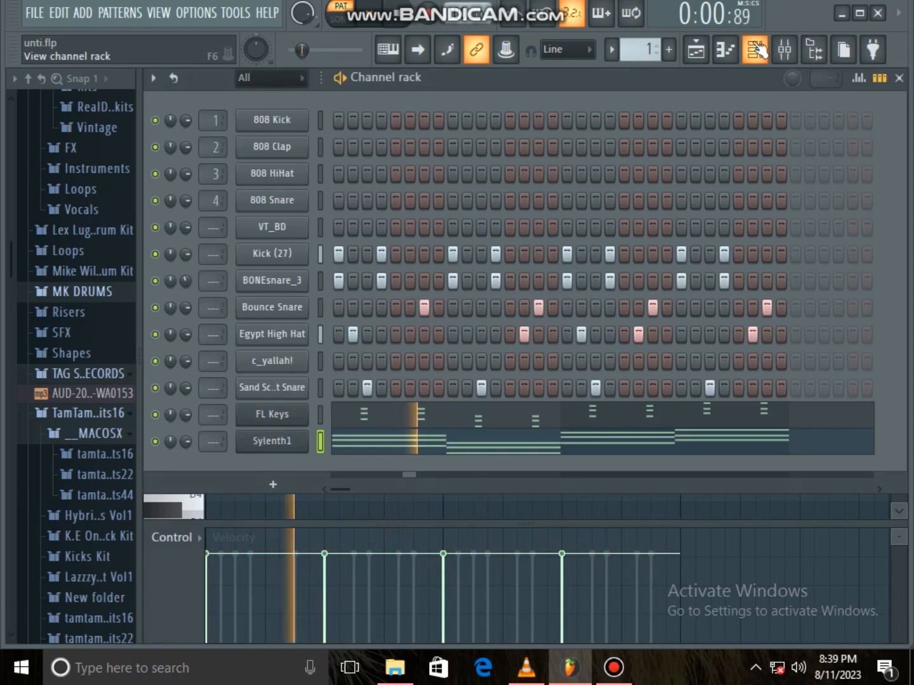
- Bring up the channel rack and lower the Sylenth1 channel's volume to about 44%
click(756, 50)
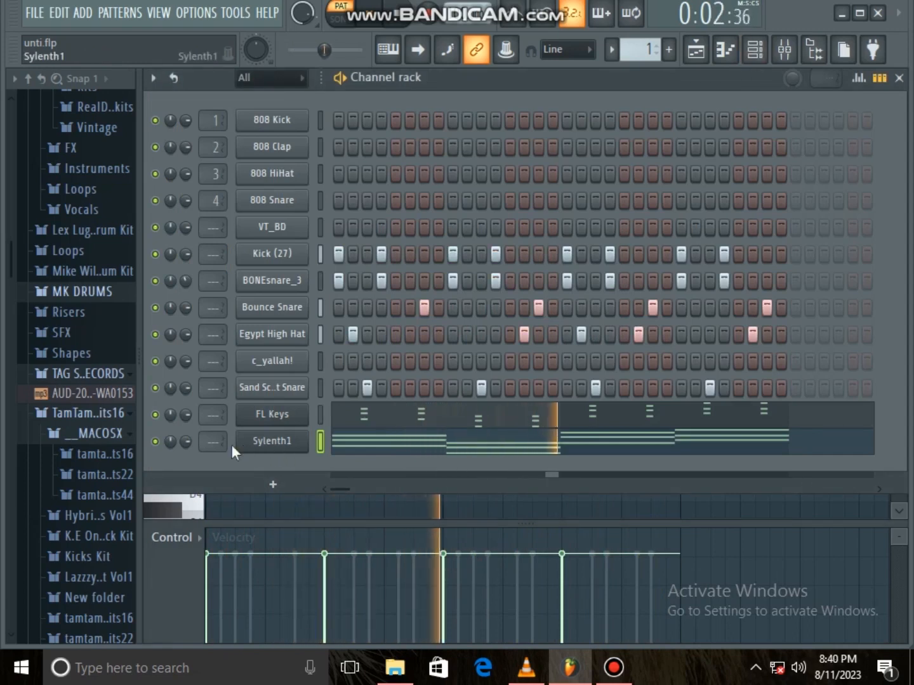
drag(185, 439, 185, 466)
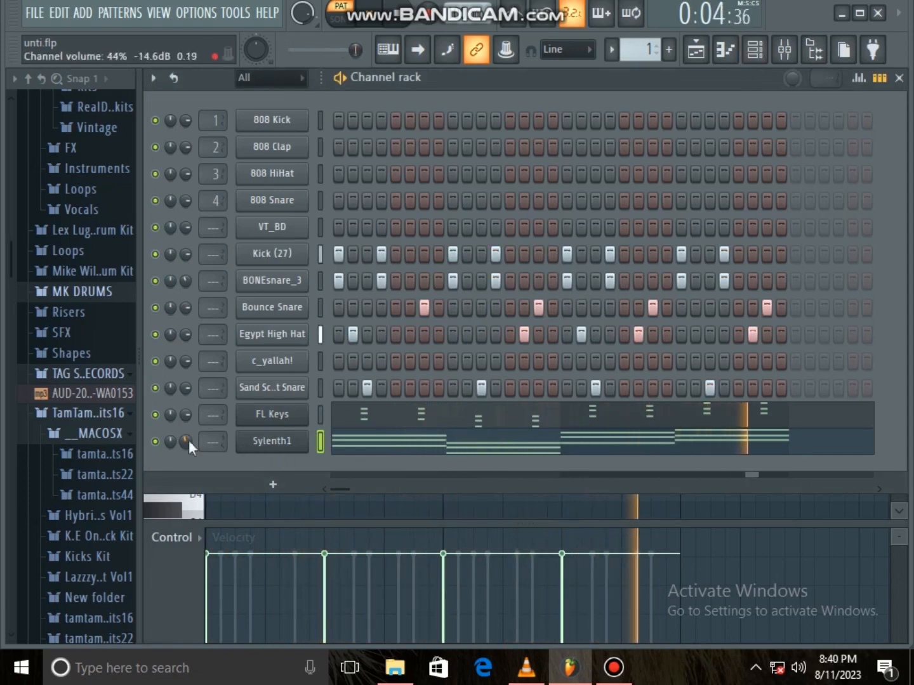
right_click(274, 439)
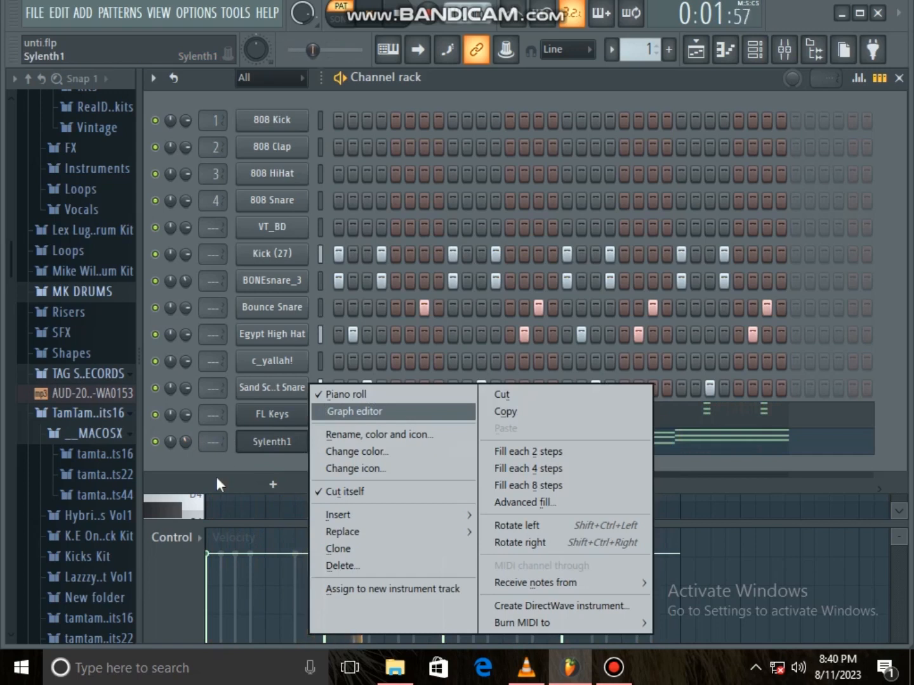
click(245, 442)
- Reopen the Sylenth1 window, go through its presets up to 015: ARP Oakish, and close the window
click(266, 442)
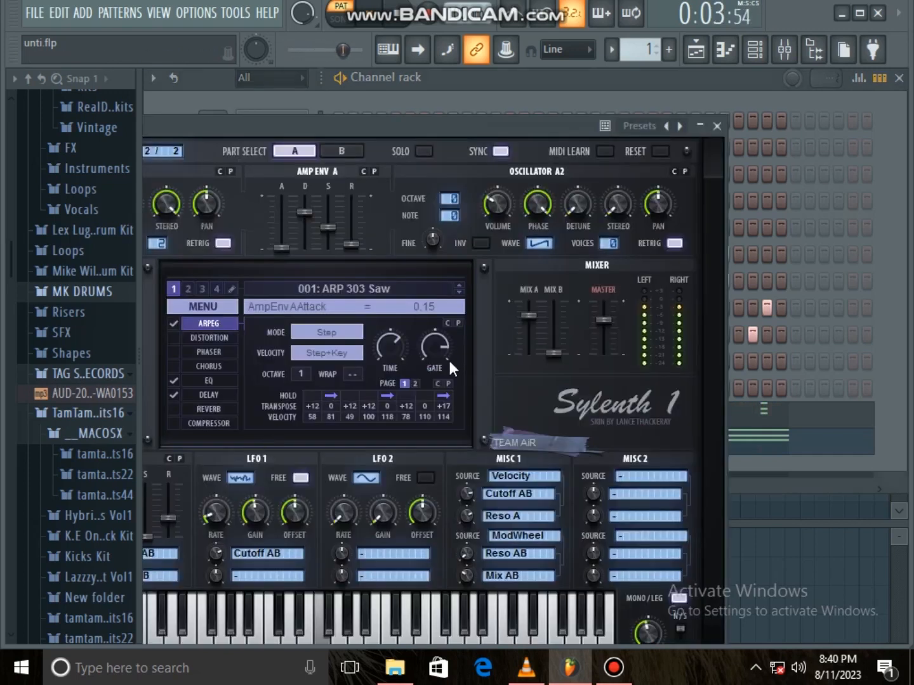
drag(471, 117, 651, 118)
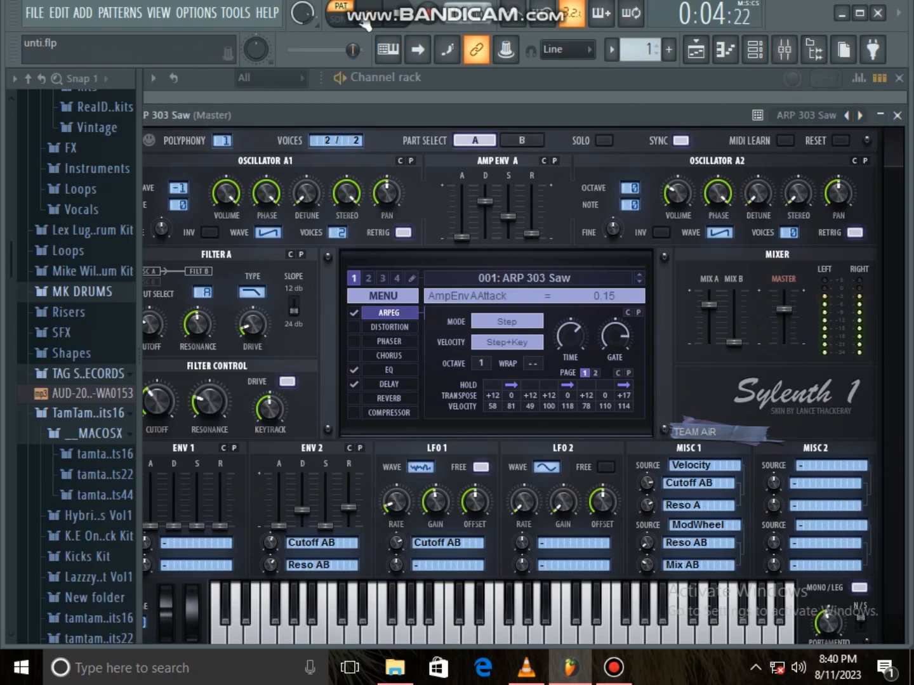
click(860, 115)
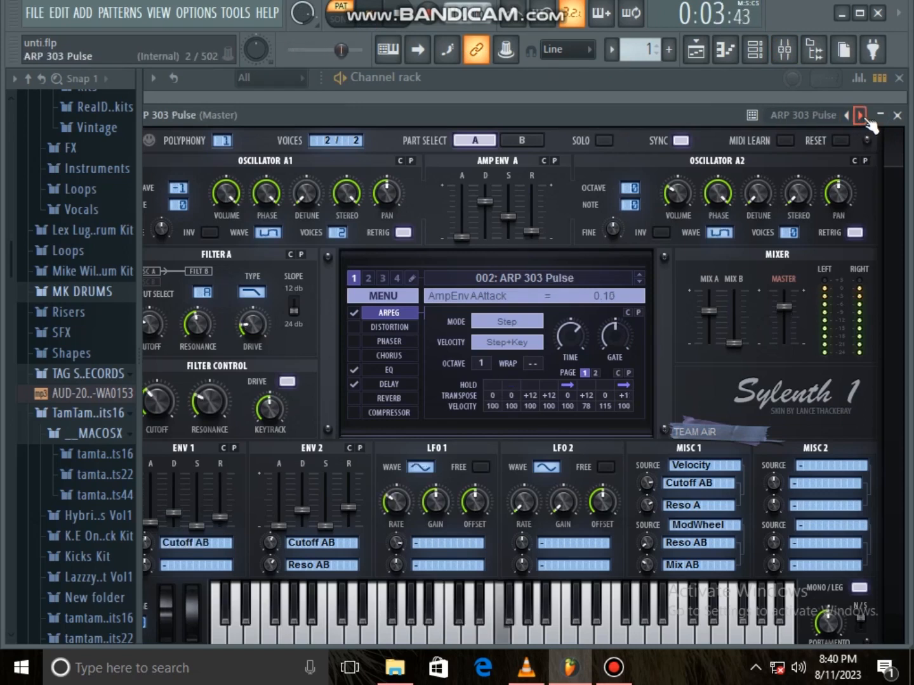
click(861, 115)
click(861, 115)
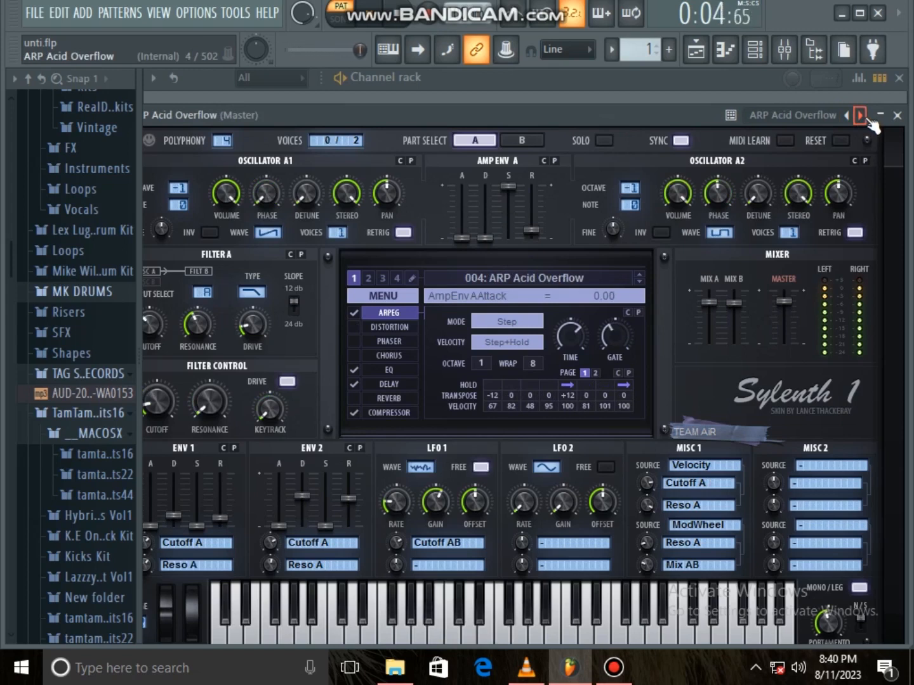
click(860, 115)
click(860, 115)
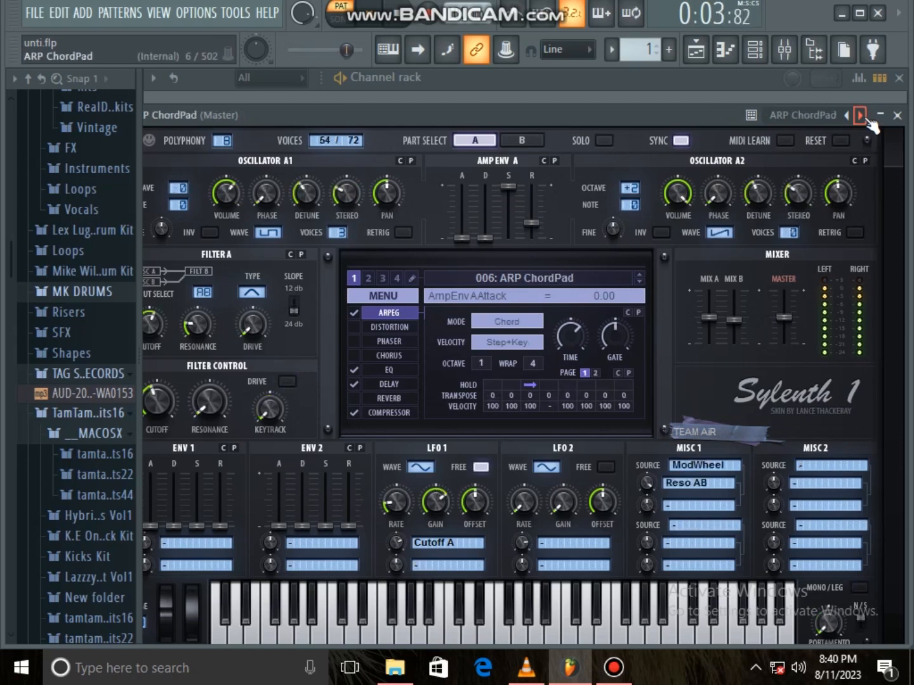
click(860, 116)
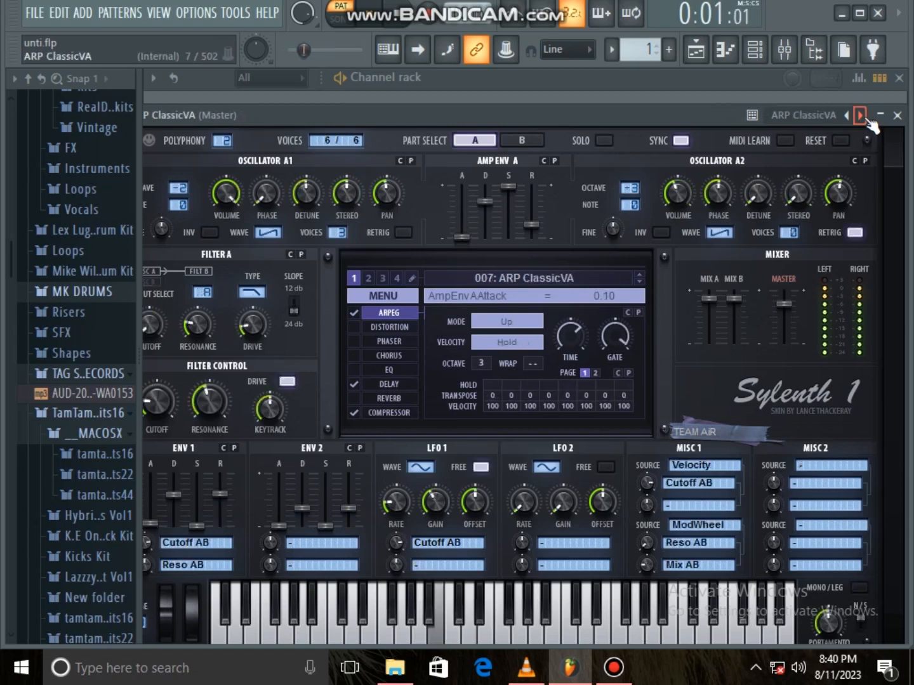
click(861, 115)
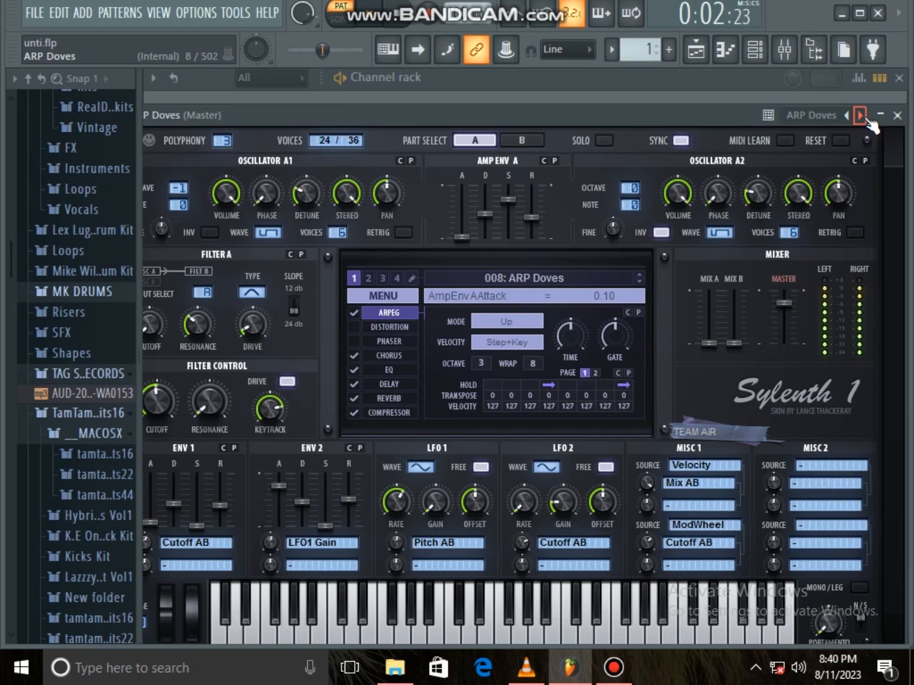
click(860, 116)
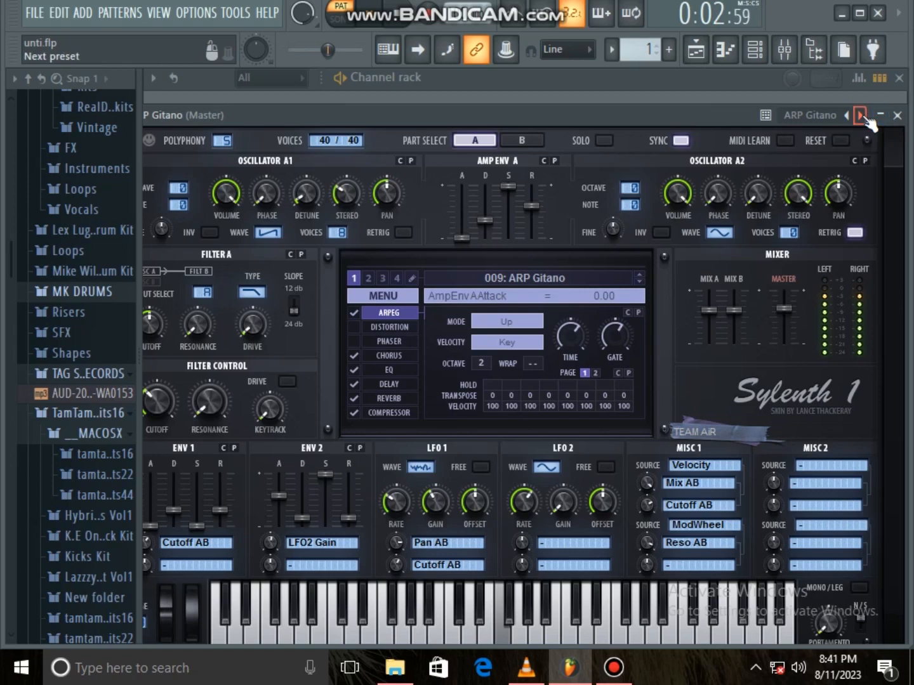
click(861, 115)
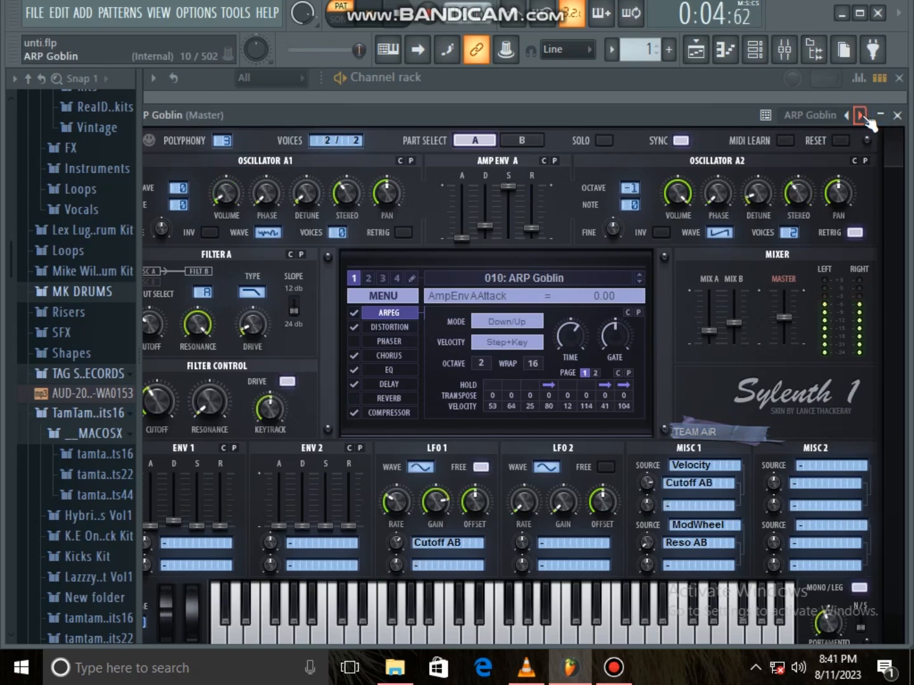
click(860, 116)
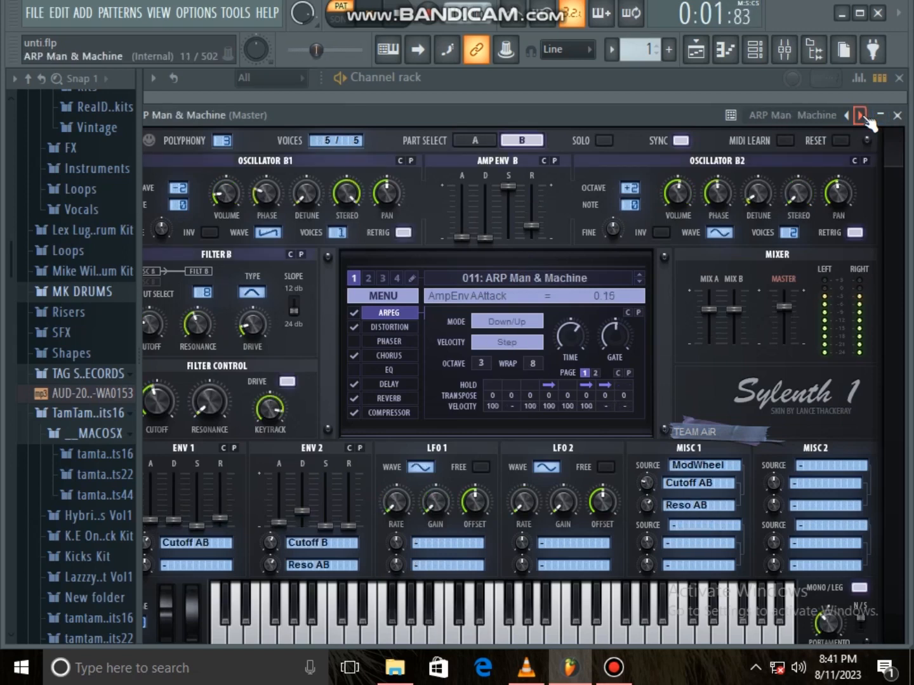
click(861, 116)
click(861, 115)
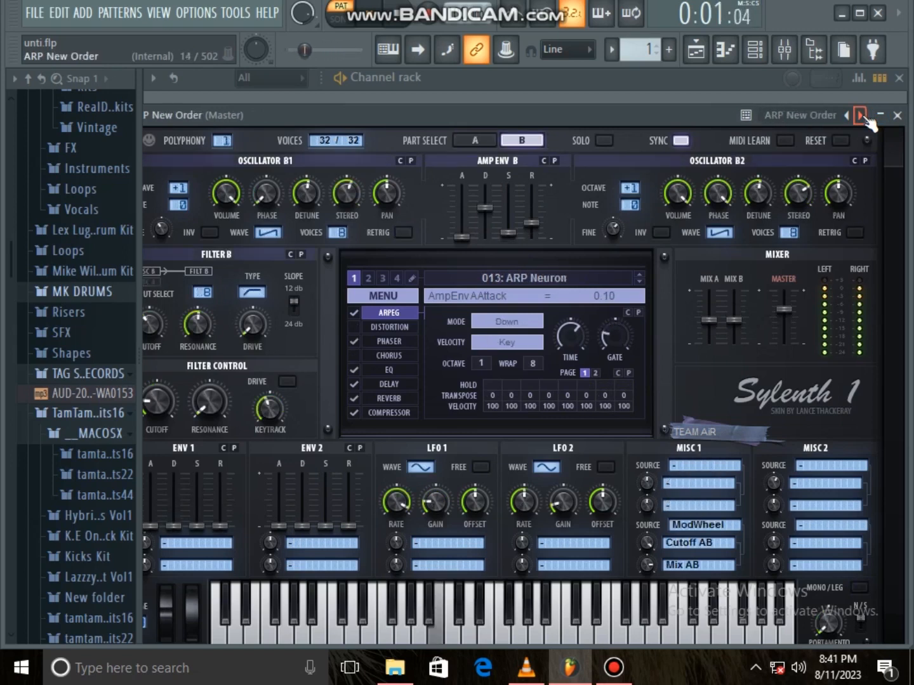
click(861, 115)
click(861, 115)
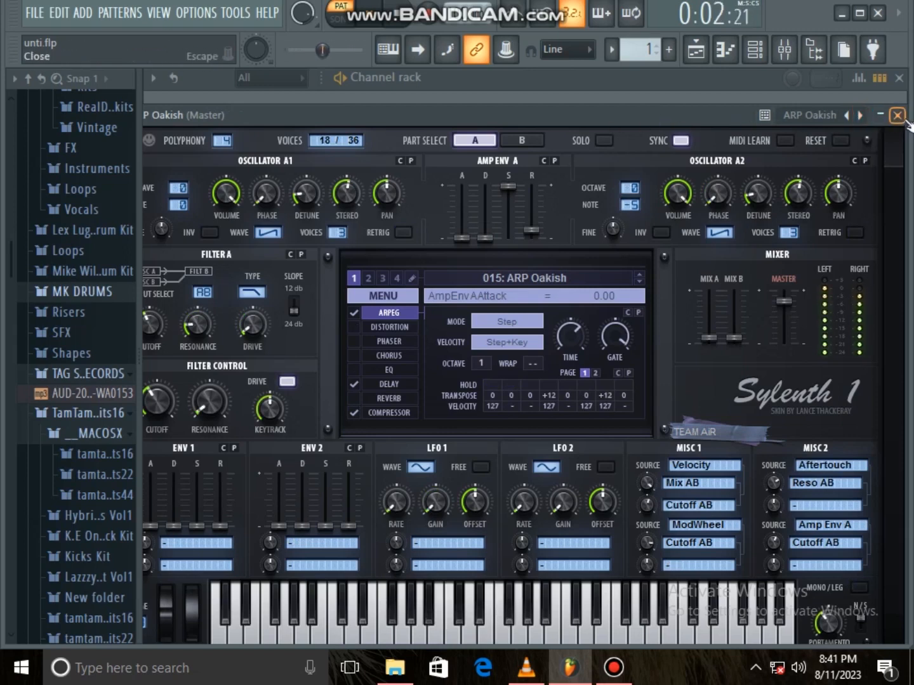
click(897, 116)
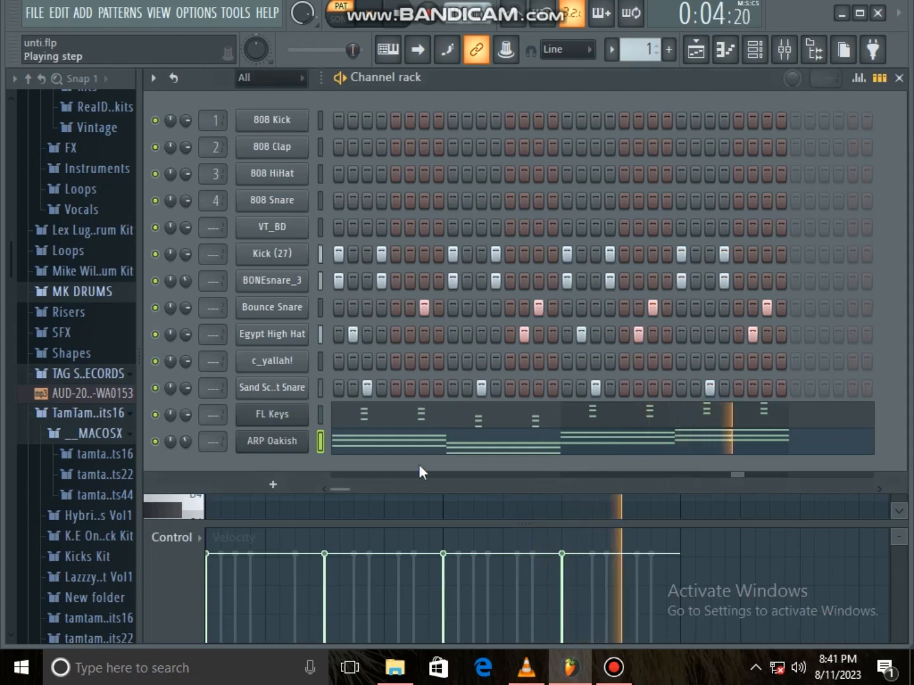
- Lower the ARP Oakish channel's volume and add a reFX Nexus channel with its plugin window moved into view
drag(185, 441, 185, 478)
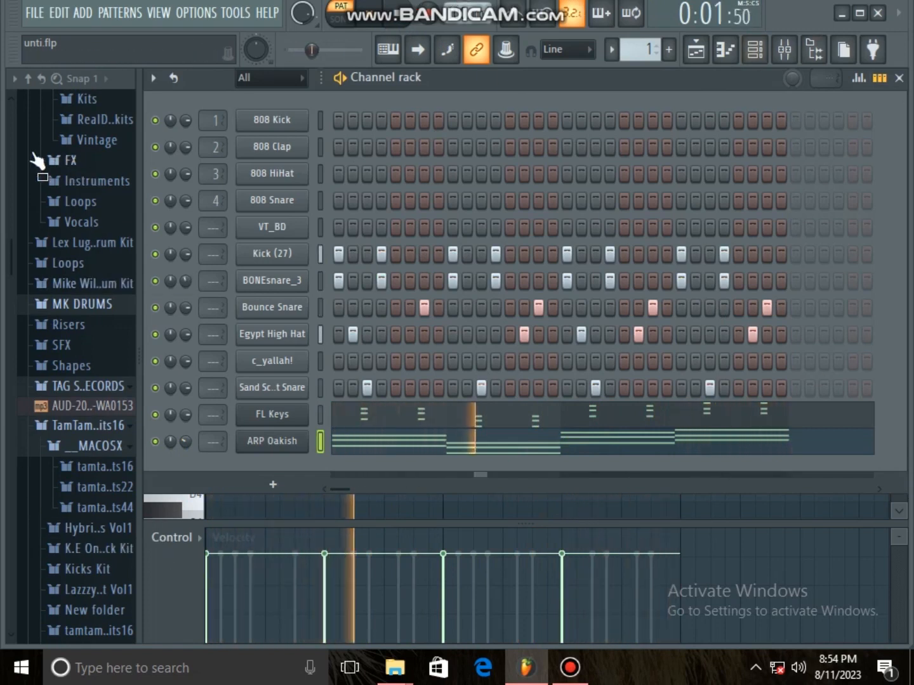
click(272, 484)
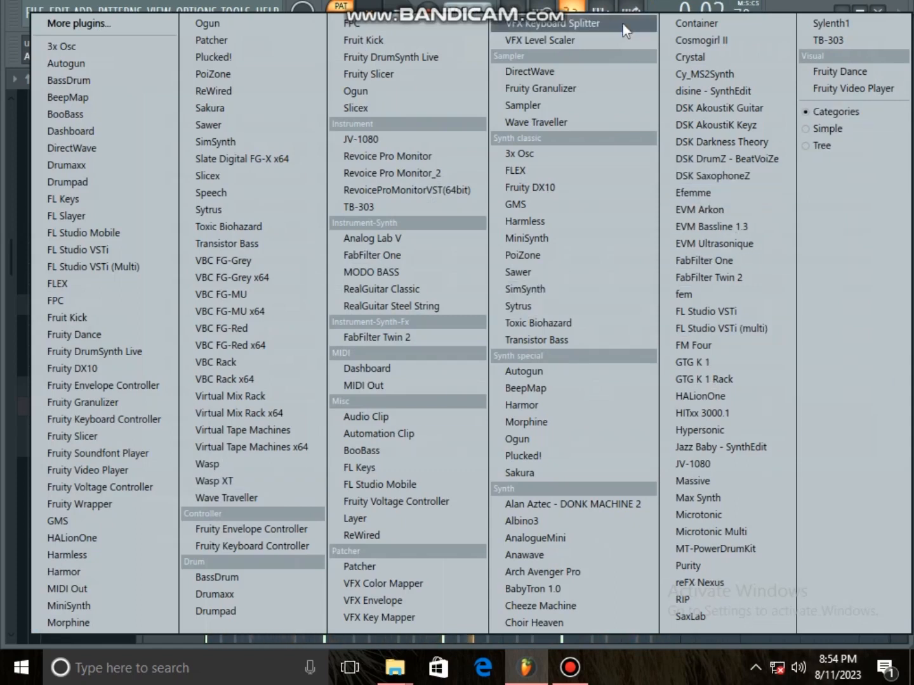
click(720, 580)
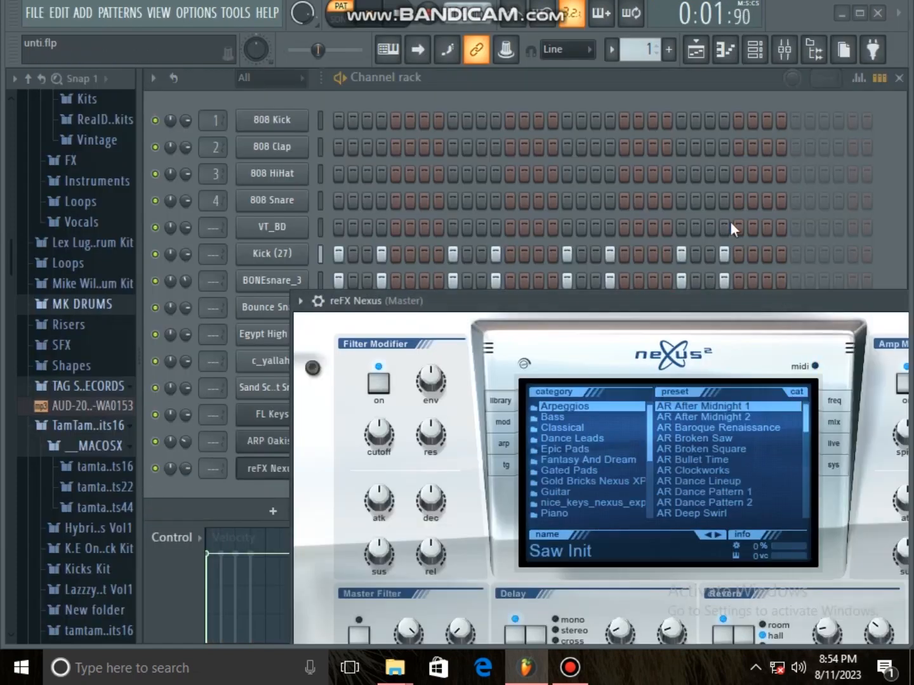
drag(750, 311, 636, 106)
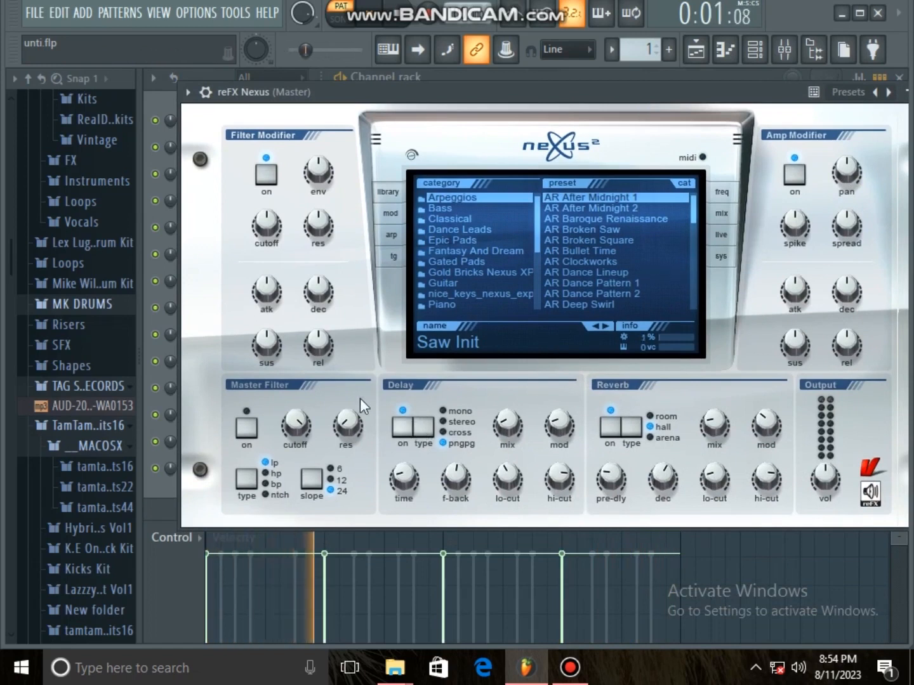
- Load the preset PD Ambient Pad 2 from Nexus's Single Layer Pads category and close the plugin window
drag(539, 214, 544, 258)
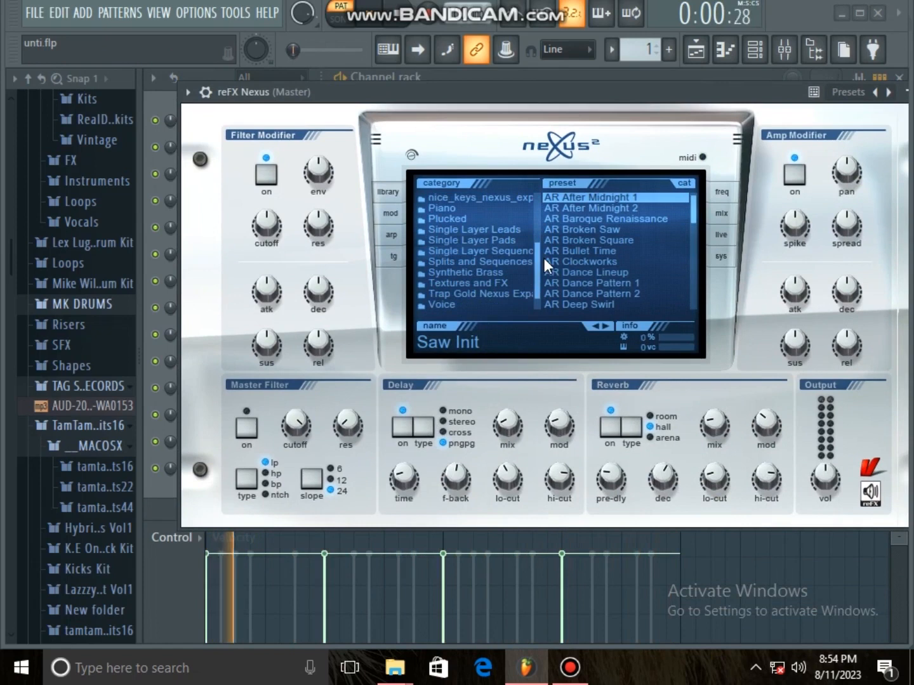
drag(542, 257, 544, 242)
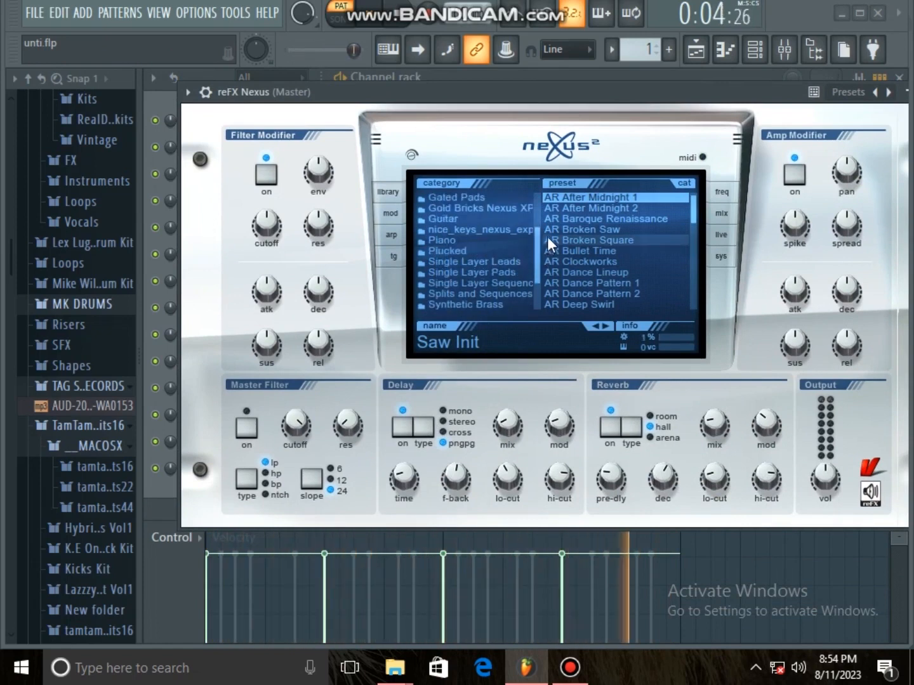
mouse_move(537, 257)
mouse_down()
mouse_move(535, 241)
mouse_move(537, 267)
mouse_up()
click(500, 241)
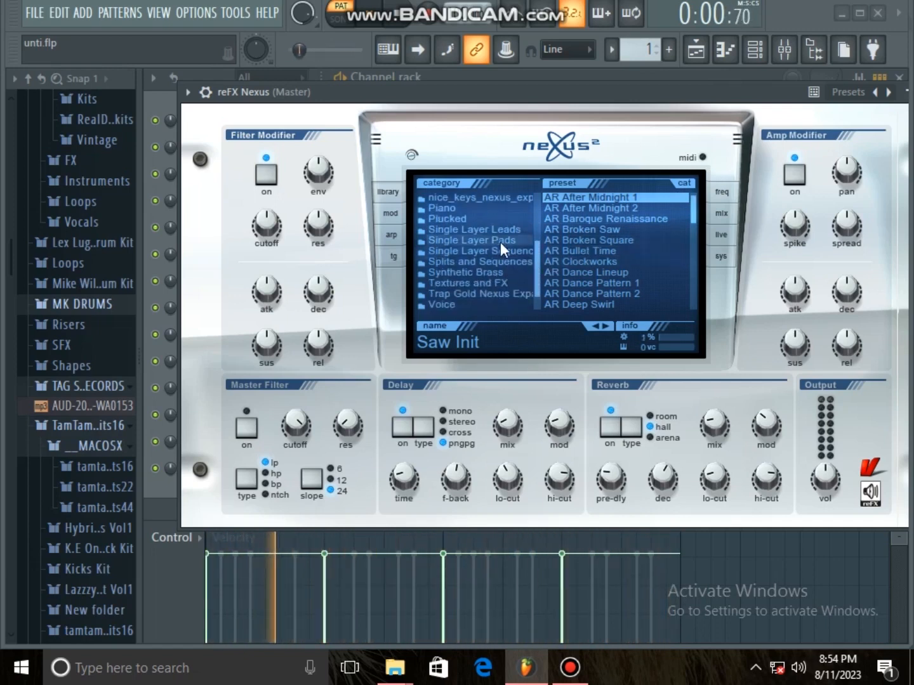
click(615, 217)
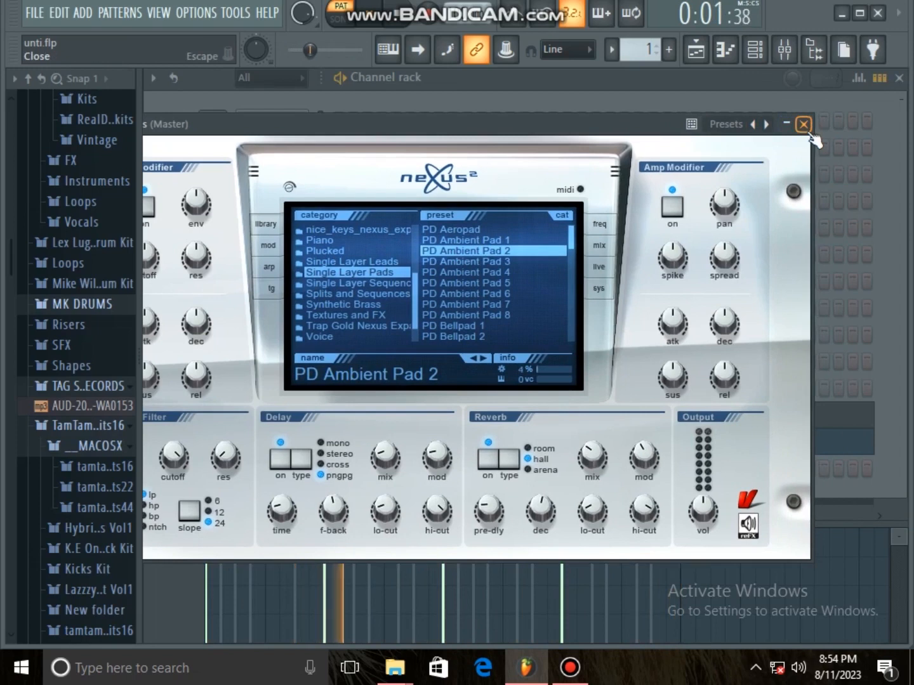
click(804, 125)
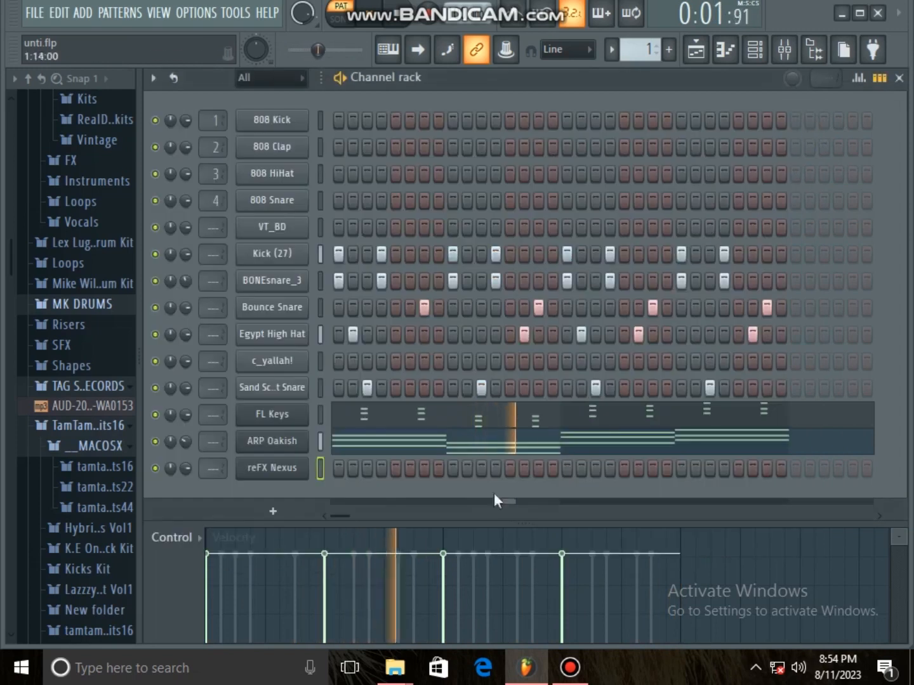
- Copy the ARP Oakish channel's chord notes into the reFX Nexus channel
right_click(280, 441)
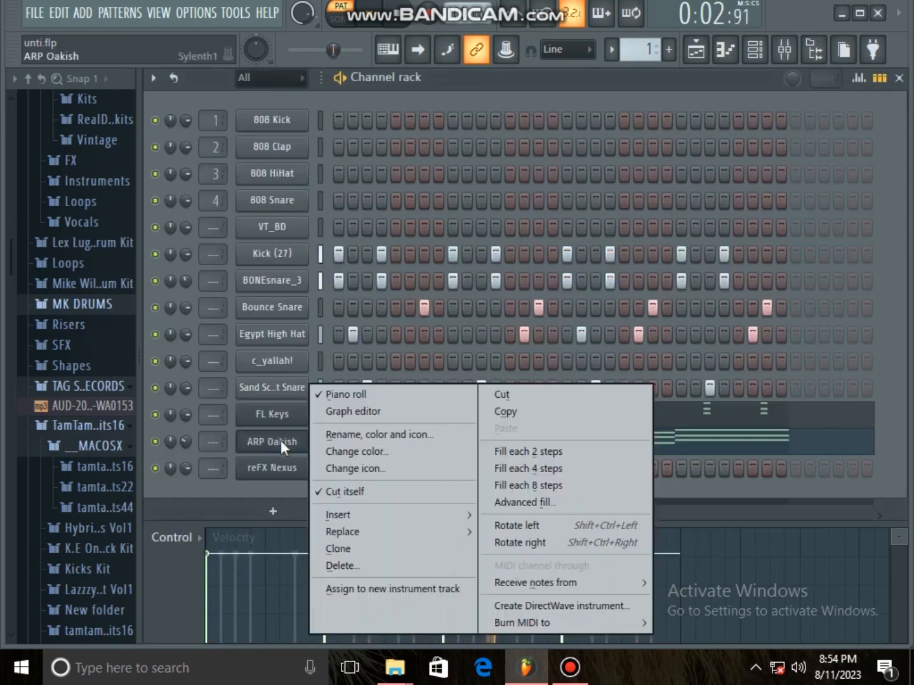
click(513, 414)
right_click(294, 473)
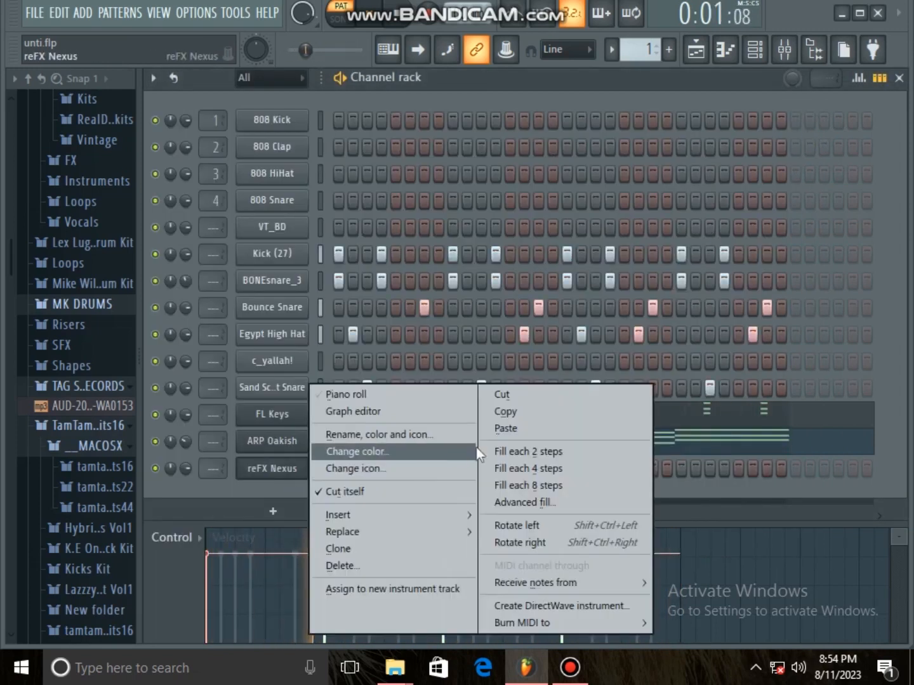
click(502, 432)
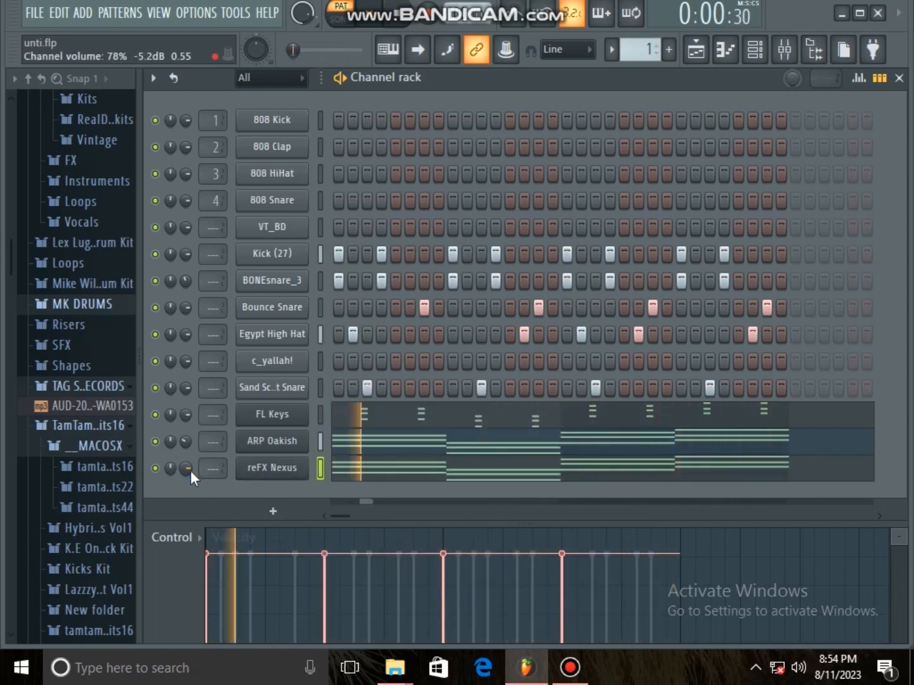
- Reopen the reFX Nexus window, adjust the pad's master filter resonance and amp release, and close the window
click(266, 466)
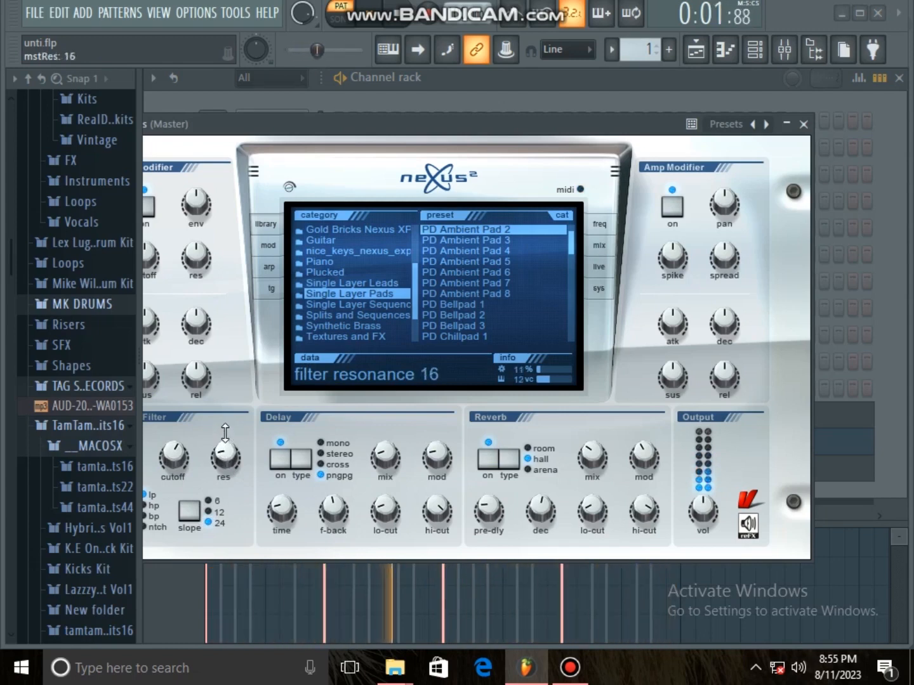
drag(716, 378, 713, 398)
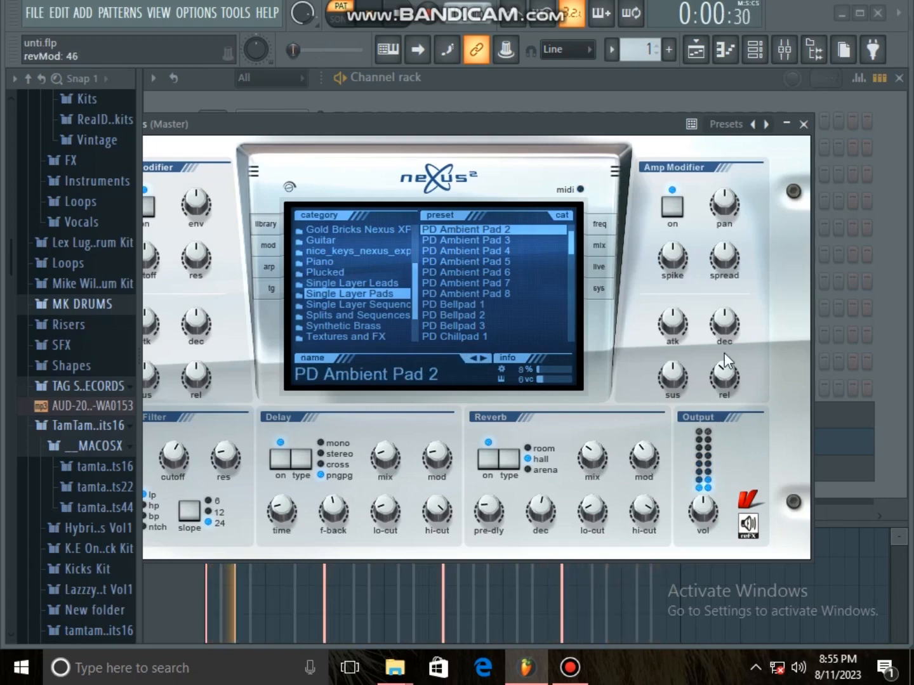
click(804, 124)
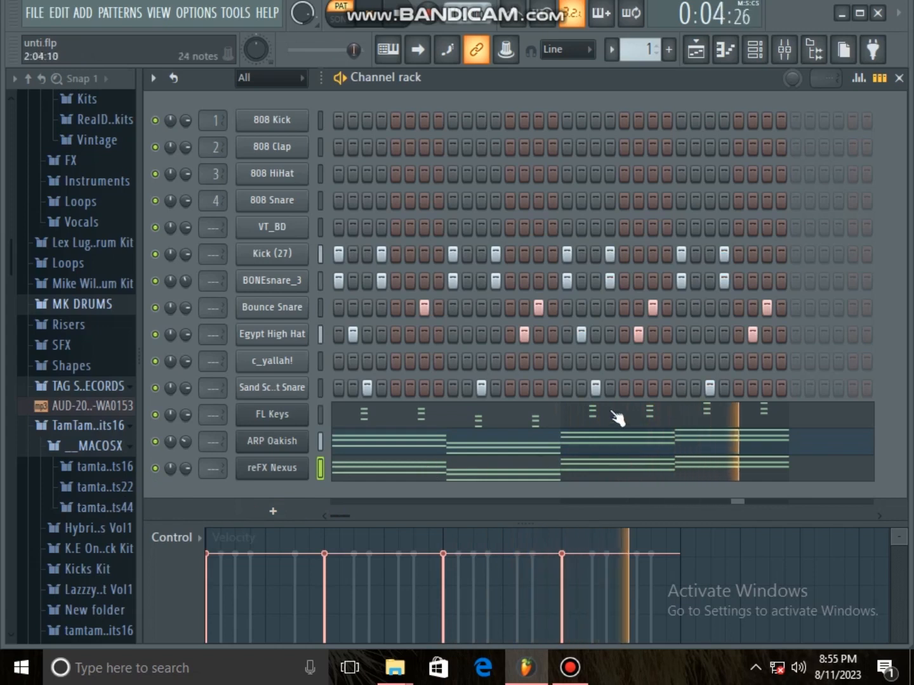
- Lower the reFX Nexus channel's volume and save the project
drag(193, 467, 193, 490)
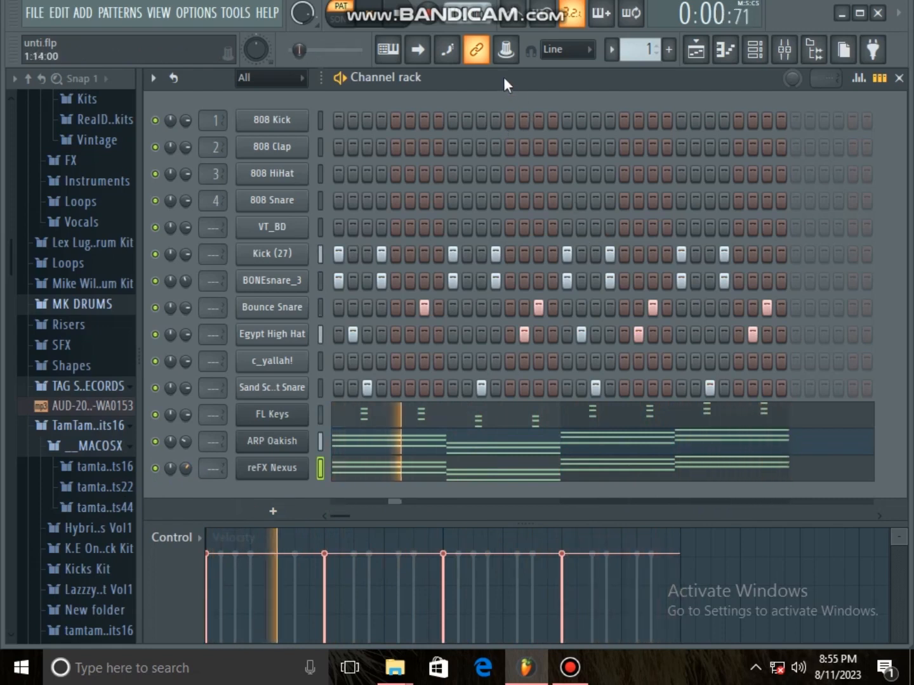
click(34, 12)
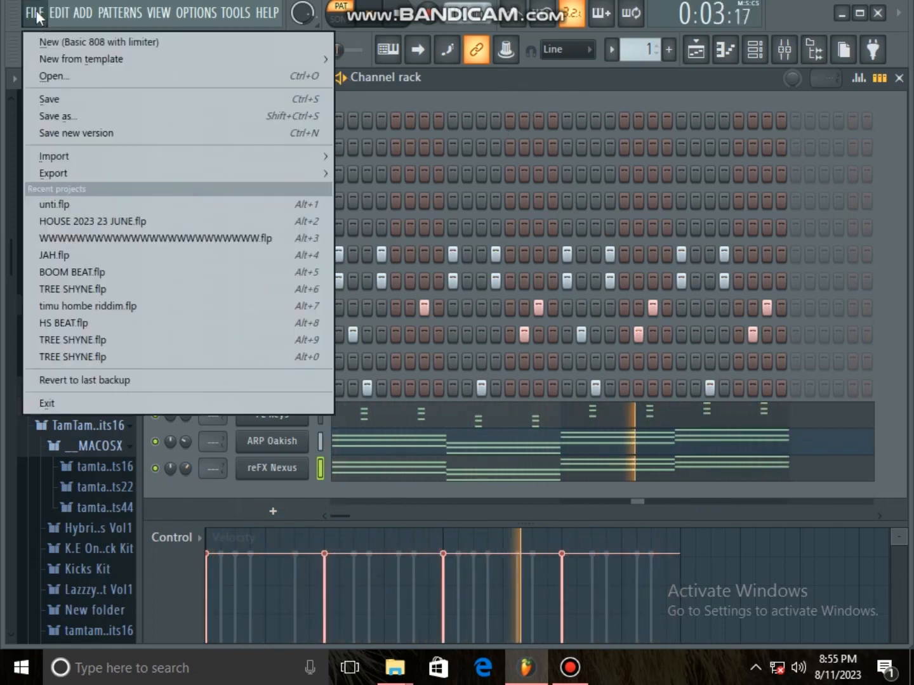
click(49, 105)
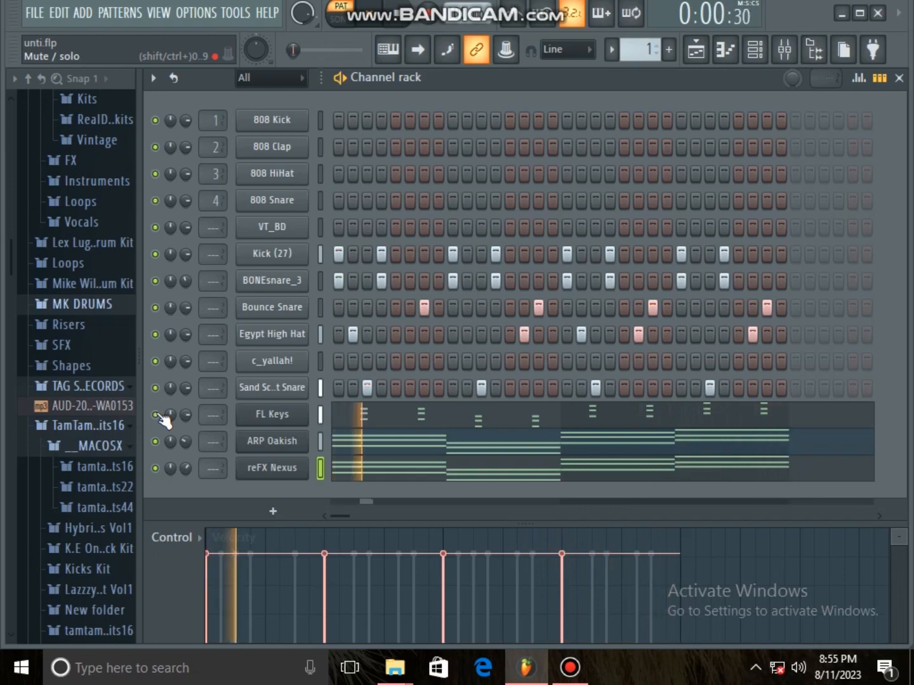
- Add a Purity channel and bring its complete plugin window into view
click(277, 516)
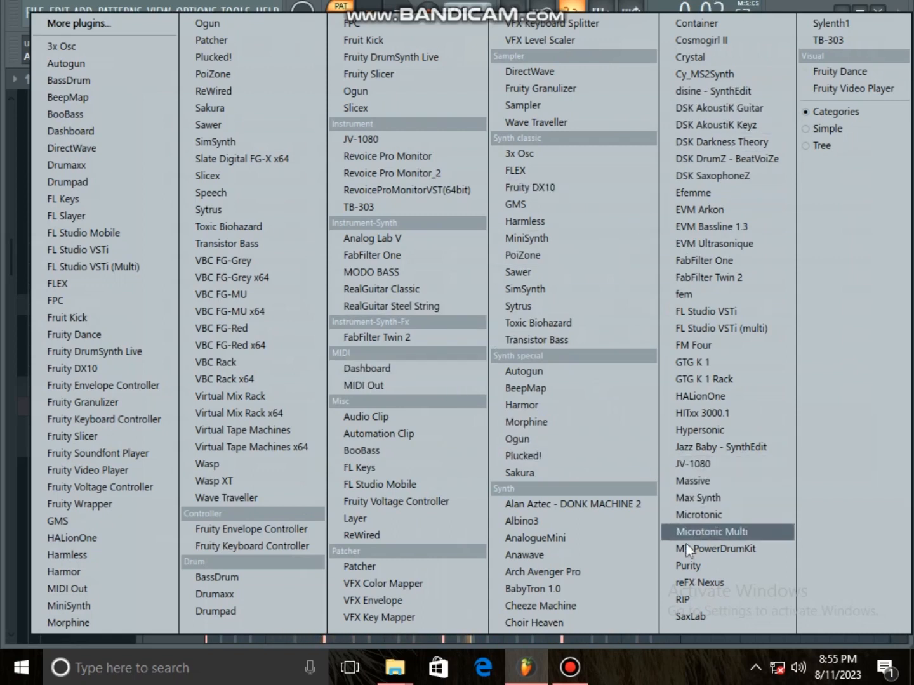
click(687, 564)
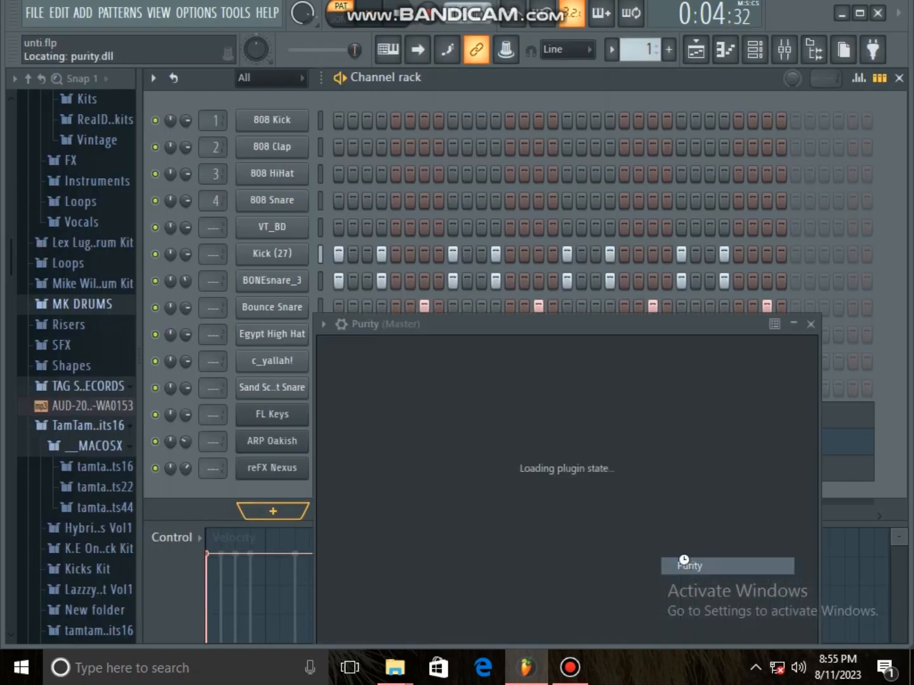
drag(717, 329, 639, 198)
click(715, 186)
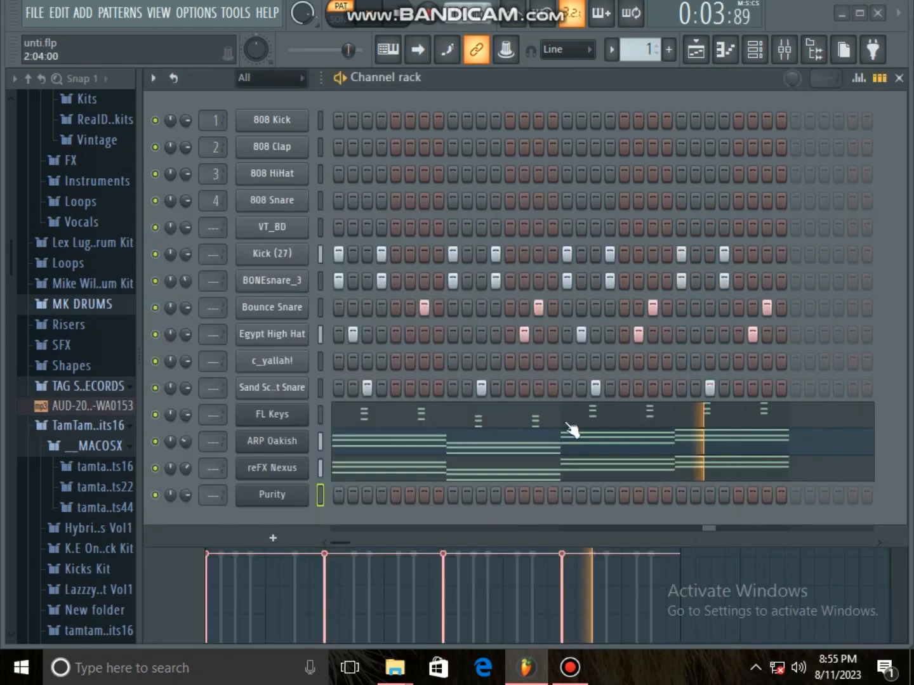
right_click(272, 495)
click(273, 497)
click(279, 500)
drag(436, 190, 590, 101)
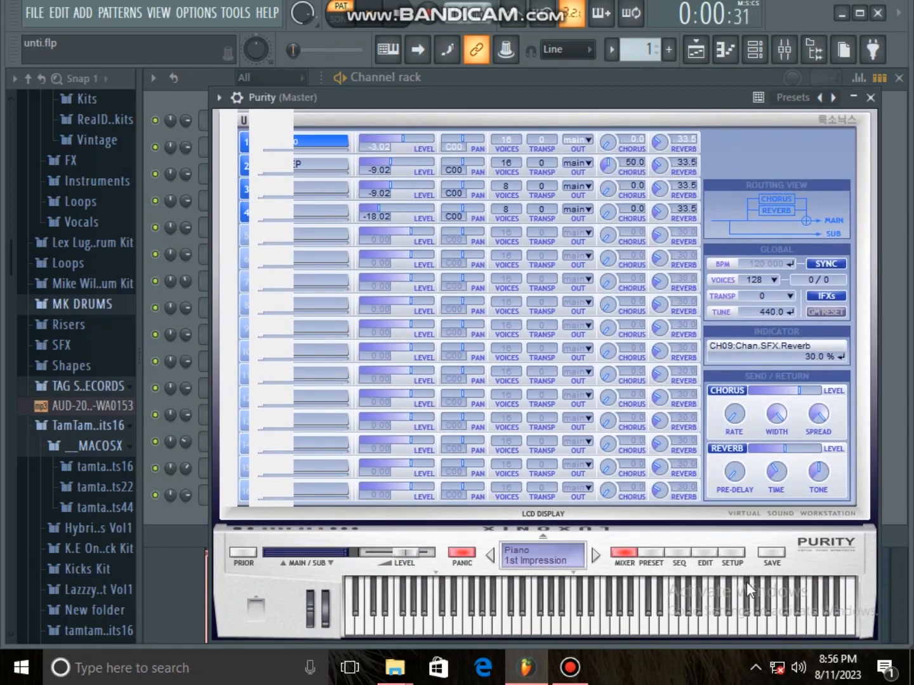
- Load the preset Winter Whistle from Purity's Lead Synth category and close the plugin window
click(652, 555)
click(795, 329)
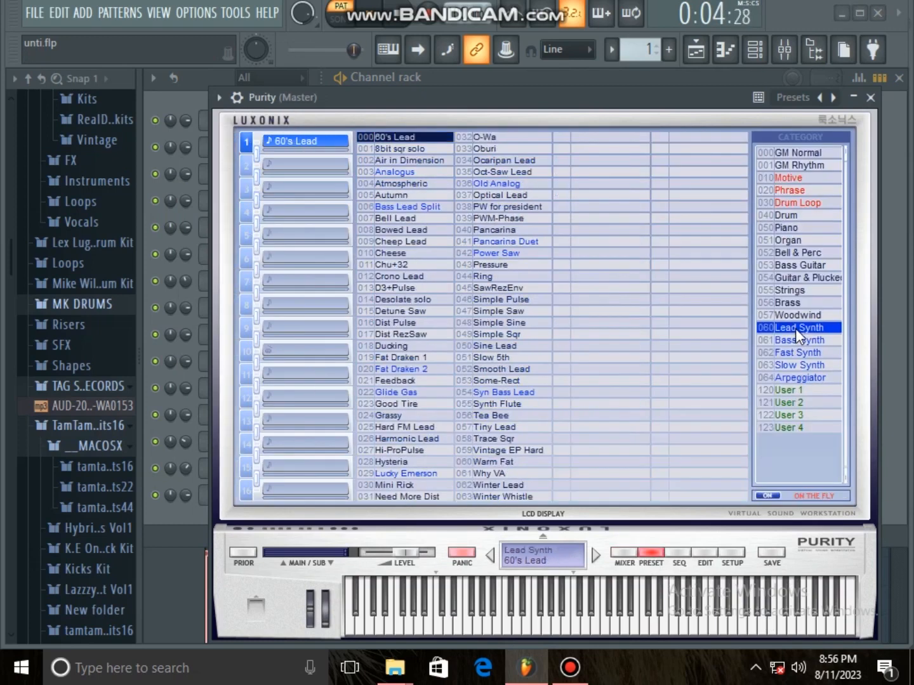
click(485, 500)
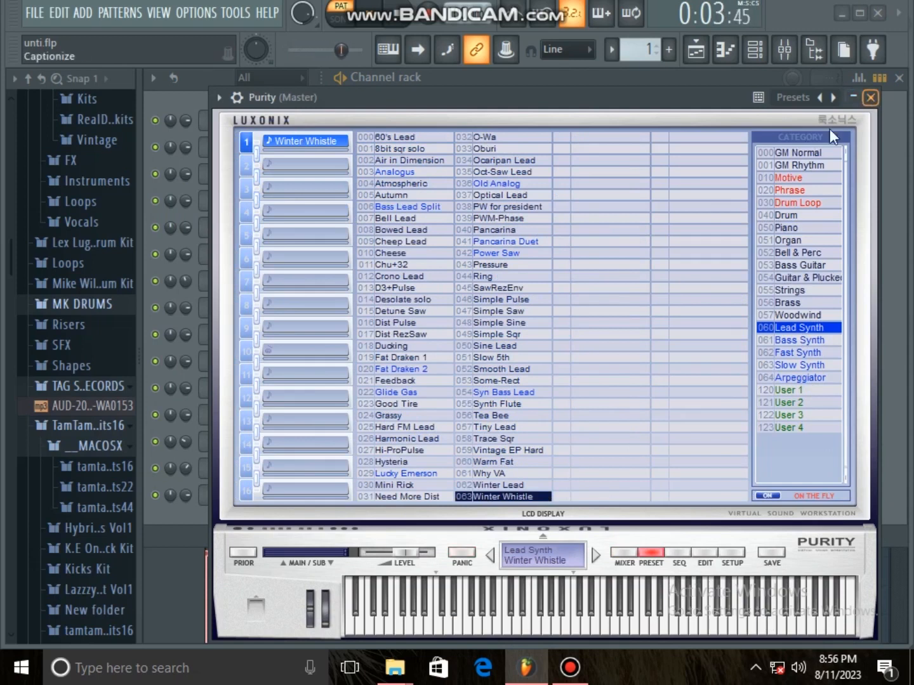
click(873, 99)
- Open the Purity channel's piano roll and repeatedly audition the F#5 key against the playing pattern
right_click(294, 497)
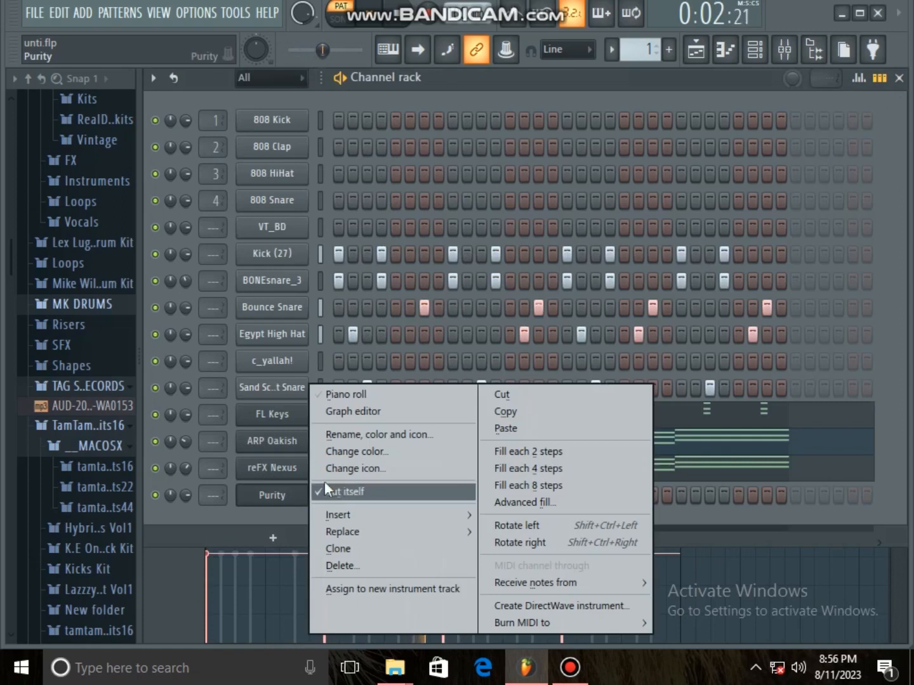
click(404, 396)
click(183, 236)
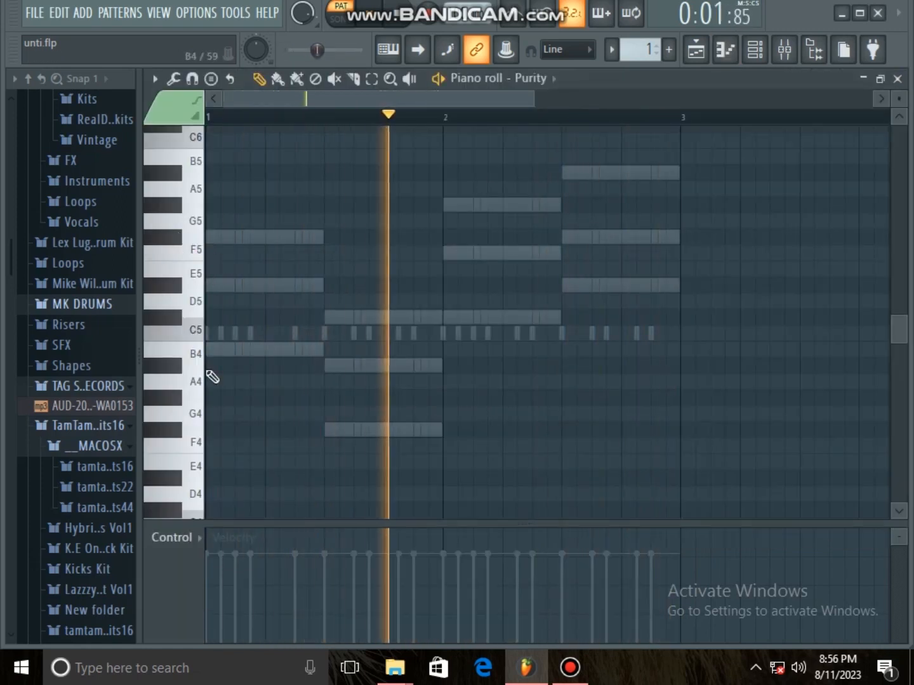
click(181, 238)
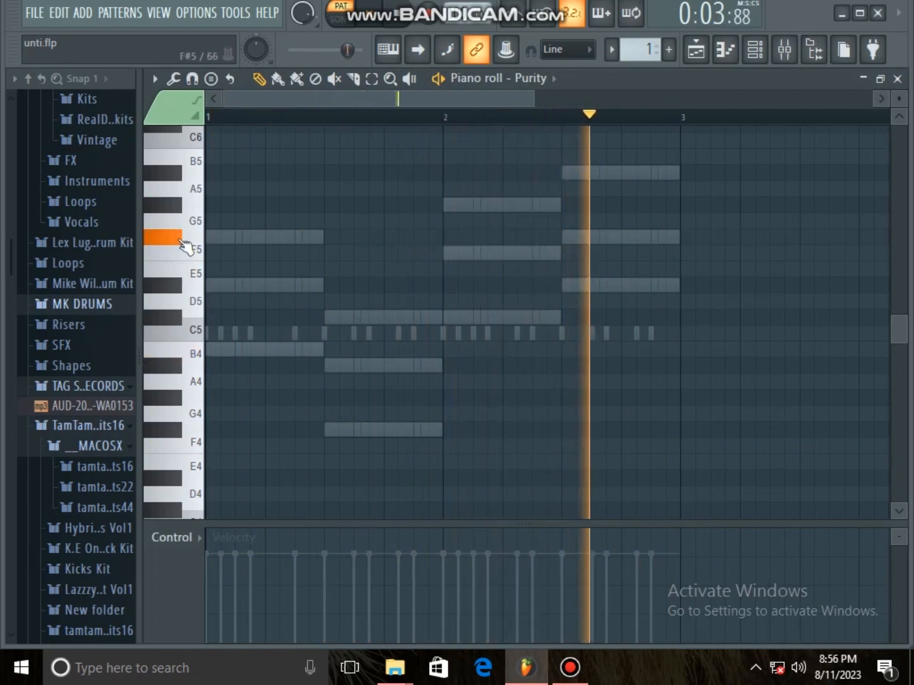
click(178, 242)
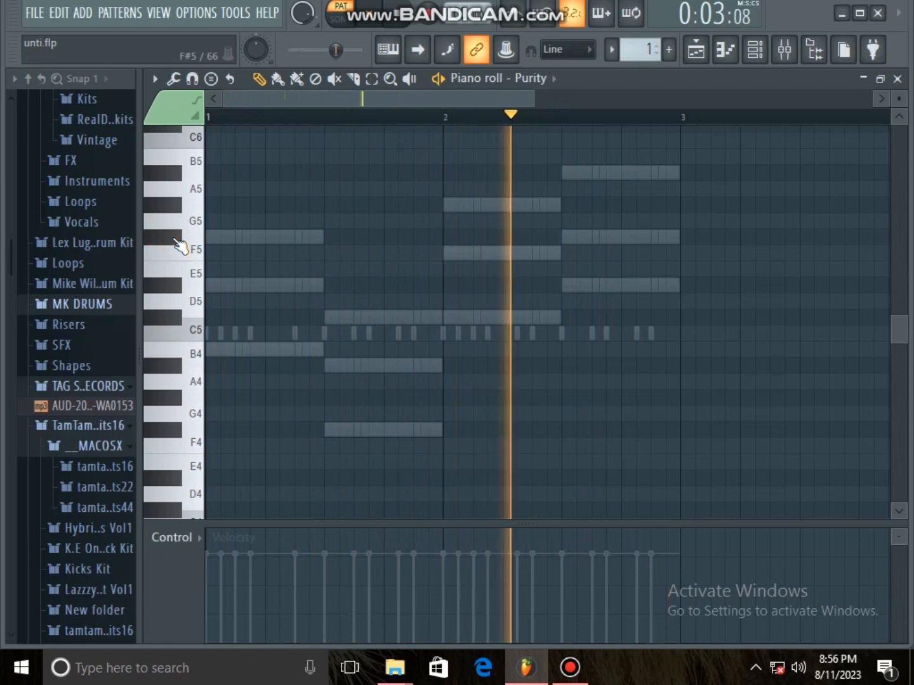
click(180, 244)
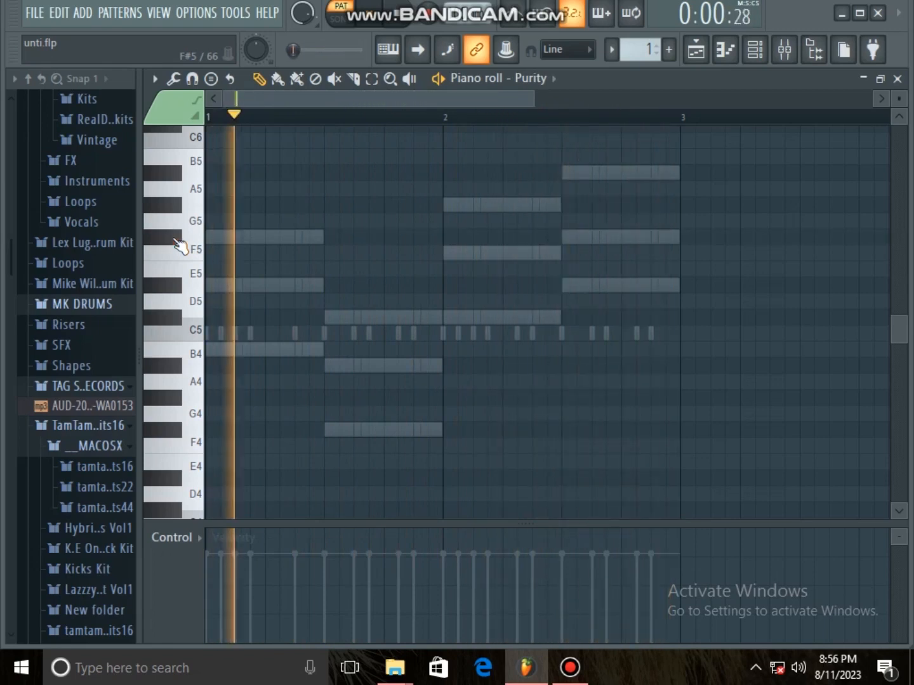
click(180, 245)
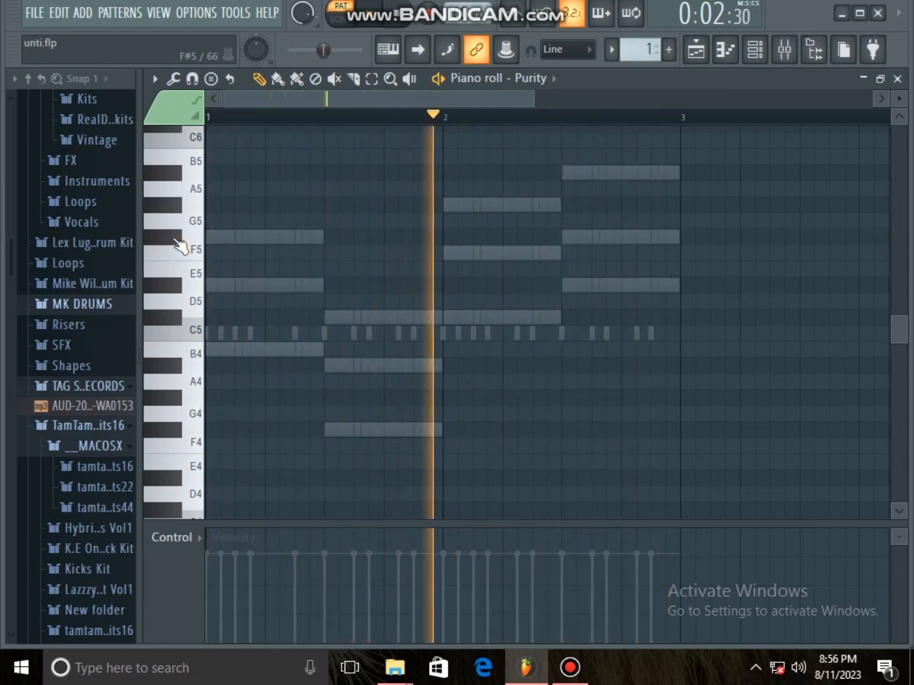
click(180, 245)
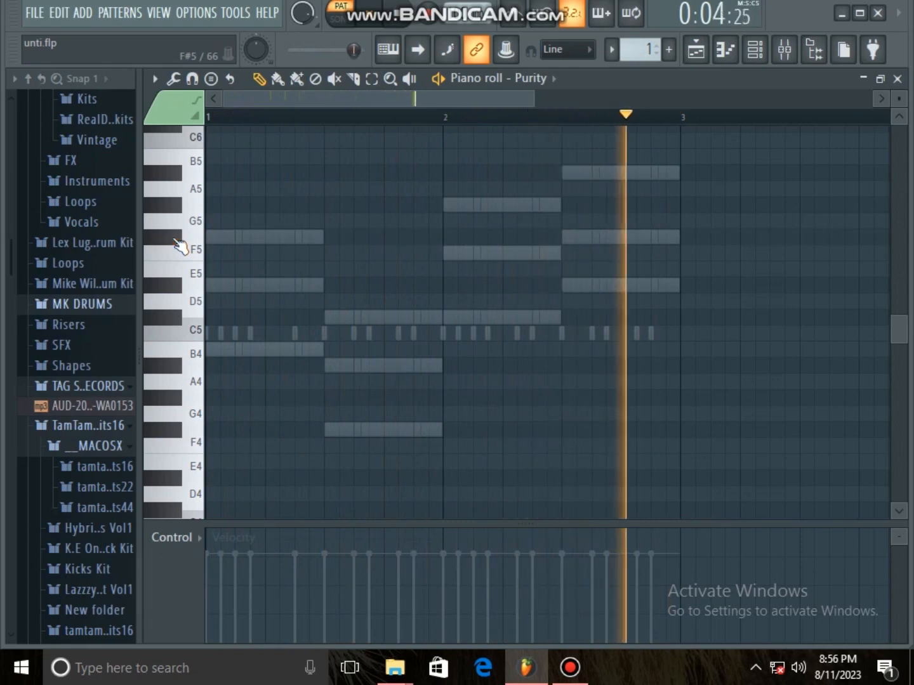
- Add bar 1 melody notes: a three-step F#5 on step 3, and two-step F5 and C#5 on steps 6 and 11
click(298, 238)
drag(408, 241, 275, 242)
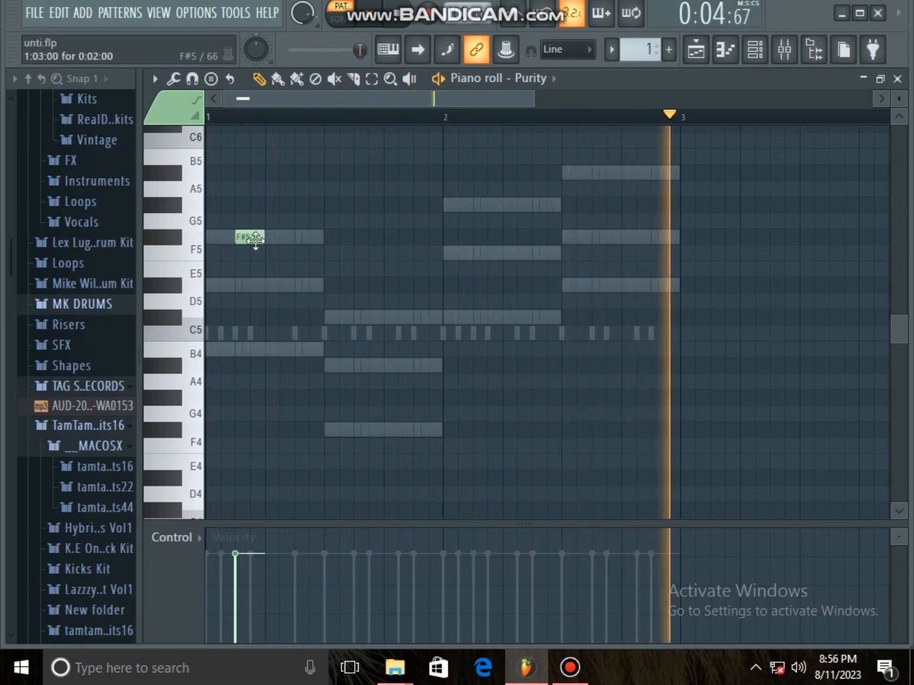
drag(260, 238, 273, 238)
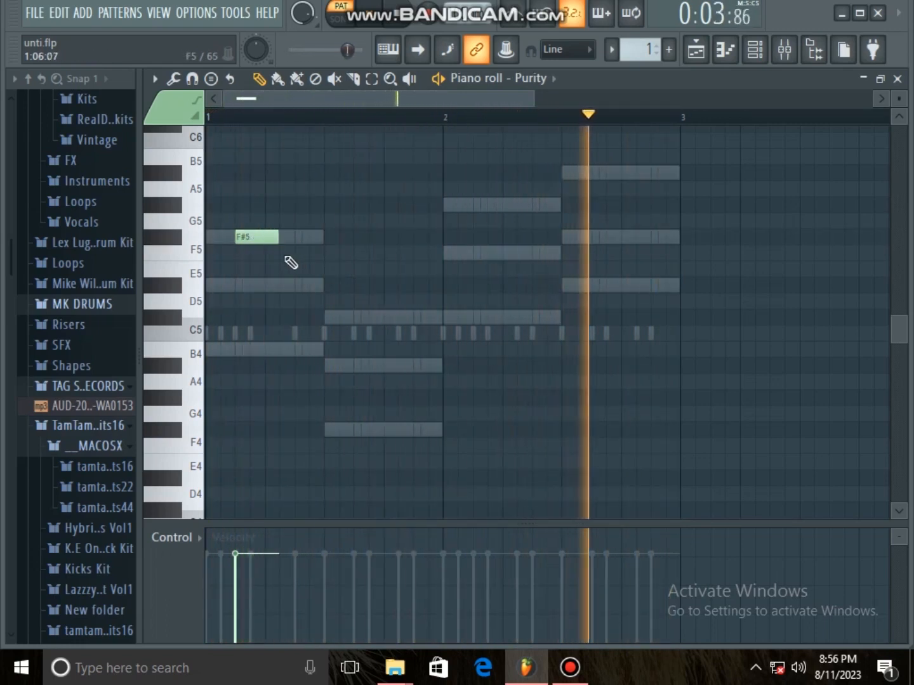
click(282, 253)
drag(317, 255, 309, 254)
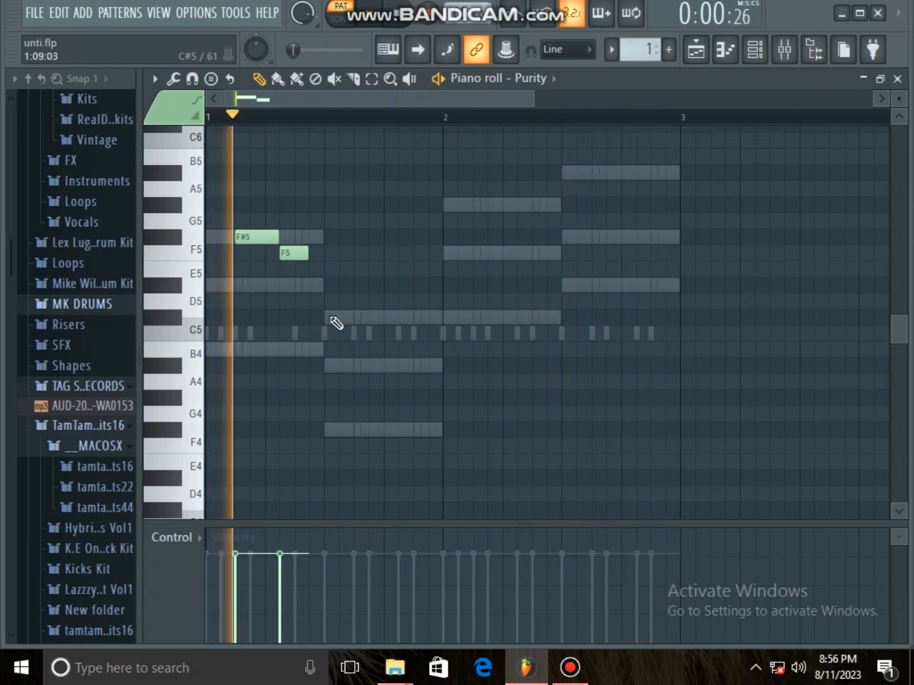
click(361, 317)
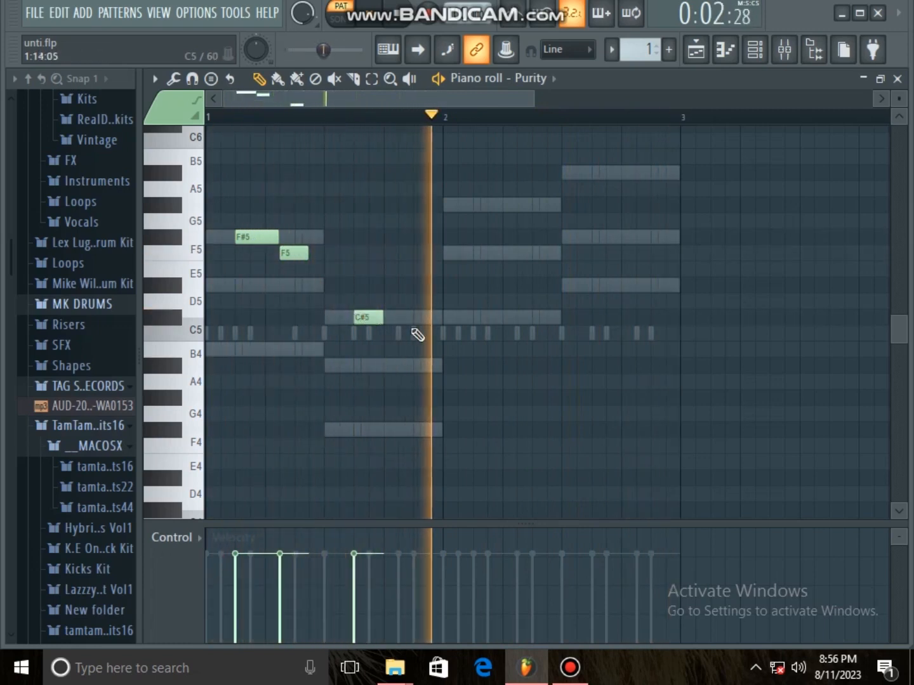
- Add bar 2 melody notes: a three-step G#5 on step 3 and a two-step F#5 on step 6
click(474, 205)
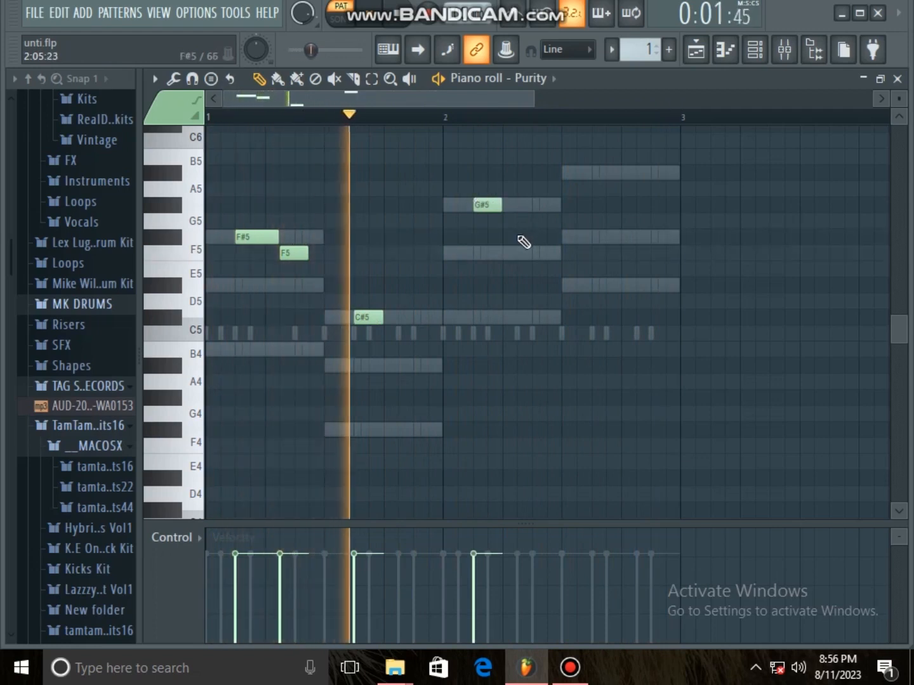
click(516, 238)
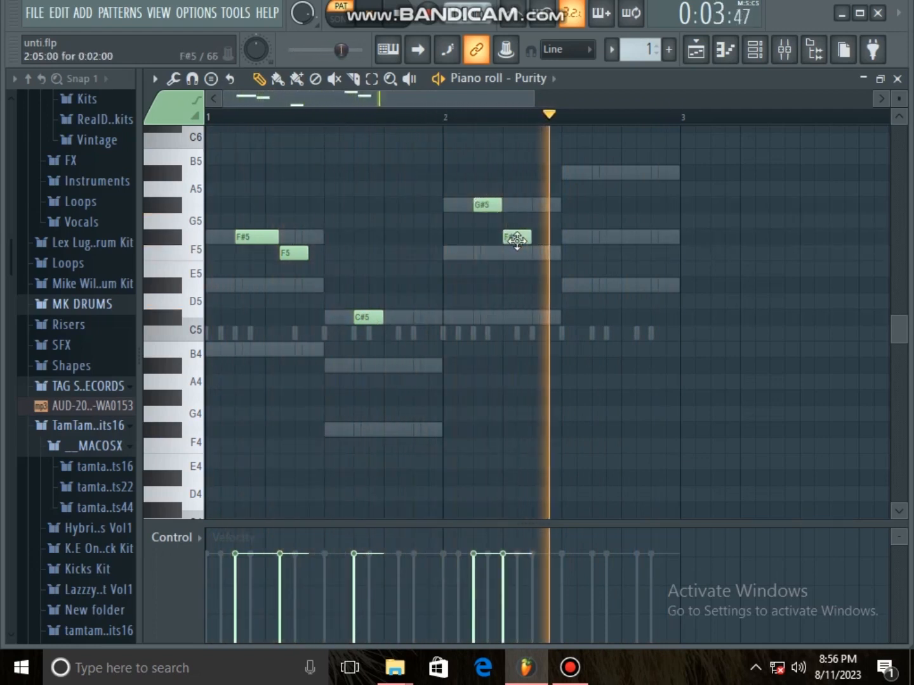
drag(516, 240, 531, 241)
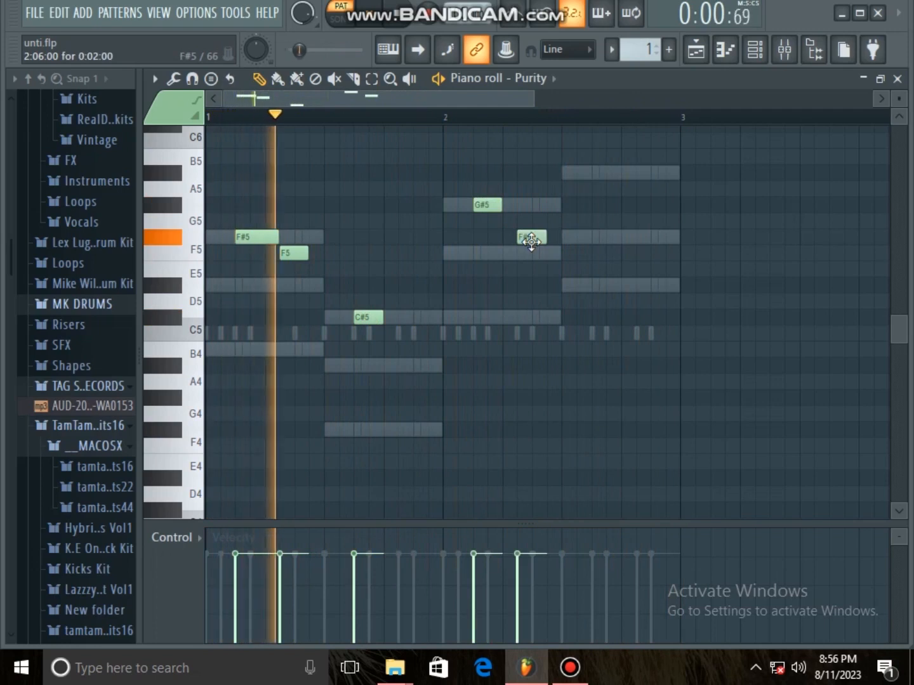
drag(501, 206, 516, 210)
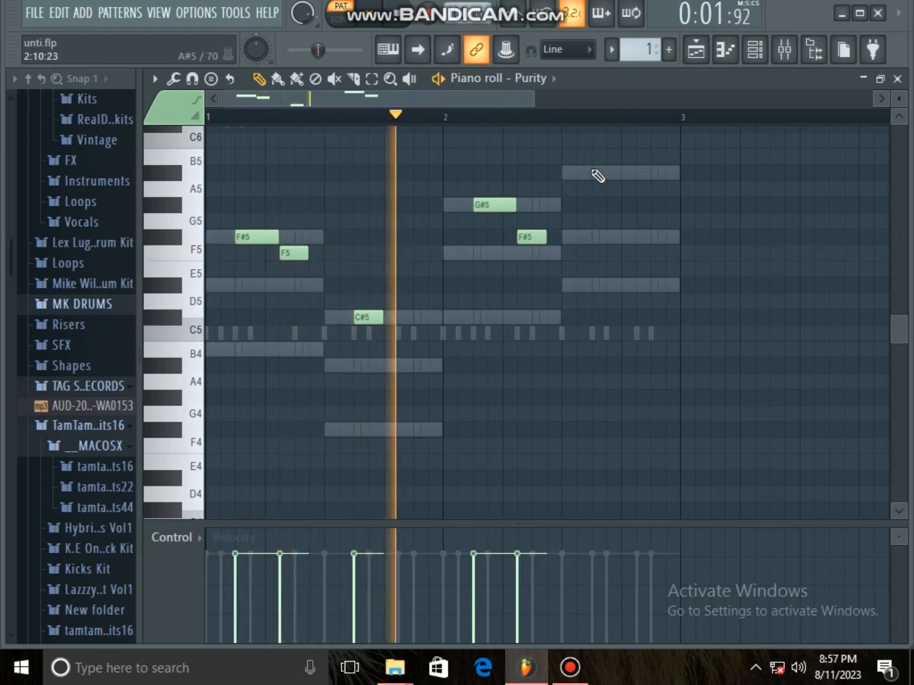
- Complete bar 2 with a two-step A#5 on step 11 and single-step G#5, F#5 and F5 notes on steps 14, 15 and 16
click(595, 173)
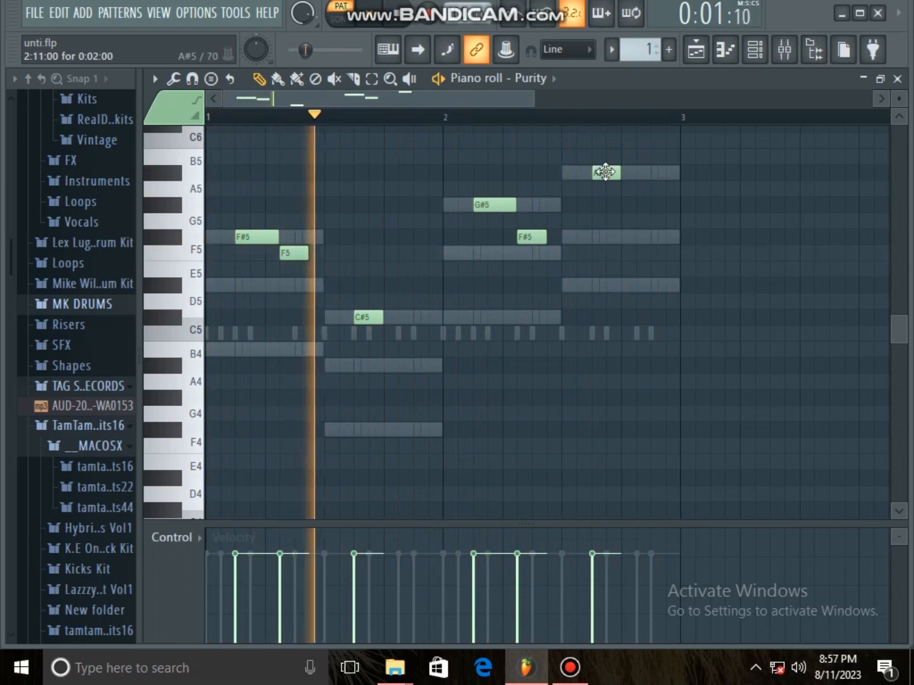
click(627, 206)
drag(630, 205, 643, 206)
click(657, 236)
click(669, 251)
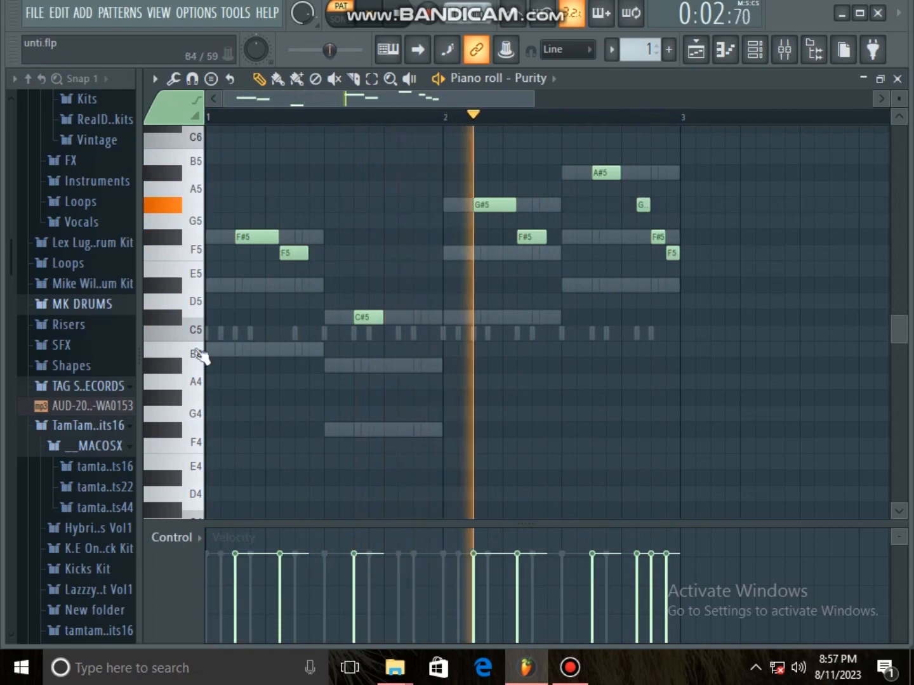
- Try a B4 note at the start of bar 1, then replace it with a two-step D#5 on step 1
click(207, 351)
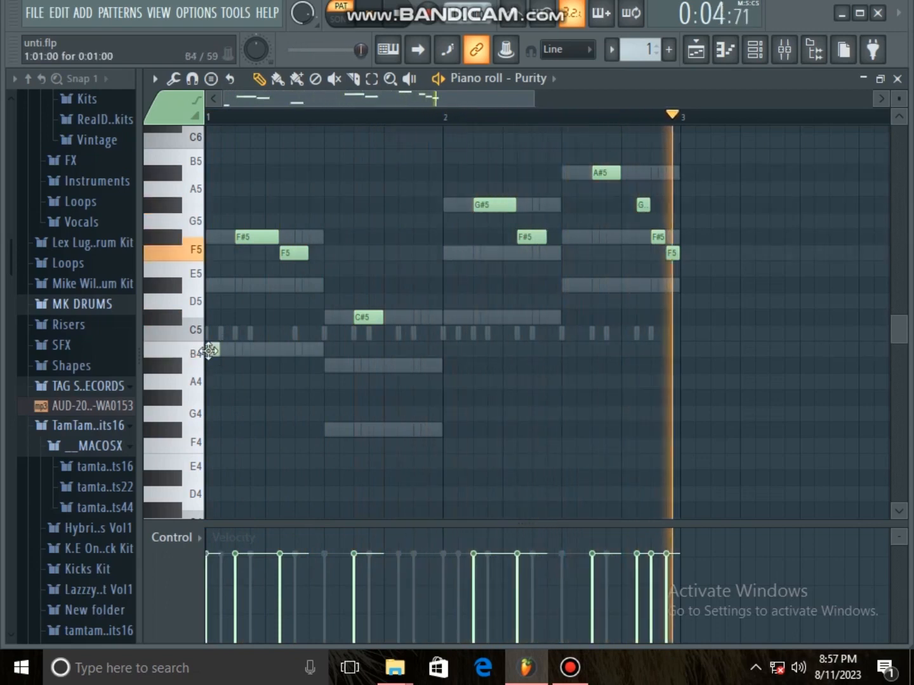
right_click(209, 350)
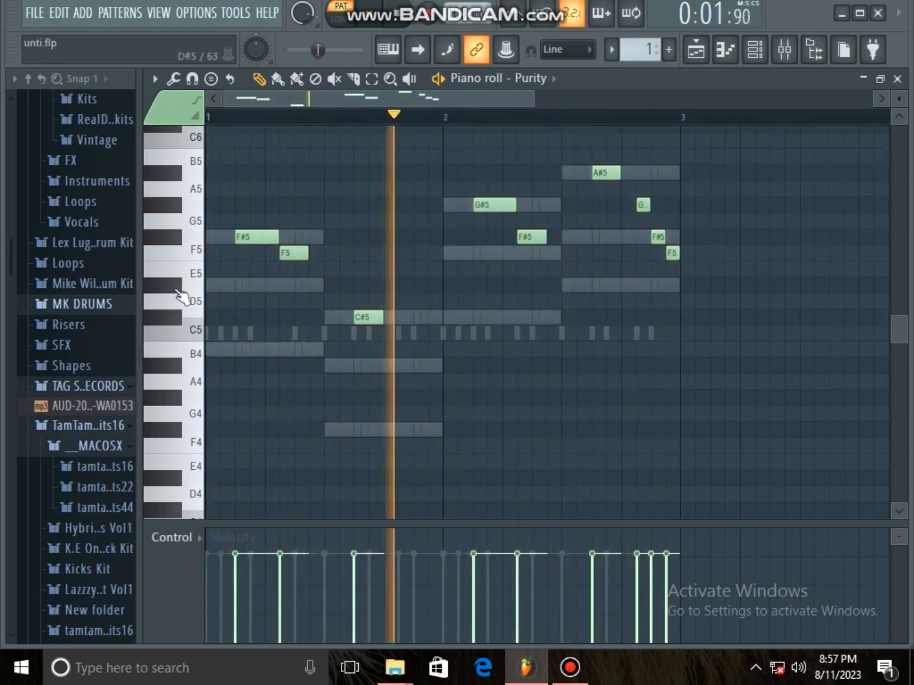
click(212, 284)
drag(220, 285, 236, 286)
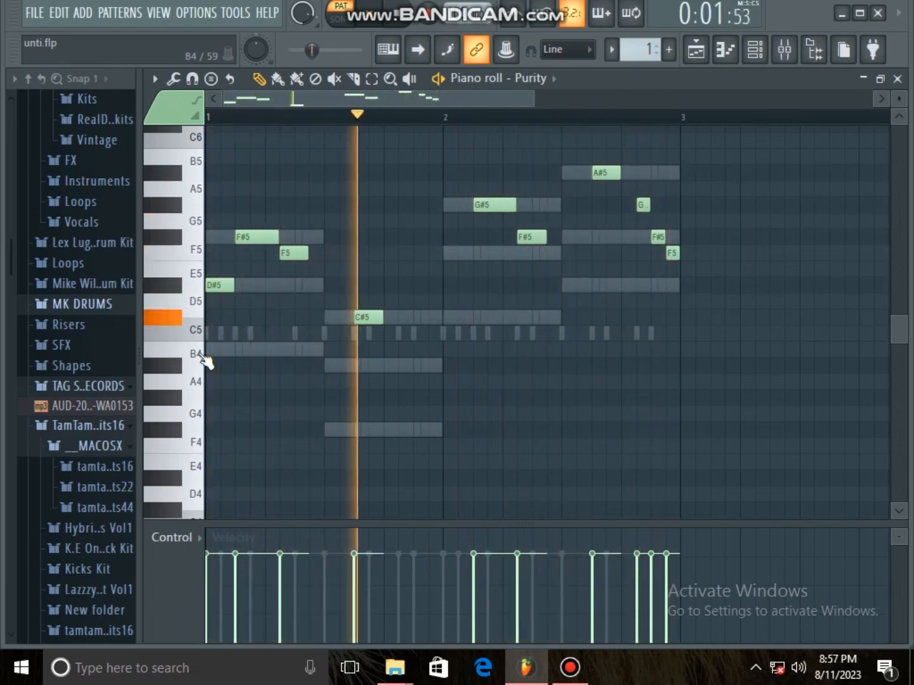
- Add single-step B4 and A#4 notes on steps 14 and 15 of bar 1
click(401, 365)
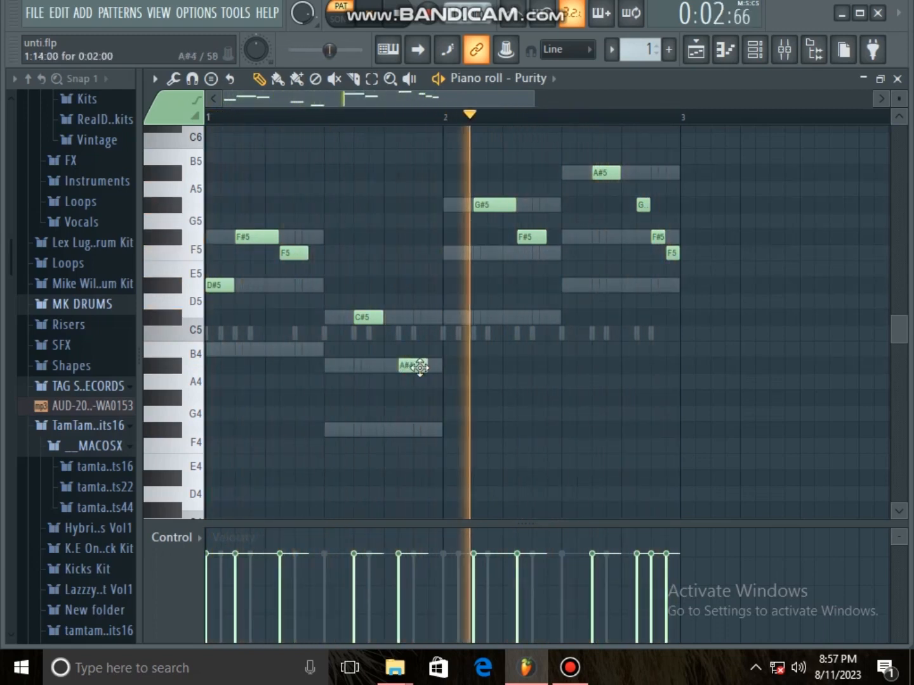
drag(413, 367, 389, 354)
click(424, 367)
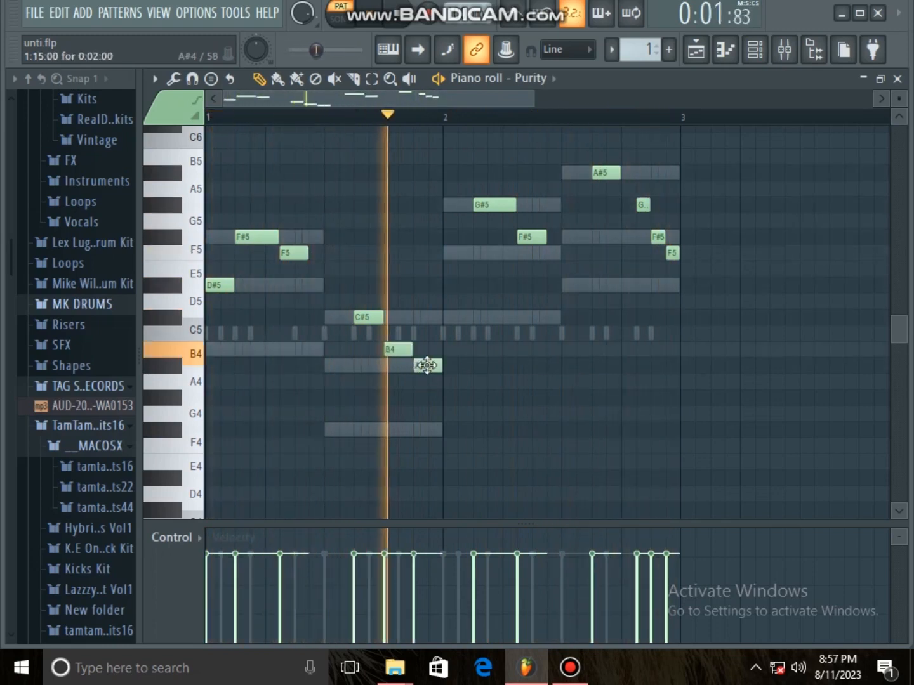
drag(443, 369, 405, 352)
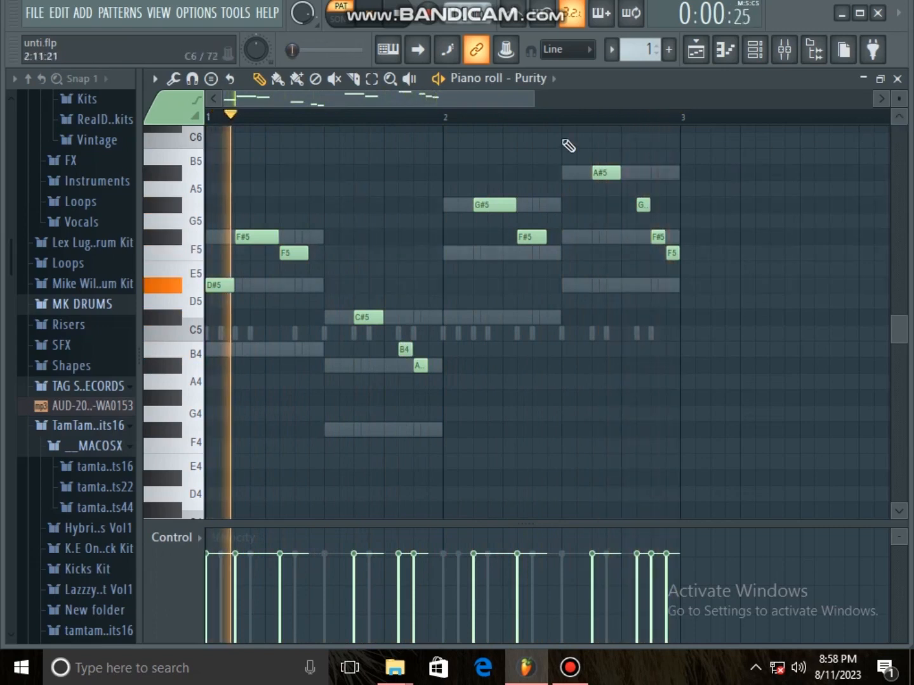
- Save the current project under its existing file name
click(35, 13)
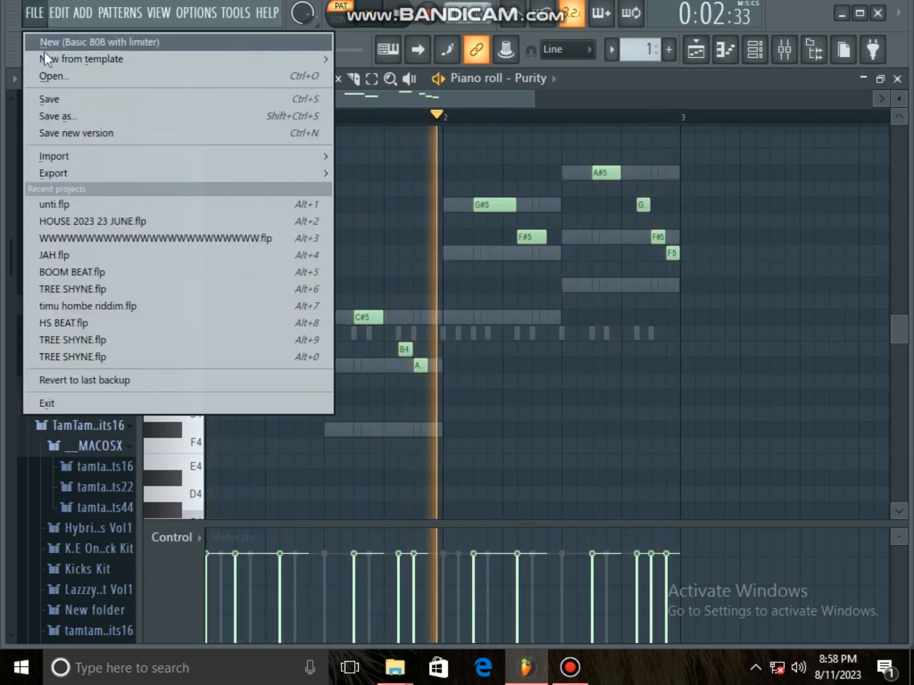
click(49, 98)
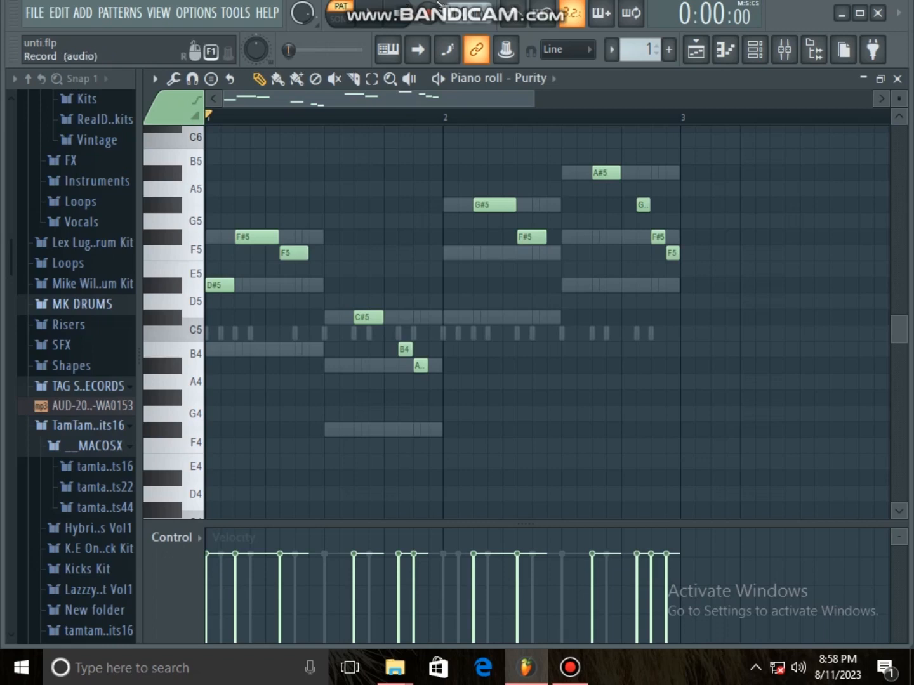
click(571, 668)
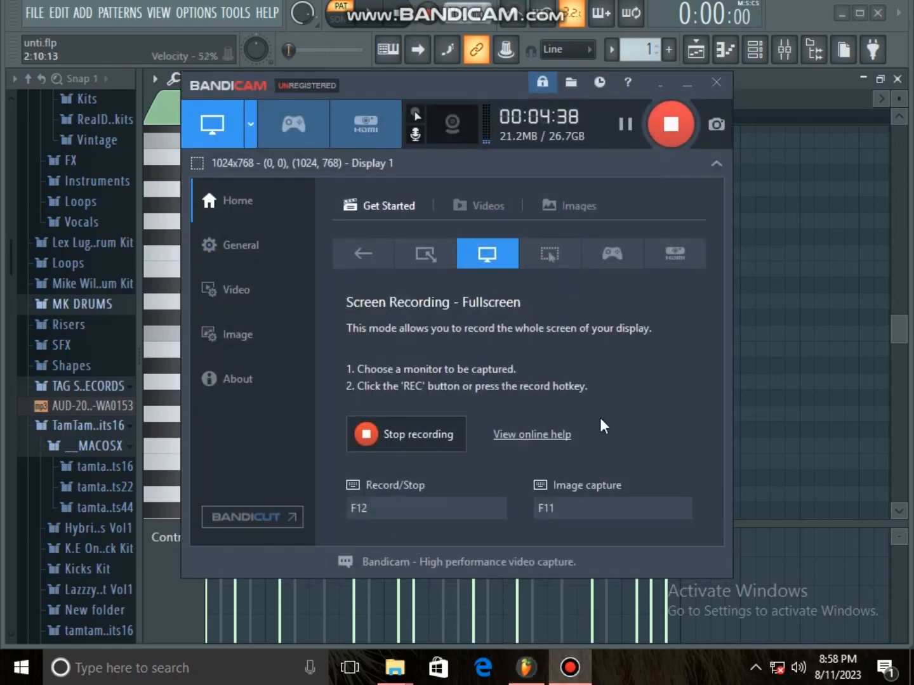